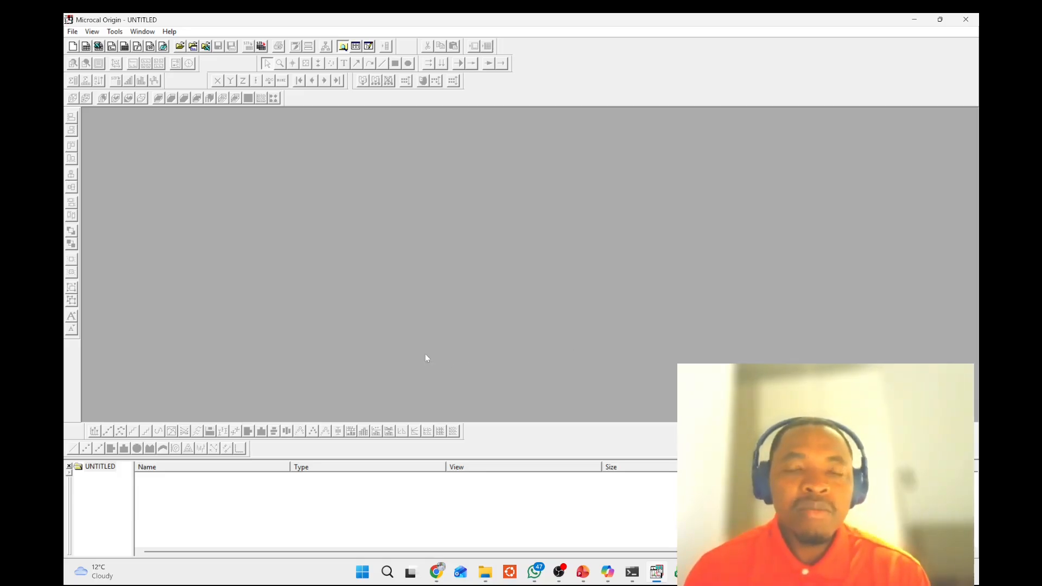
# - Create a new worksheet from the ORIGIN template and maximize its window
pyautogui.click(74, 31)
pyautogui.click(76, 32)
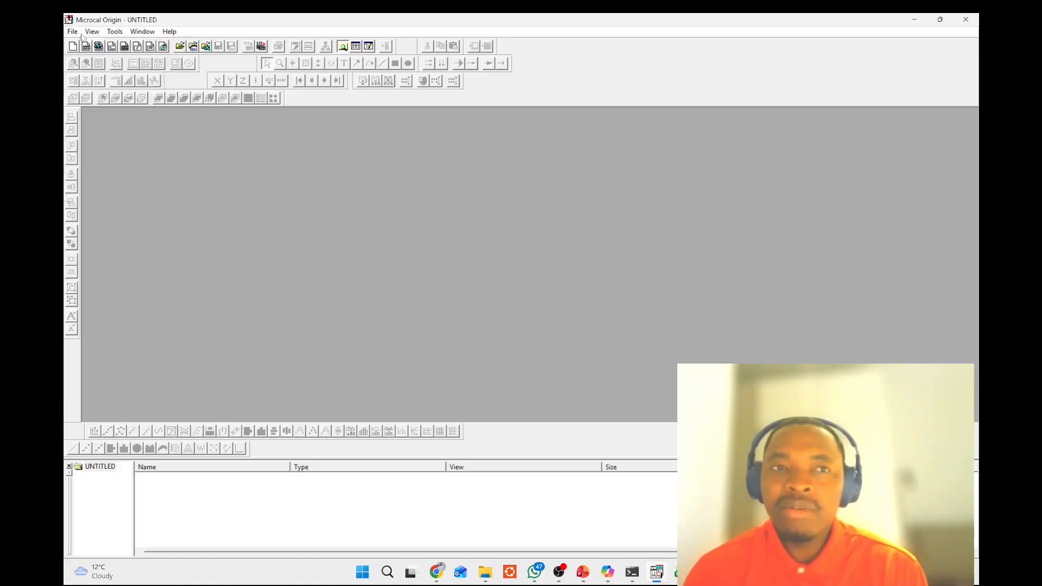
pyautogui.click(76, 32)
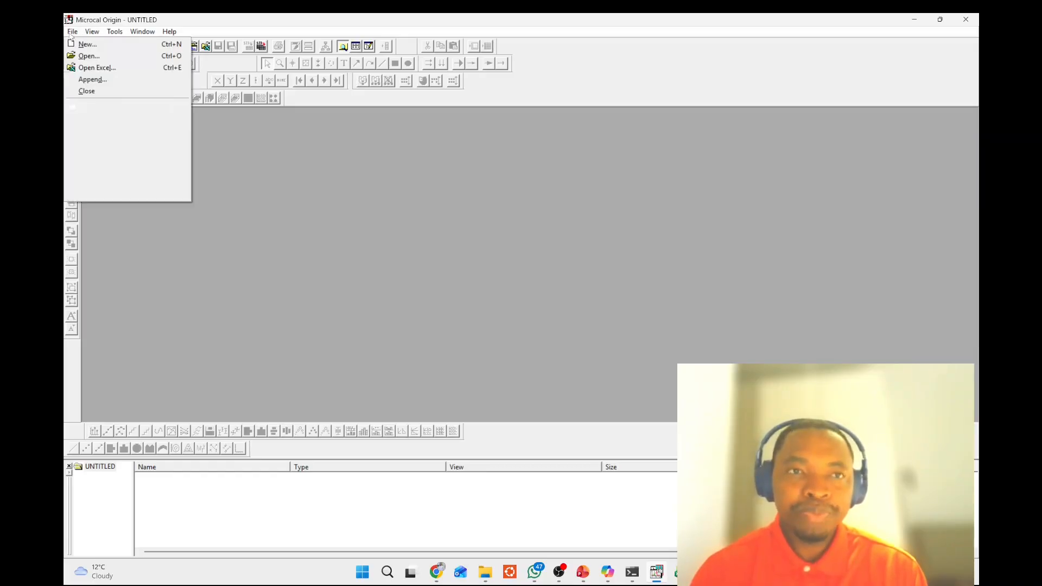
pyautogui.click(86, 44)
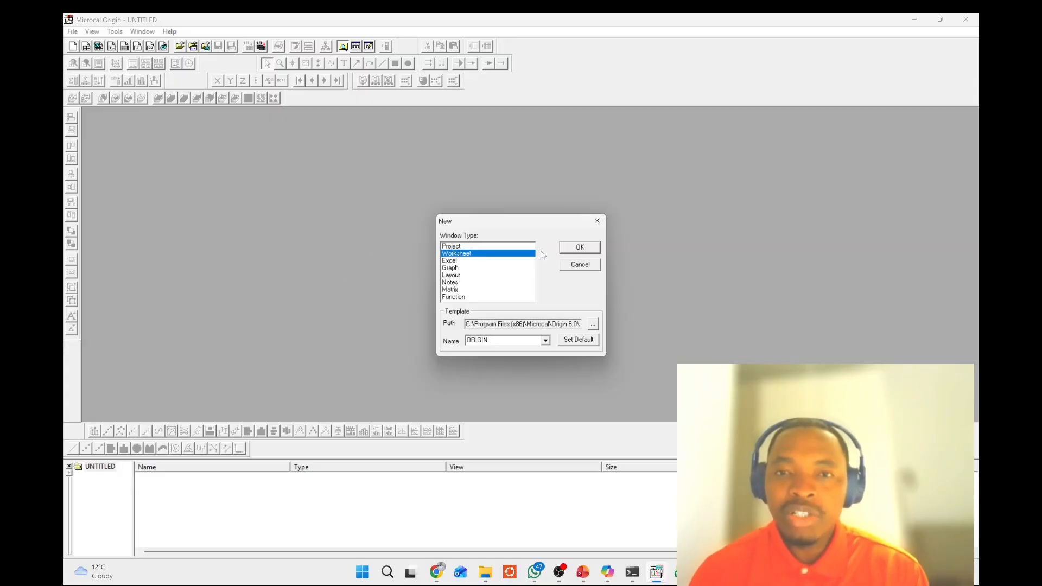
pyautogui.click(573, 250)
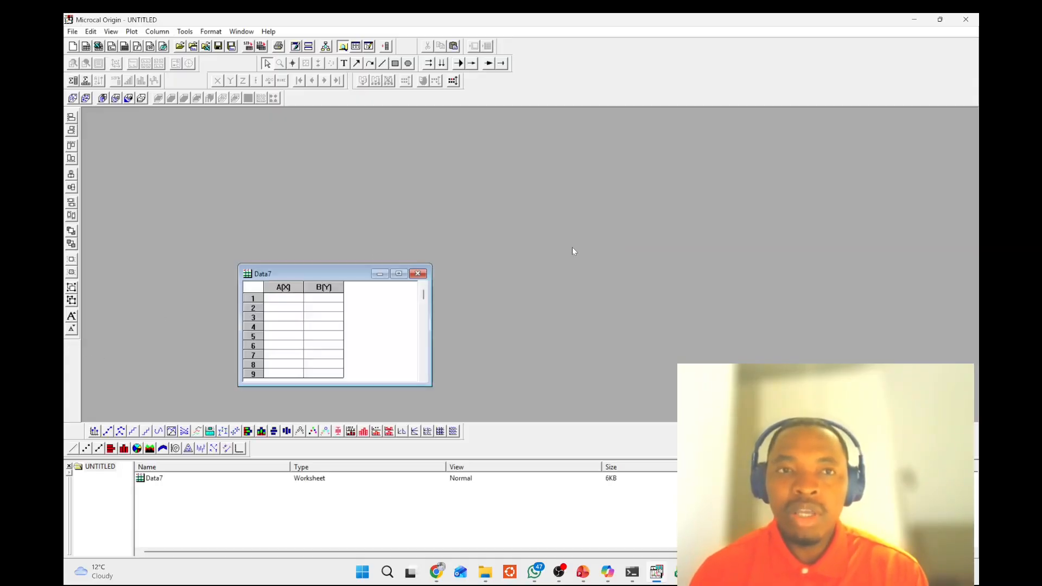
pyautogui.click(399, 273)
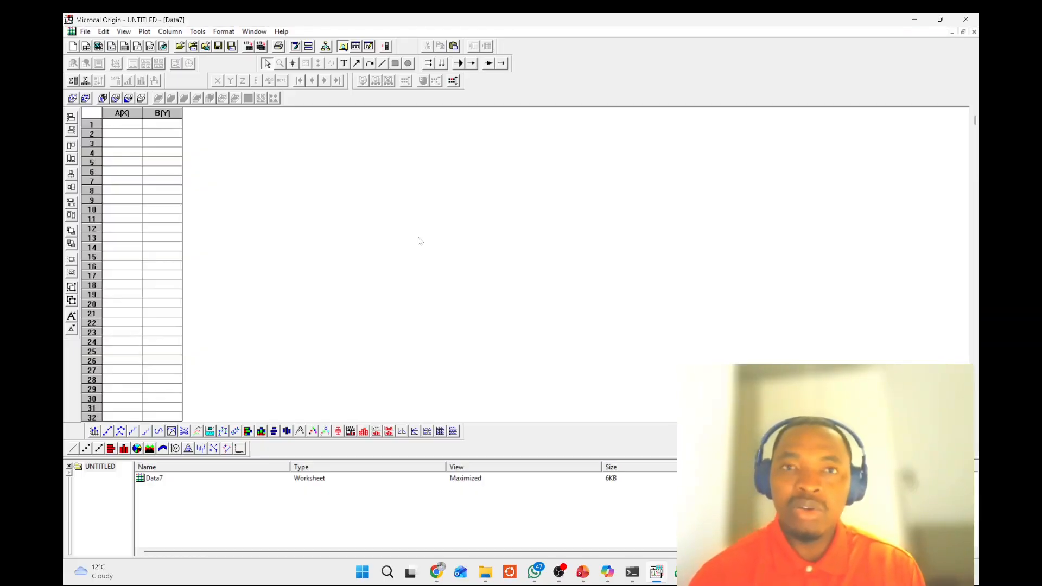
# - Insert a new column before column B of the worksheet
pyautogui.click(158, 113)
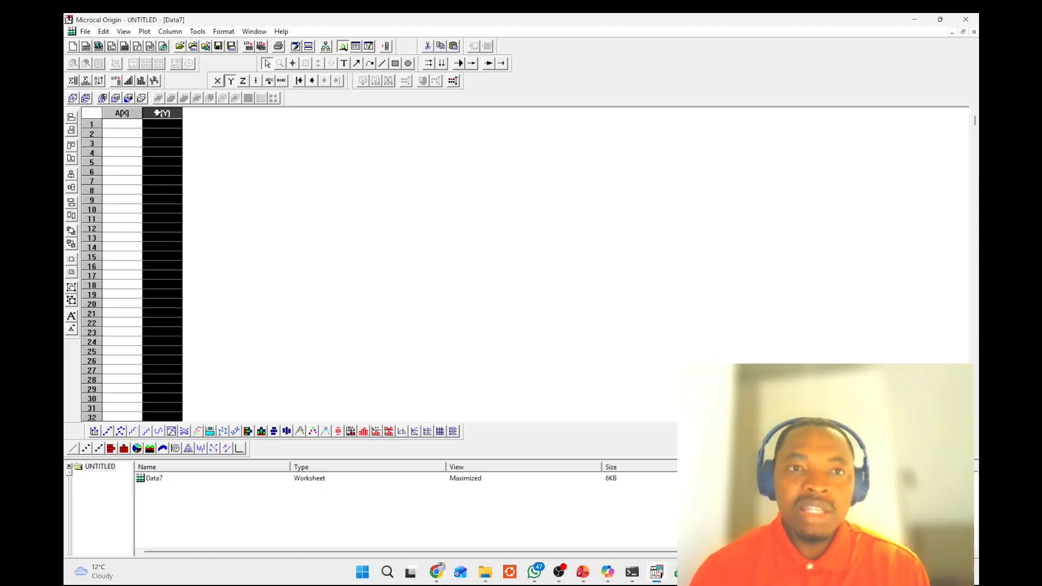
pyautogui.rightClick(157, 113)
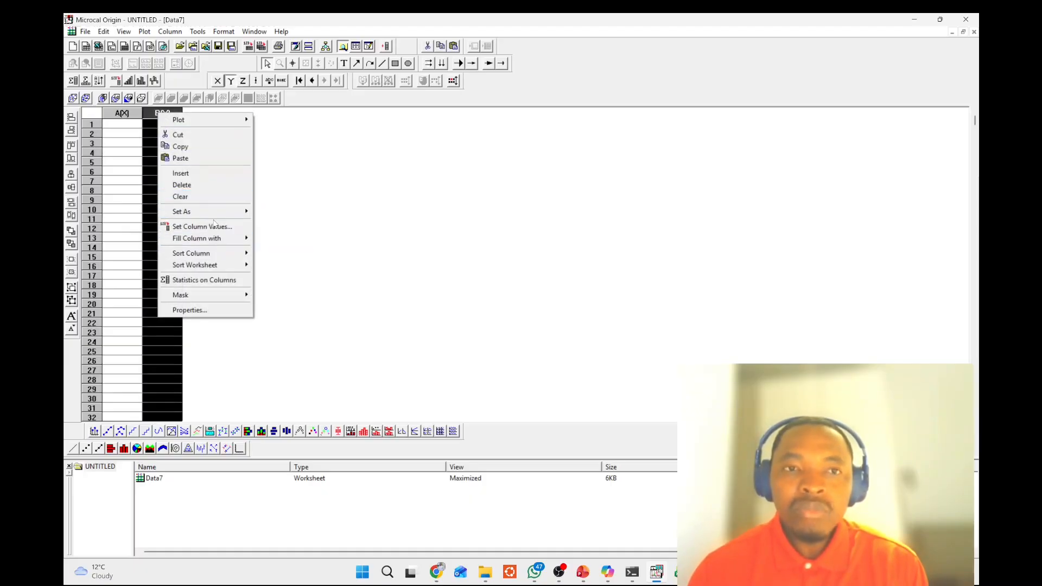
pyautogui.click(206, 172)
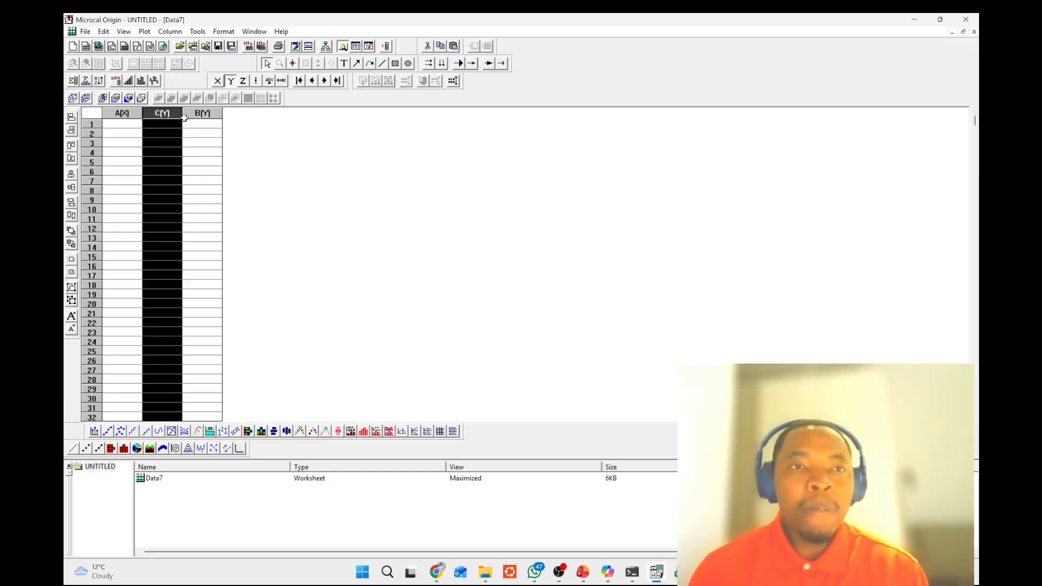
# - Examine the file types offered for opening existing files and the data formats available for import
pyautogui.click(85, 32)
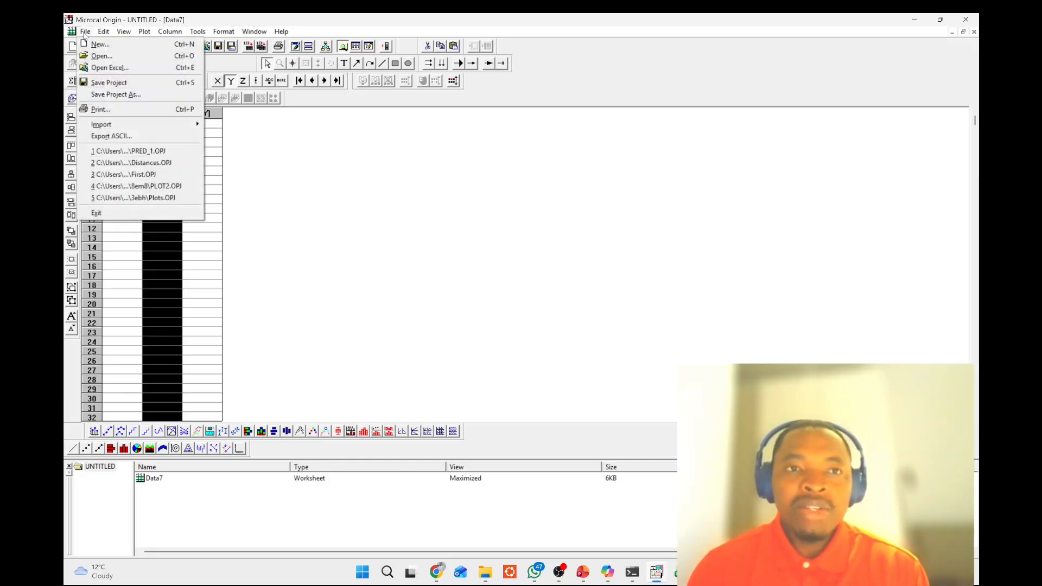
pyautogui.click(100, 57)
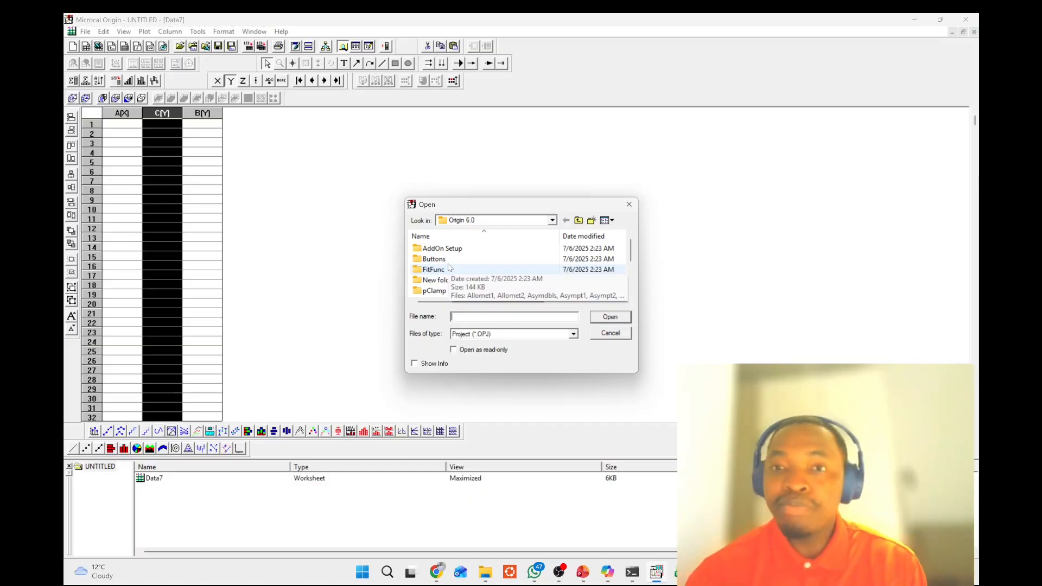
pyautogui.click(574, 335)
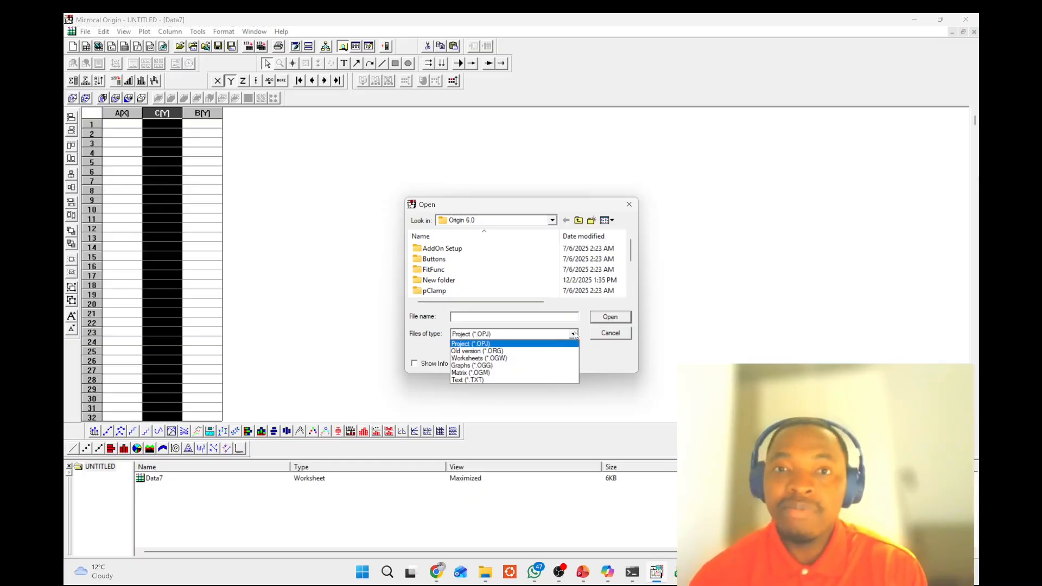
pyautogui.click(629, 206)
pyautogui.click(630, 208)
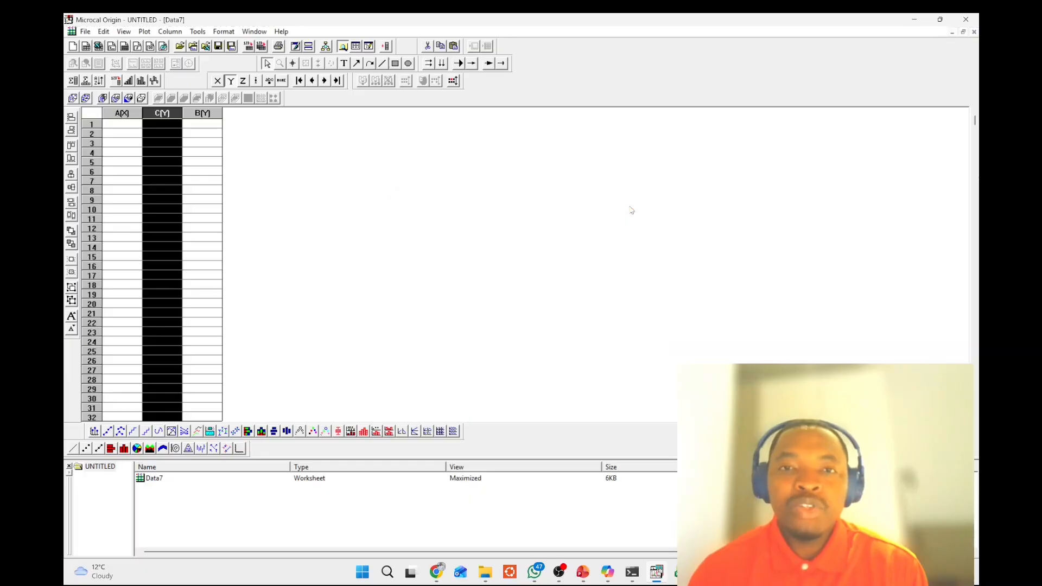
pyautogui.click(86, 32)
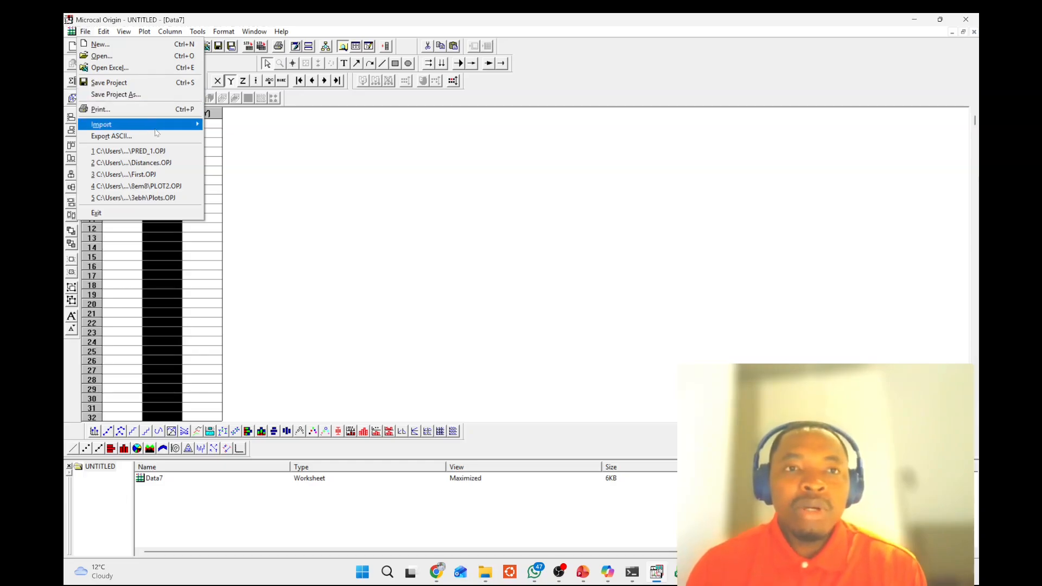
pyautogui.moveTo(156, 128)
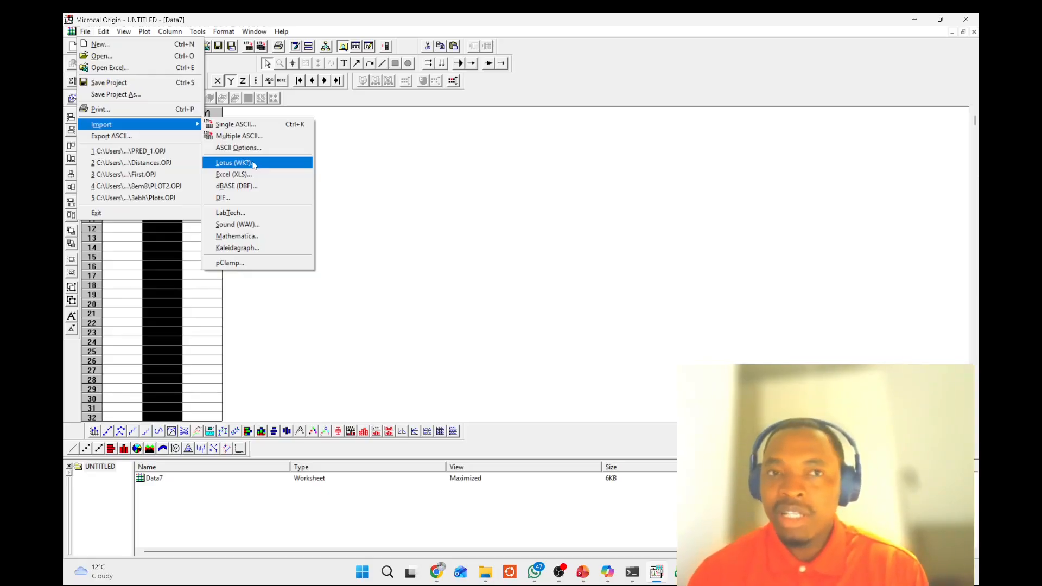
pyautogui.click(367, 143)
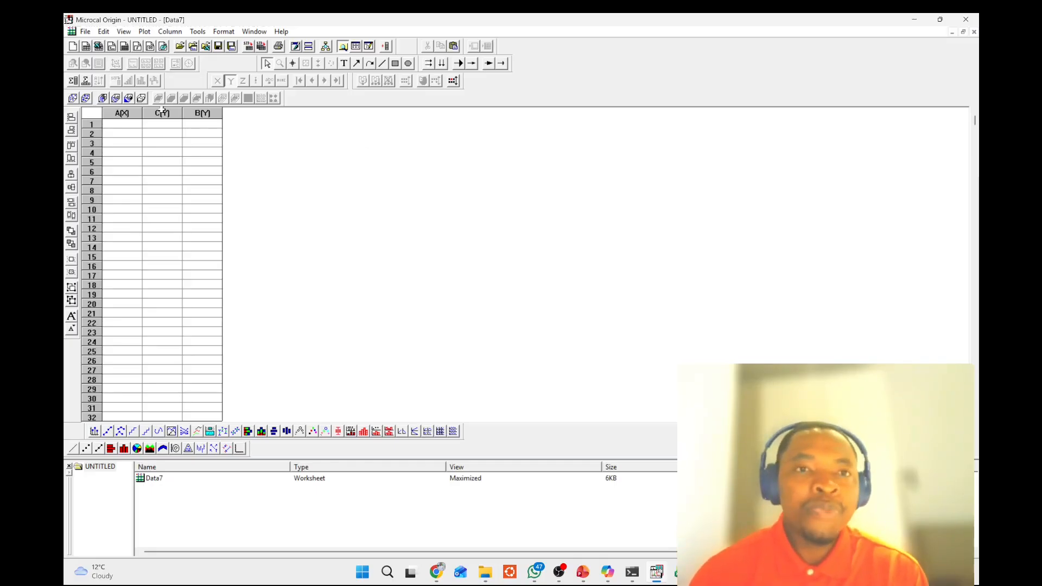
# - Import the DAT file rmsd_3_7 from the Test folder into the worksheet as a single ASCII file
pyautogui.click(85, 33)
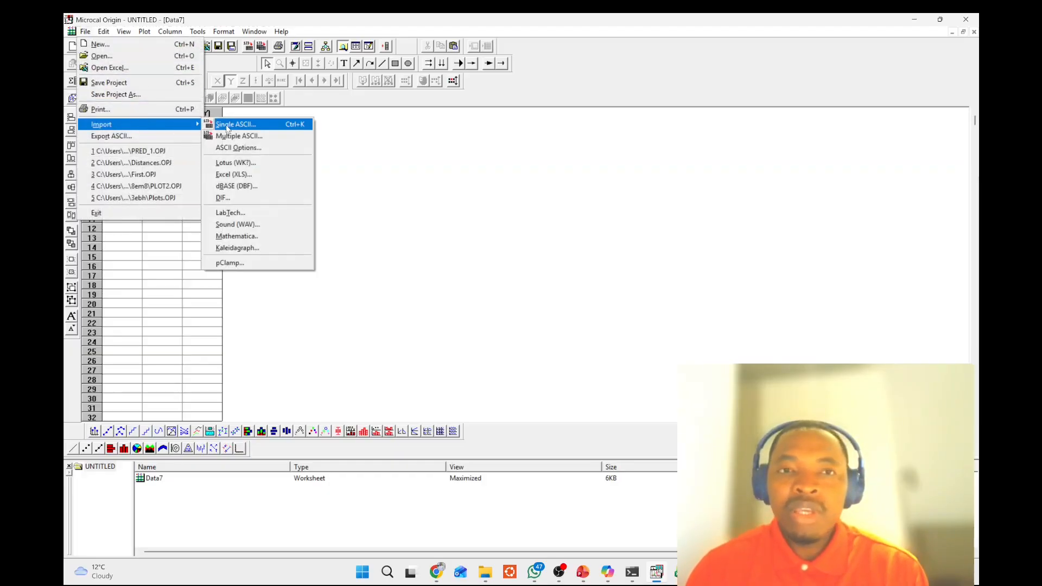
pyautogui.click(227, 125)
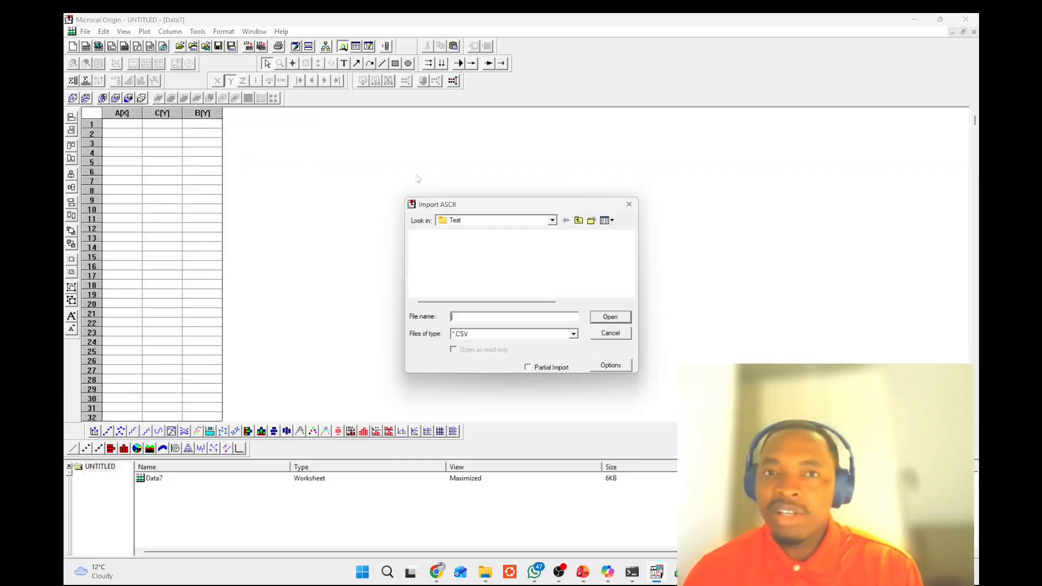
pyautogui.click(574, 335)
pyautogui.click(535, 344)
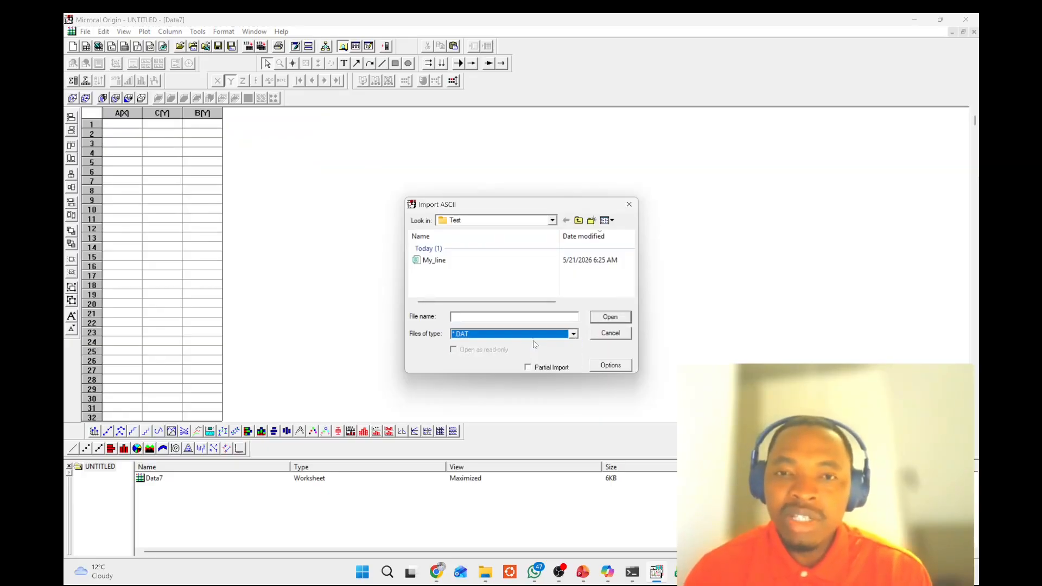
pyautogui.scroll(-1, 489, 279)
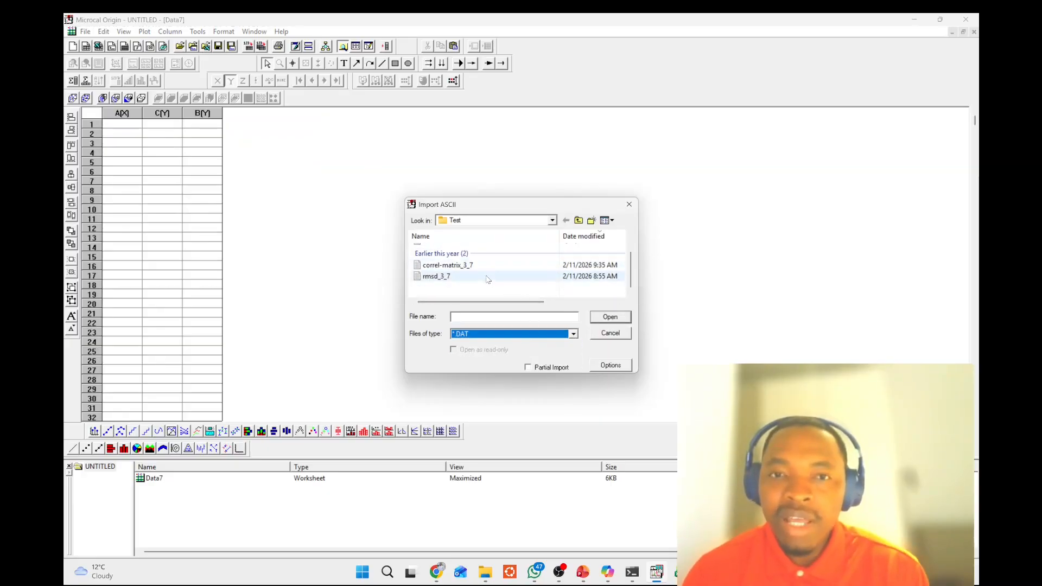
pyautogui.click(488, 278)
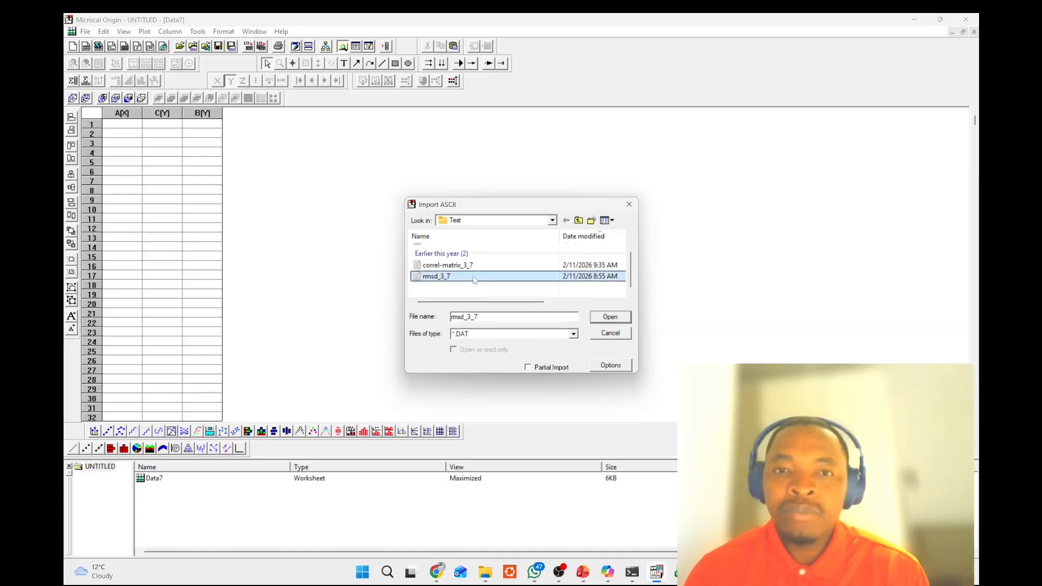
pyautogui.click(611, 317)
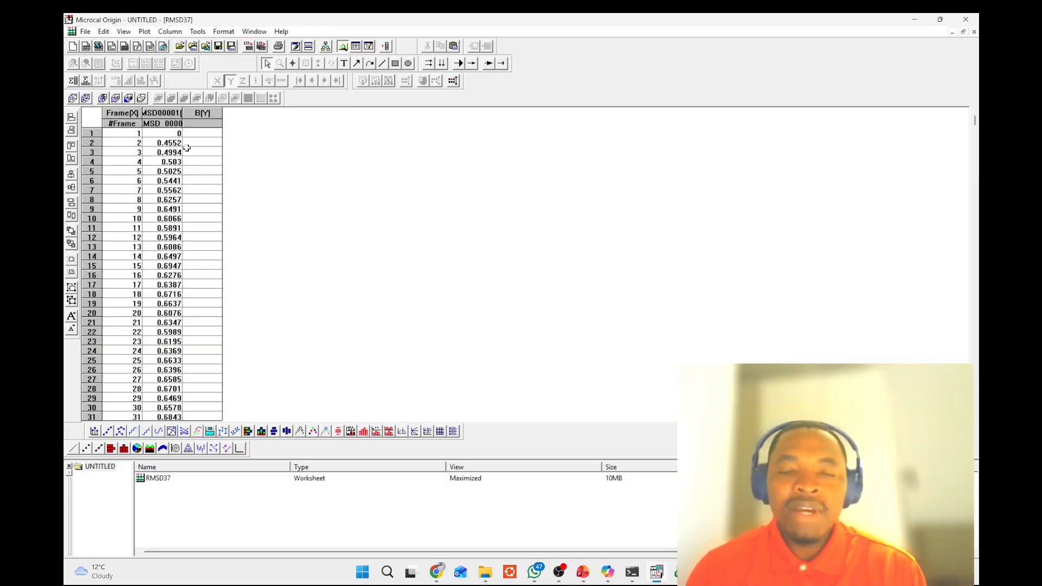
# - Delete the empty column B from the worksheet
pyautogui.click(197, 113)
pyautogui.rightClick(198, 114)
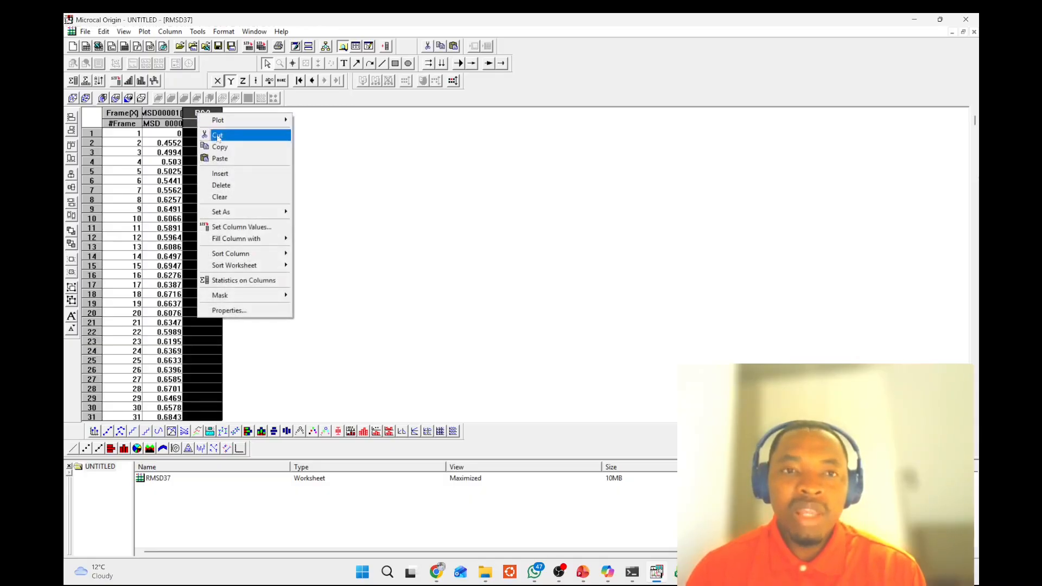
pyautogui.click(237, 186)
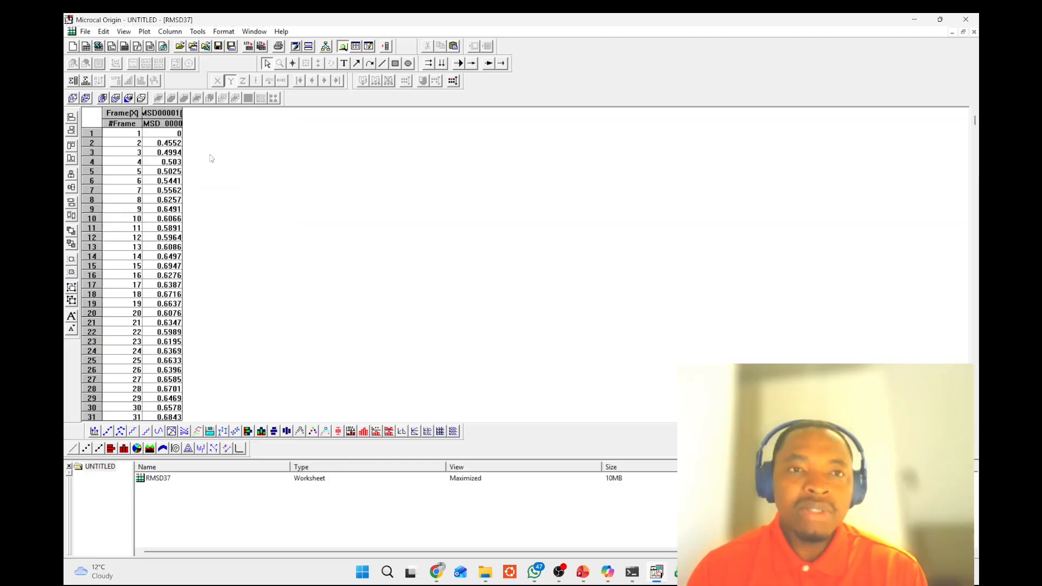
# - Clear the column label of the Frame column
pyautogui.doubleClick(122, 114)
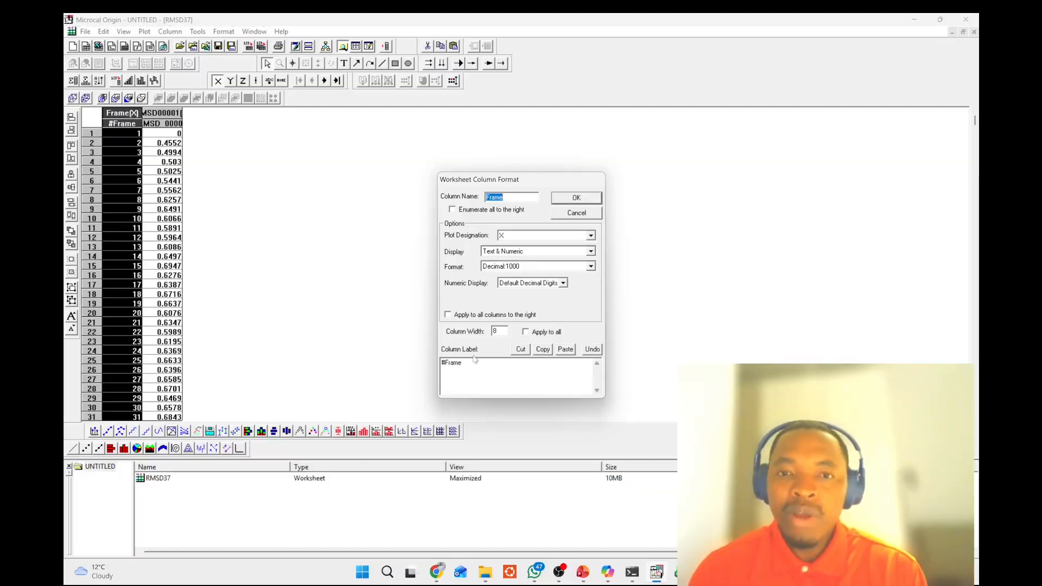
pyautogui.moveTo(475, 362); pyautogui.dragTo(440, 362)
pyautogui.press('Delete')
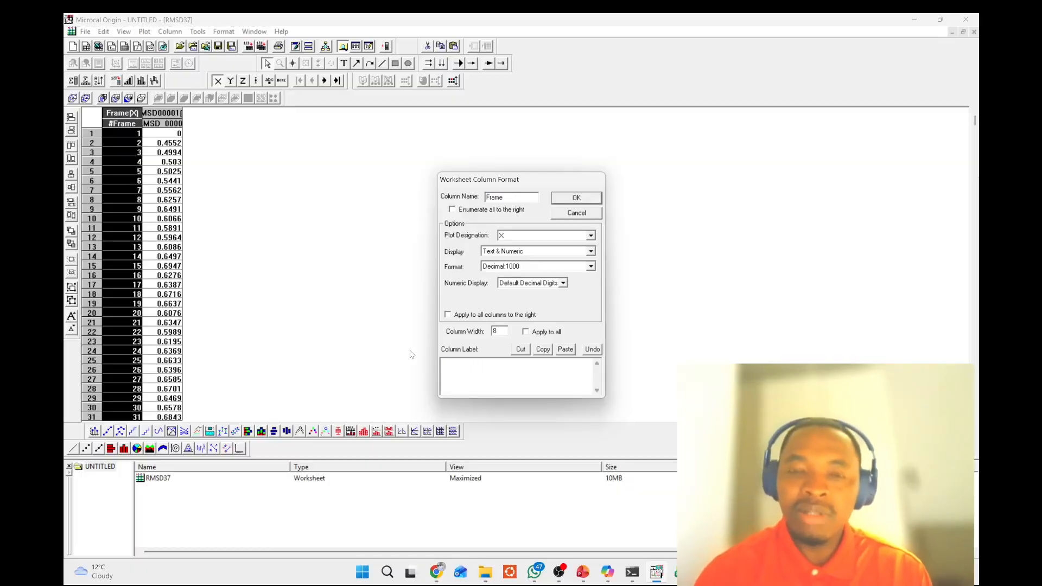
pyautogui.click(577, 198)
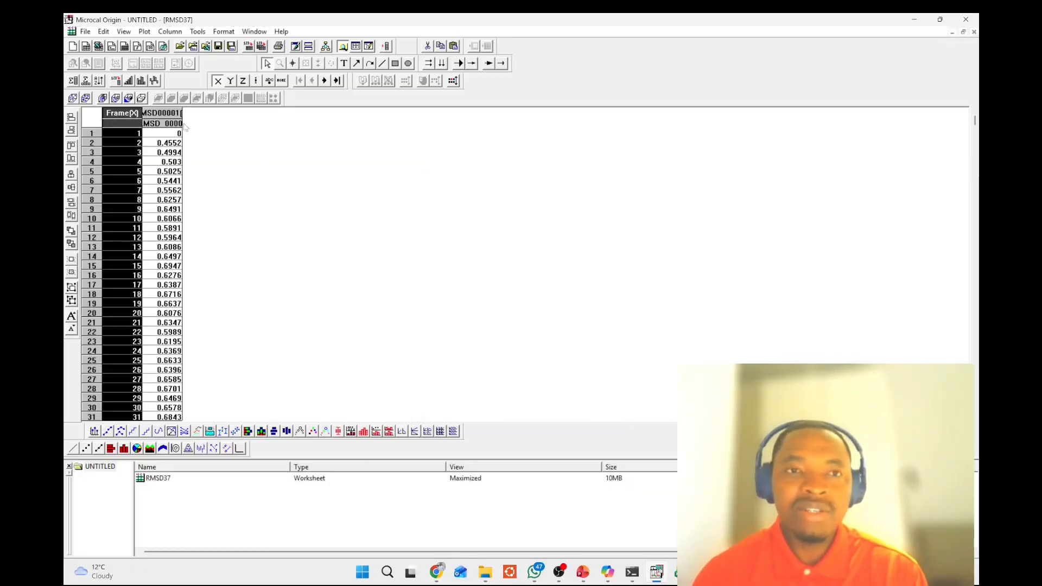
# - Clear the Y column's label and rename the column RMSD
pyautogui.doubleClick(162, 113)
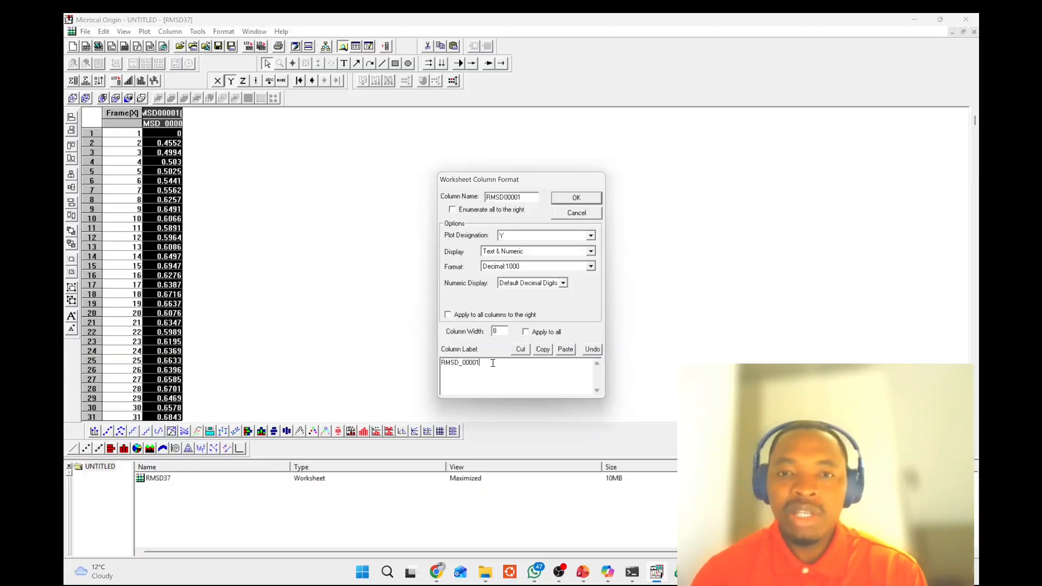
pyautogui.moveTo(492, 363); pyautogui.dragTo(398, 359)
pyautogui.press('Delete')
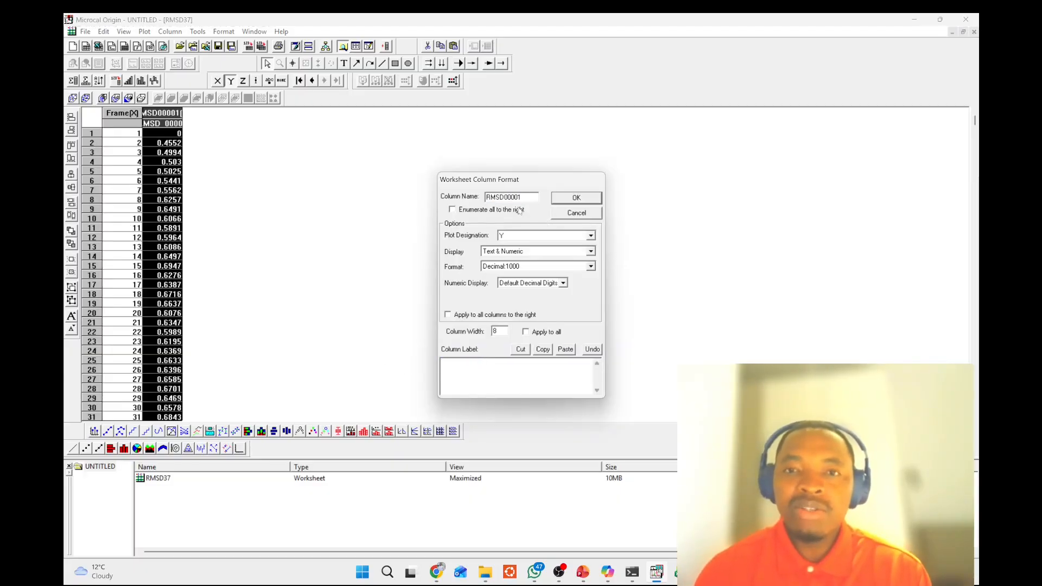
pyautogui.moveTo(521, 198); pyautogui.dragTo(484, 199)
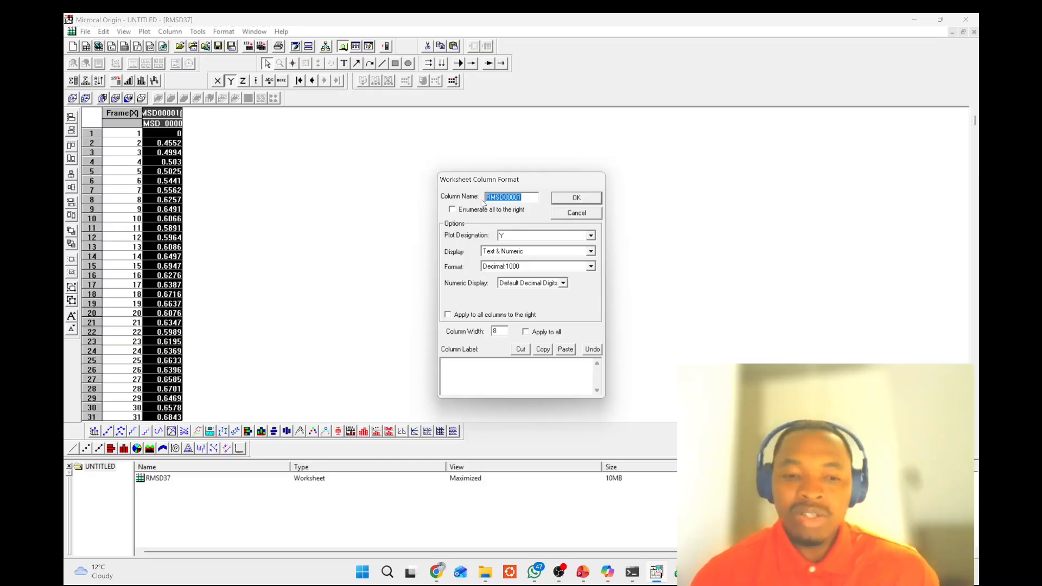
pyautogui.write('RMSD')
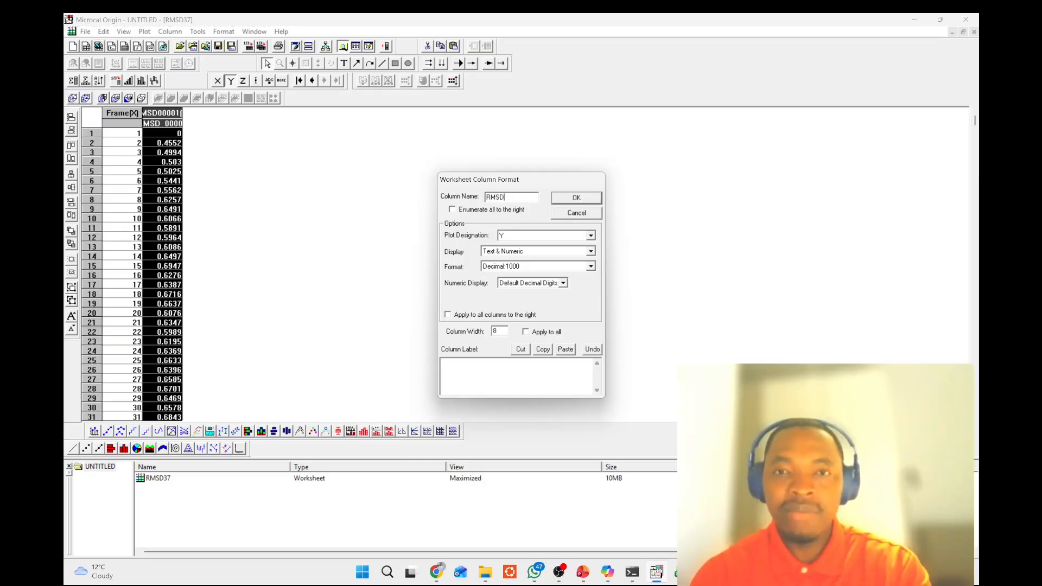
pyautogui.click(587, 197)
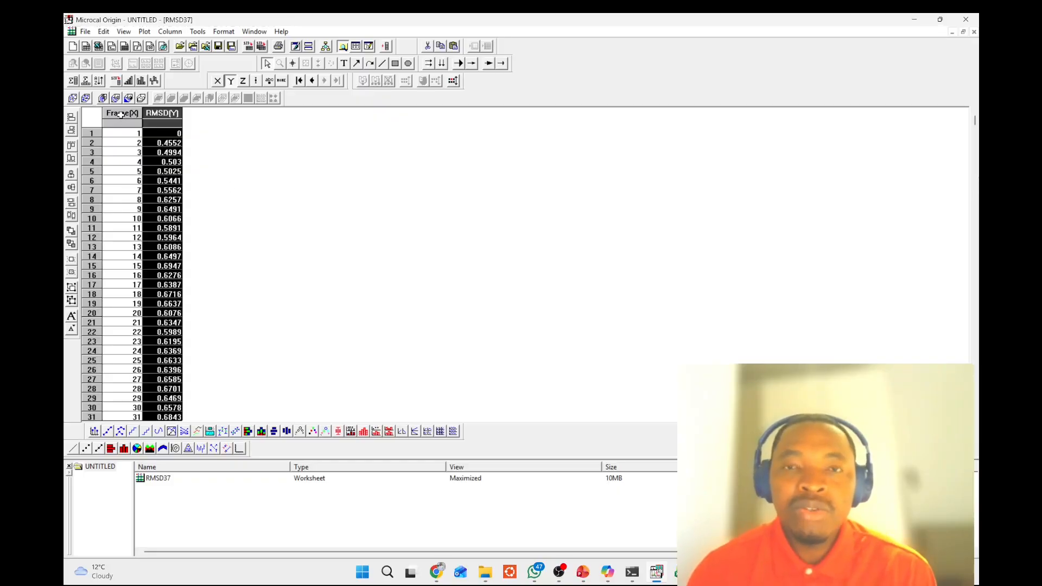
# - Plot the RMSD column against the Frame column as a line graph
pyautogui.moveTo(120, 112); pyautogui.dragTo(168, 113)
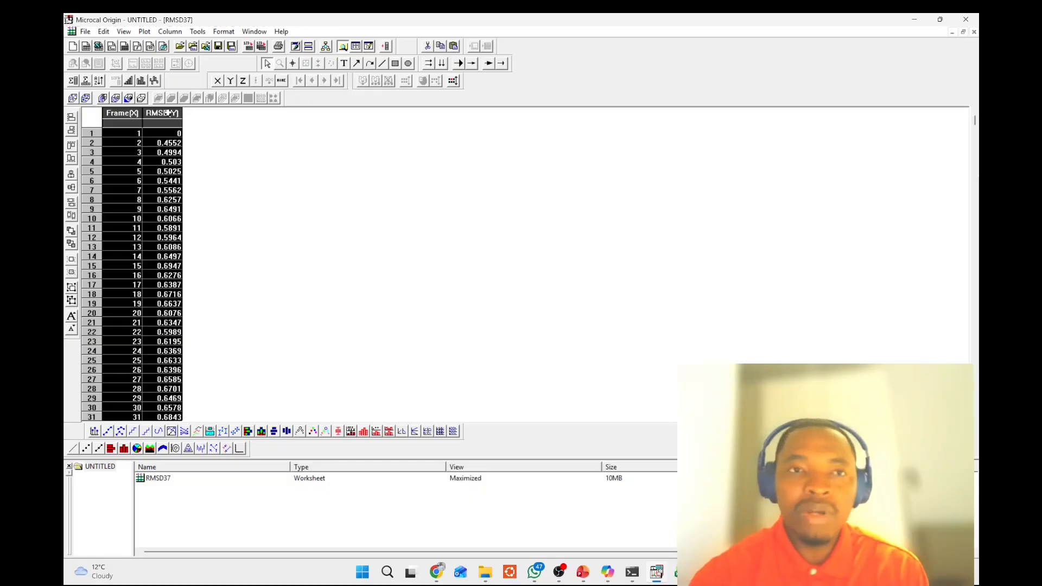
pyautogui.click(142, 33)
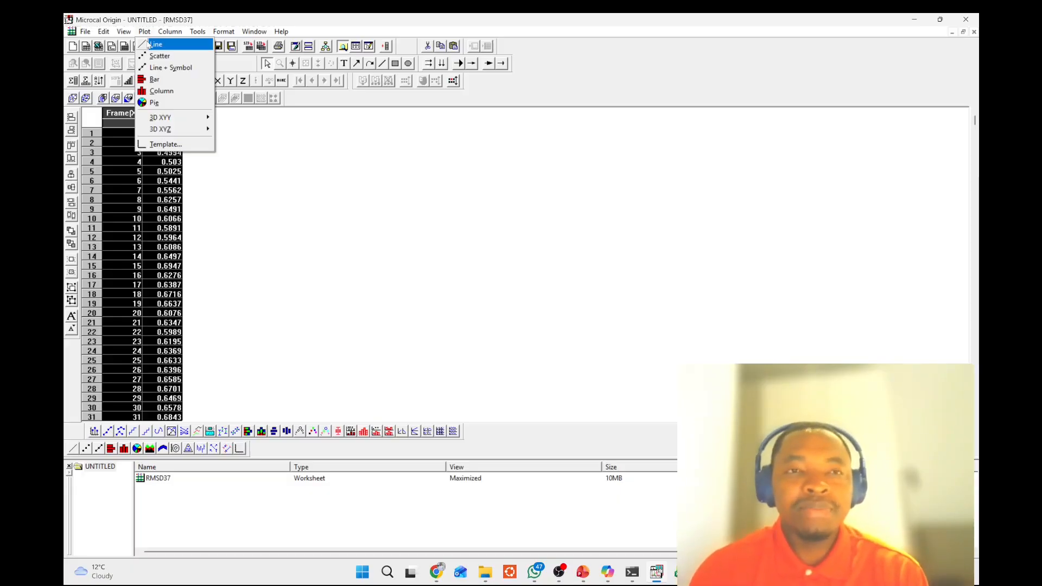
pyautogui.click(158, 45)
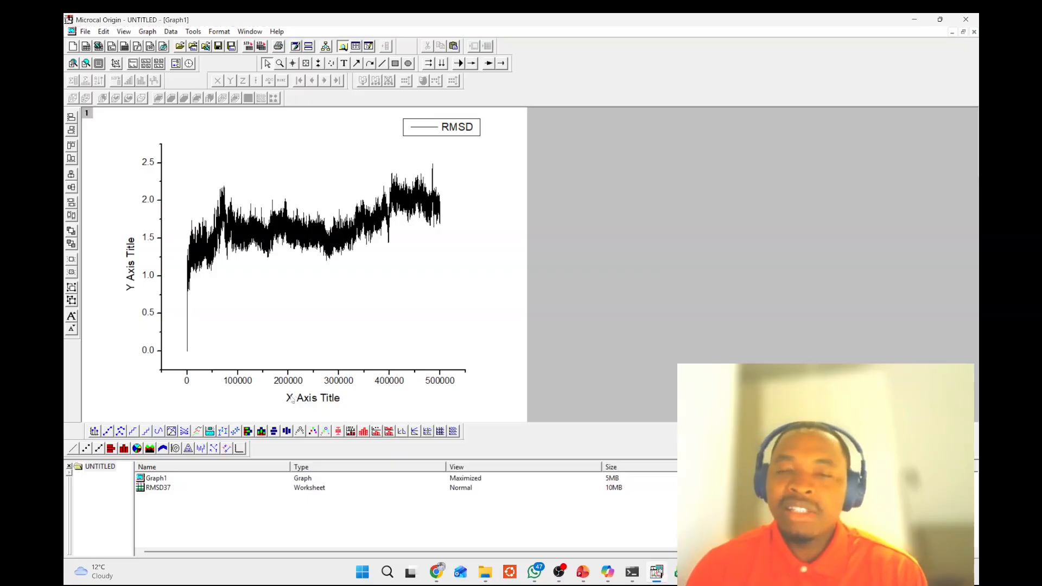
# - Replace the X axis title text with "Simulation Time (ns)"
pyautogui.click(318, 400)
pyautogui.doubleClick(318, 400)
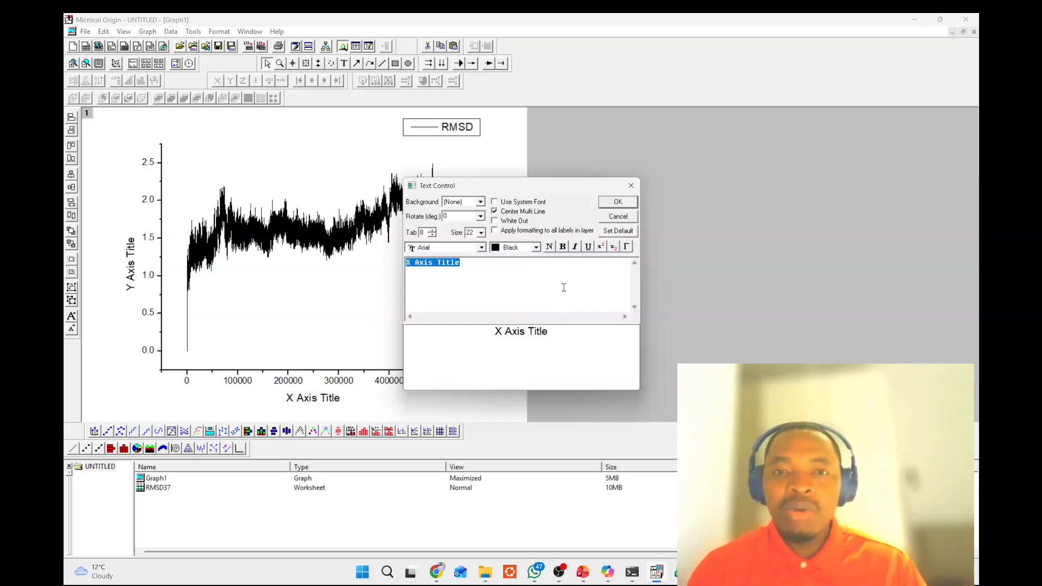
pyautogui.write('Simul')
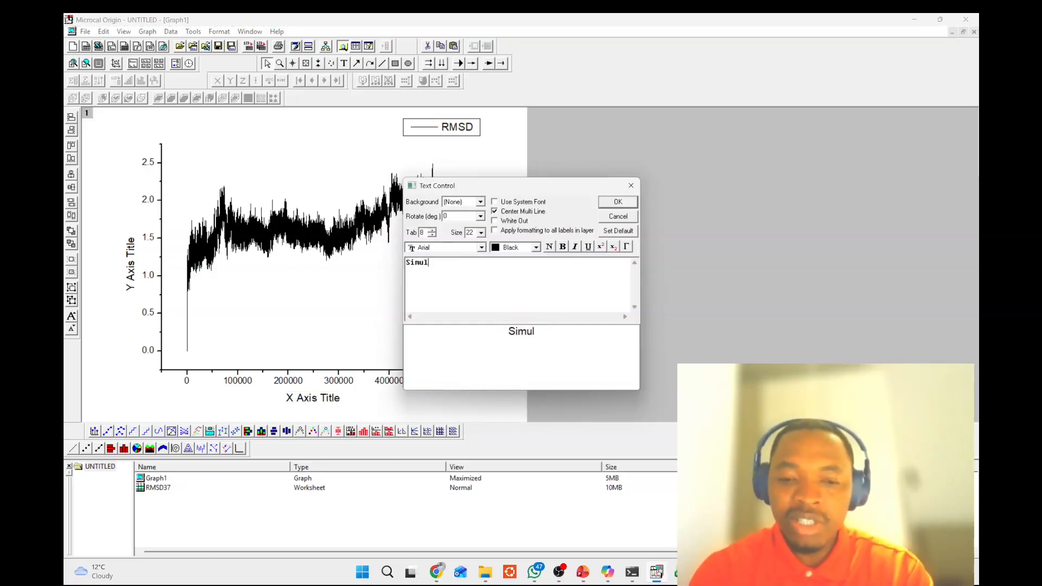
pyautogui.write('ation T')
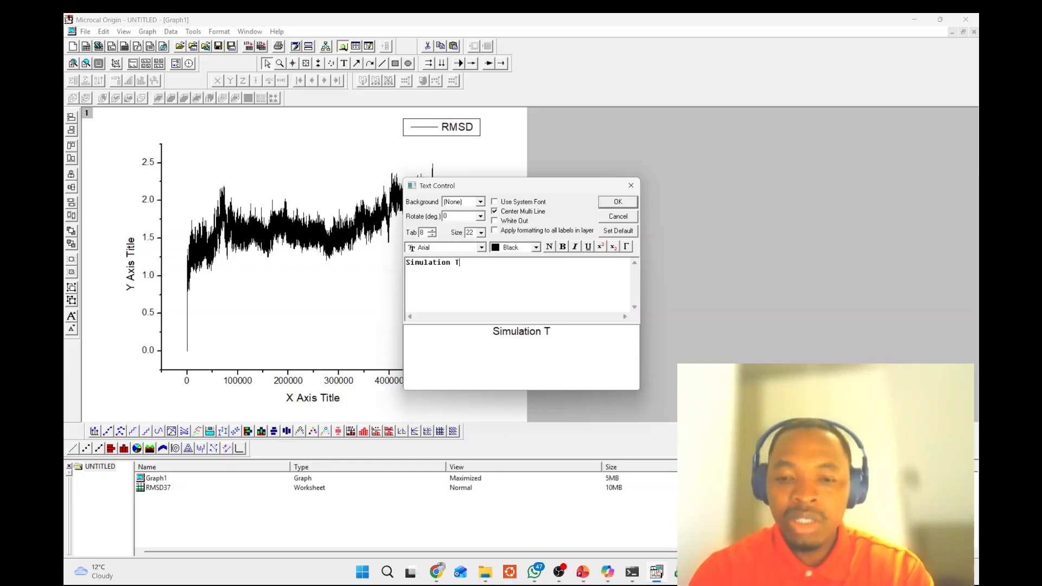
pyautogui.write('ime (ns)')
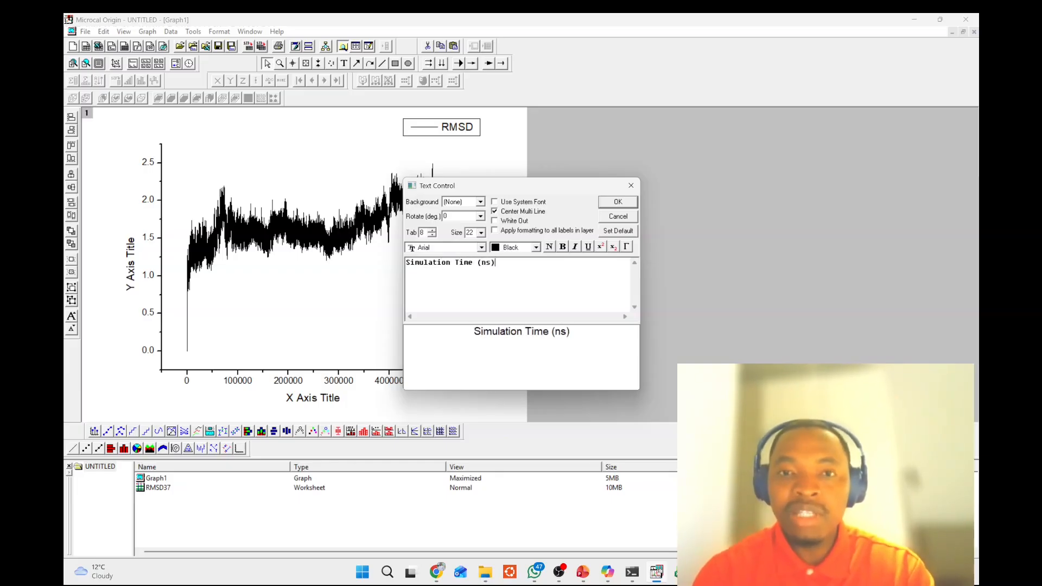
# - Make the whole X axis title bold, set its font size to 36 and accept the text changes
pyautogui.moveTo(496, 263); pyautogui.dragTo(408, 268)
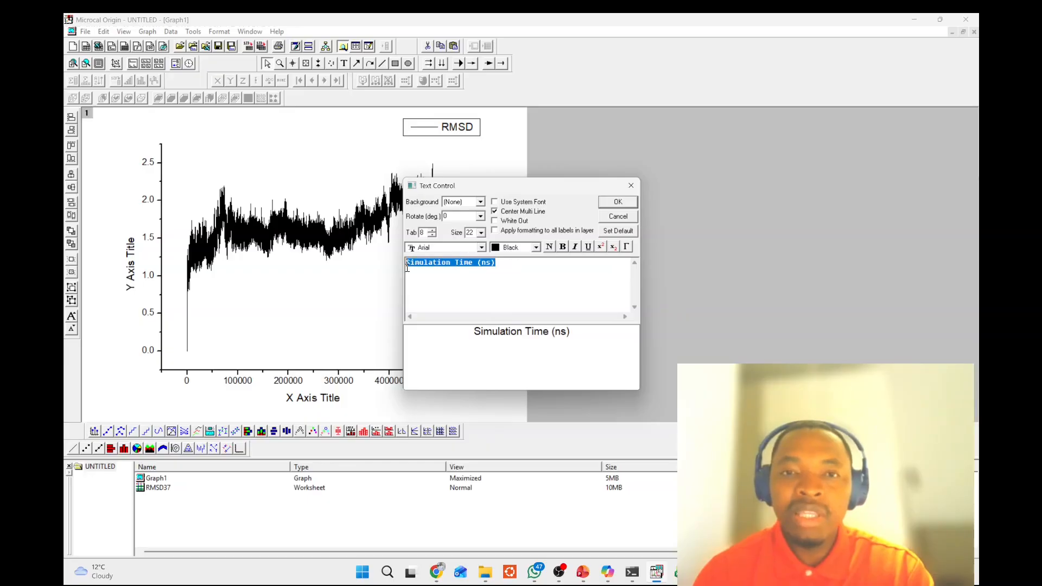
pyautogui.click(563, 248)
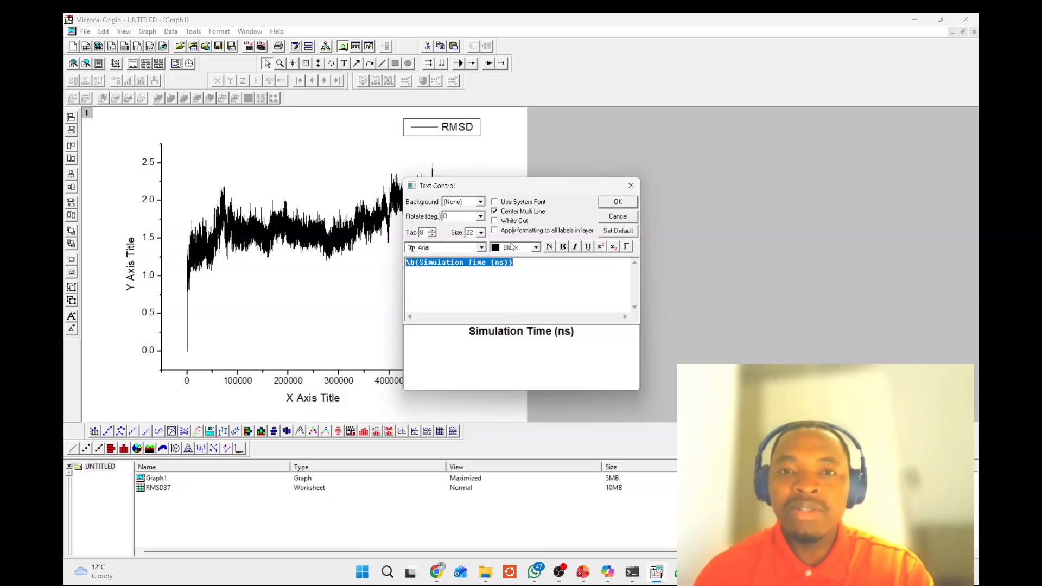
pyautogui.click(481, 232)
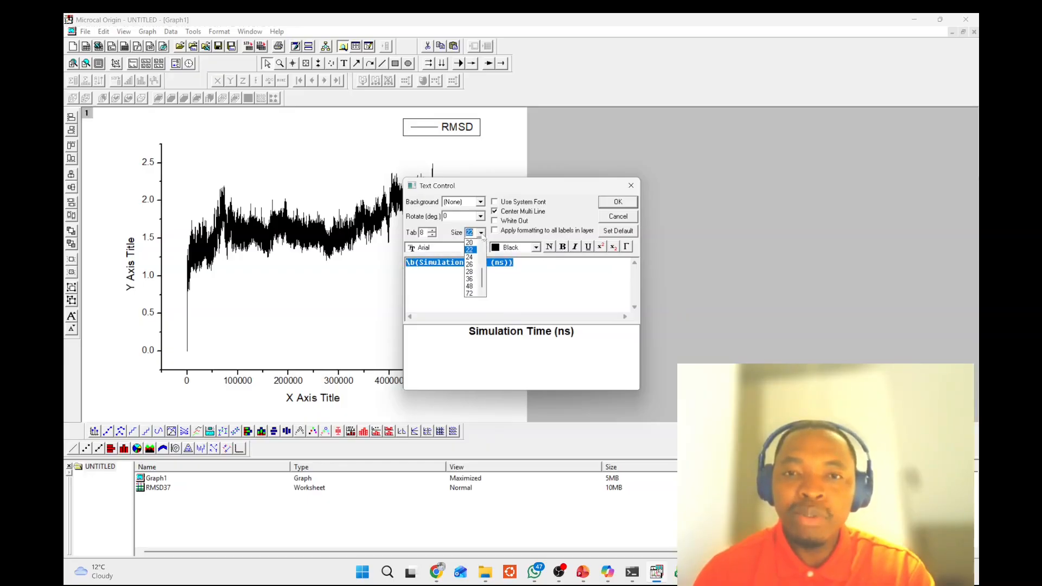
pyautogui.click(470, 279)
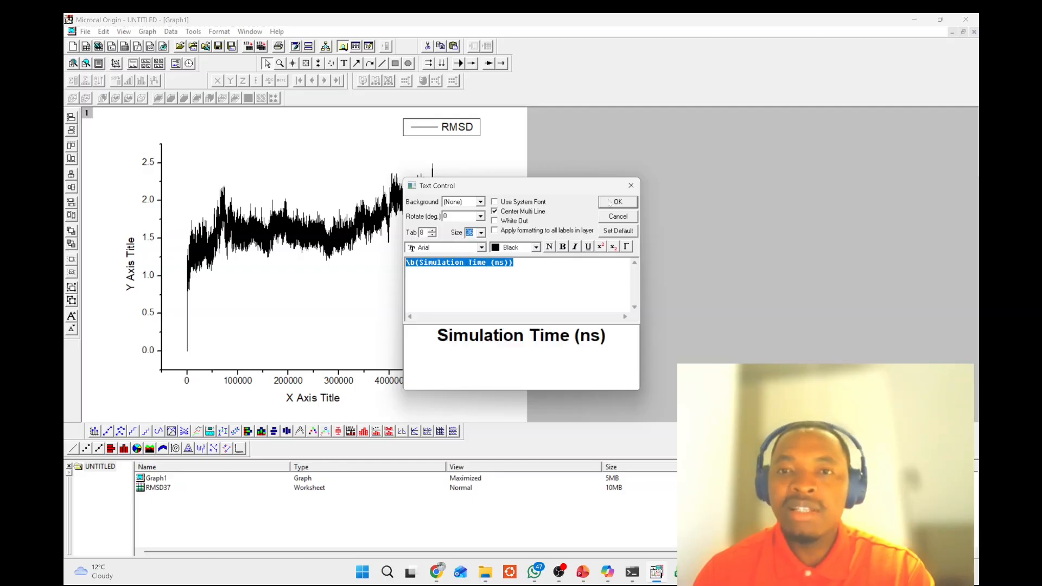
pyautogui.click(614, 200)
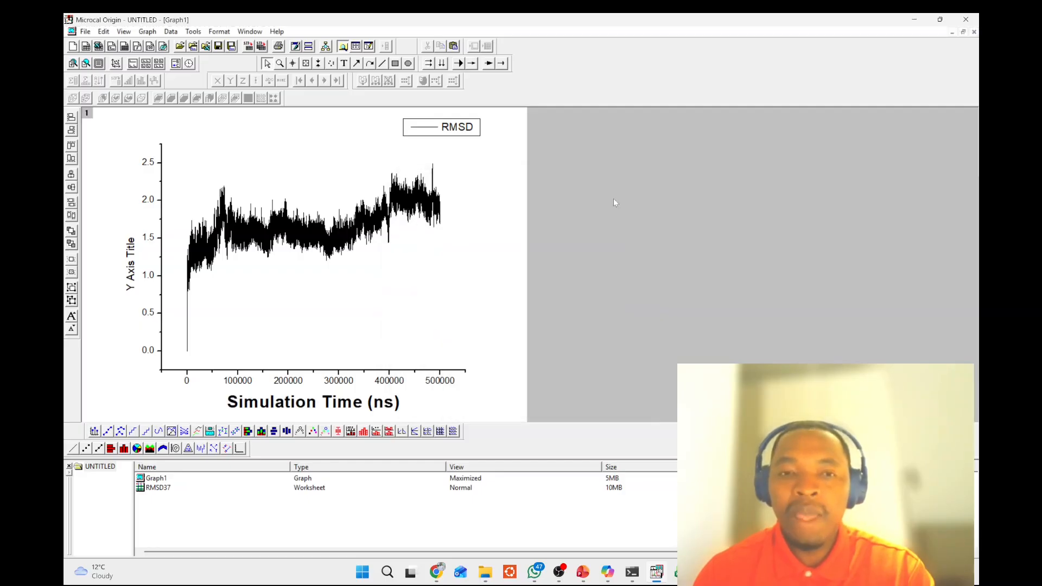
# - Change the Y axis title to "RMSD (A)" in bold at size 36, and shift it slightly away from the axis numbers
pyautogui.doubleClick(130, 264)
pyautogui.write('R')
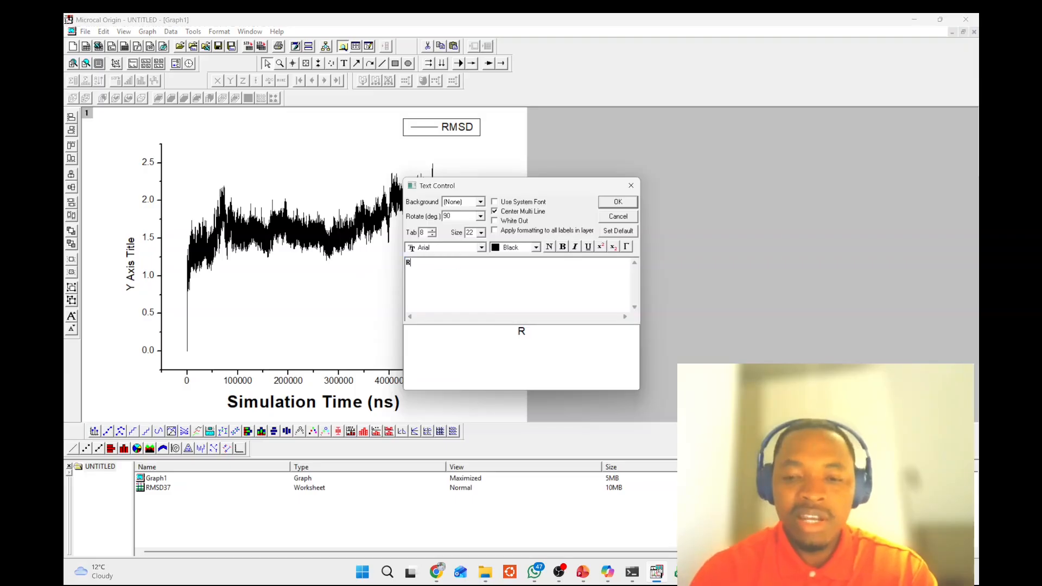
pyautogui.write('MSD (A)')
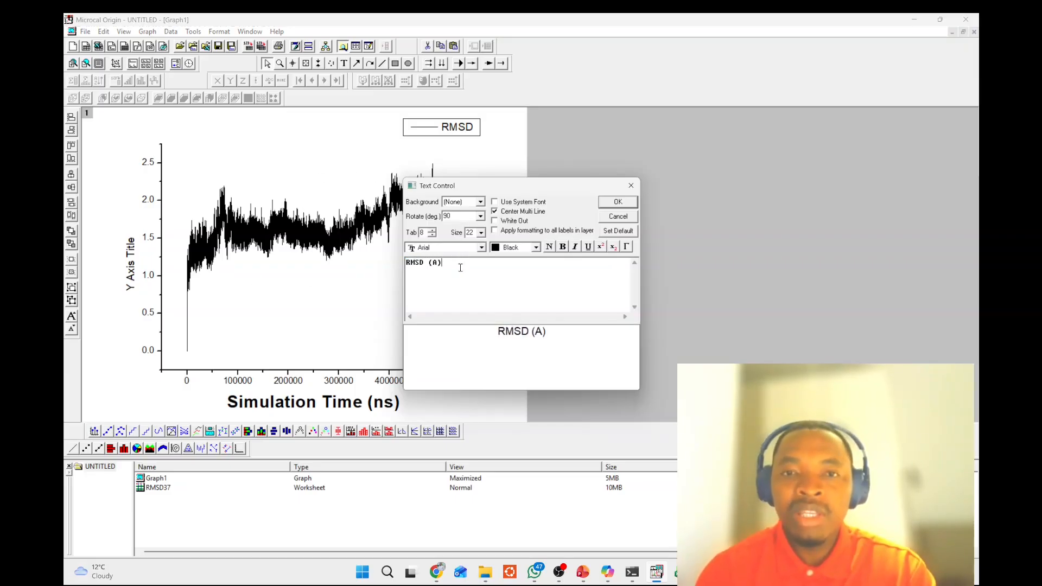
pyautogui.moveTo(463, 265); pyautogui.dragTo(407, 266)
pyautogui.click(563, 247)
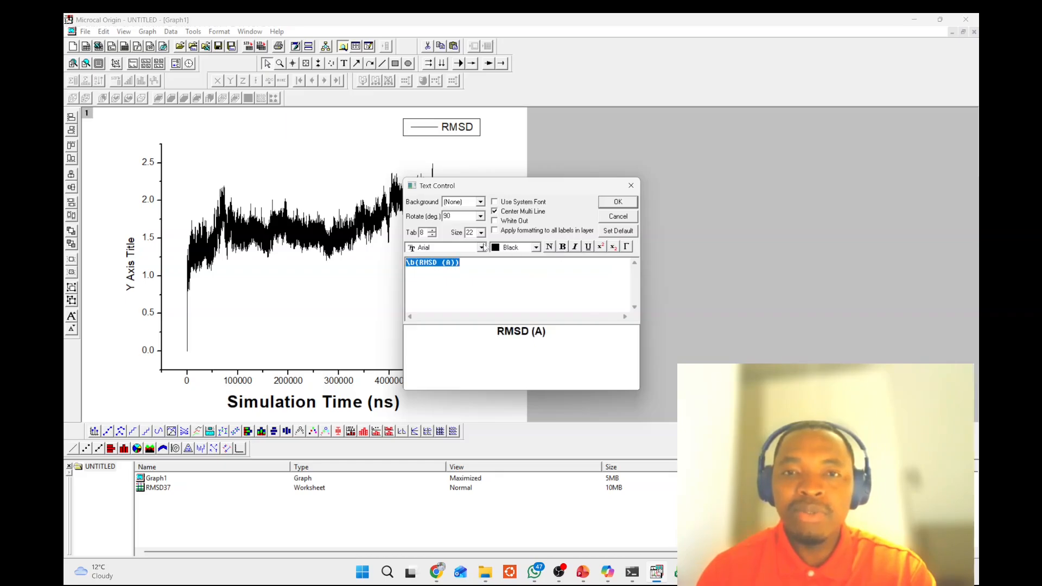
pyautogui.click(481, 233)
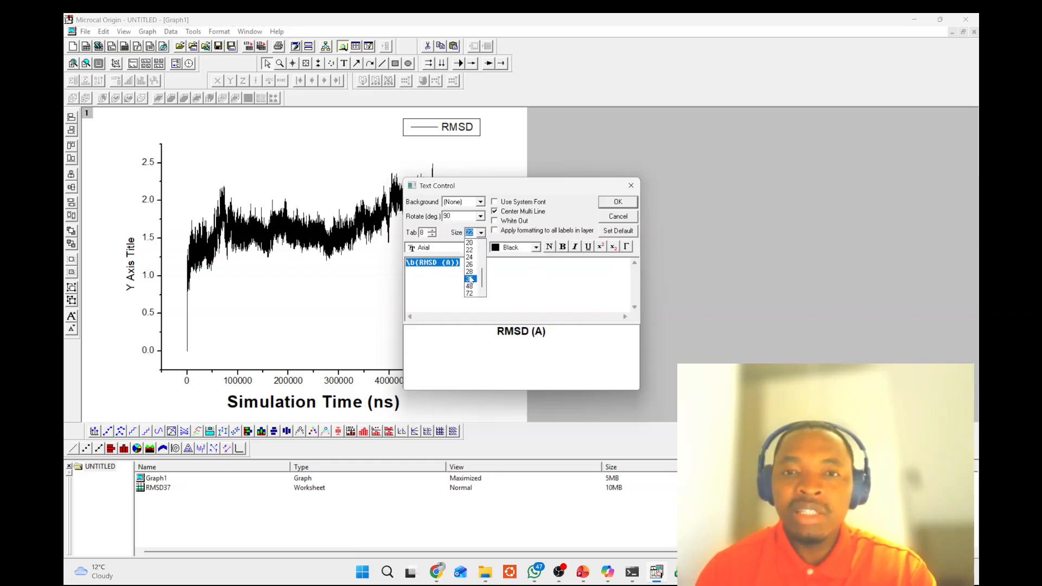
pyautogui.click(470, 279)
pyautogui.click(618, 202)
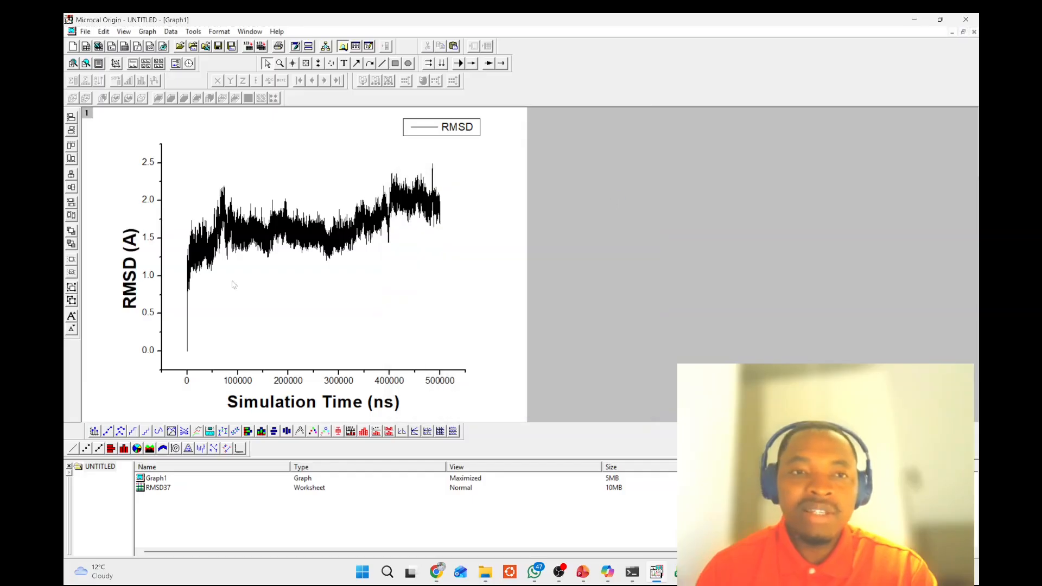
pyautogui.click(119, 269)
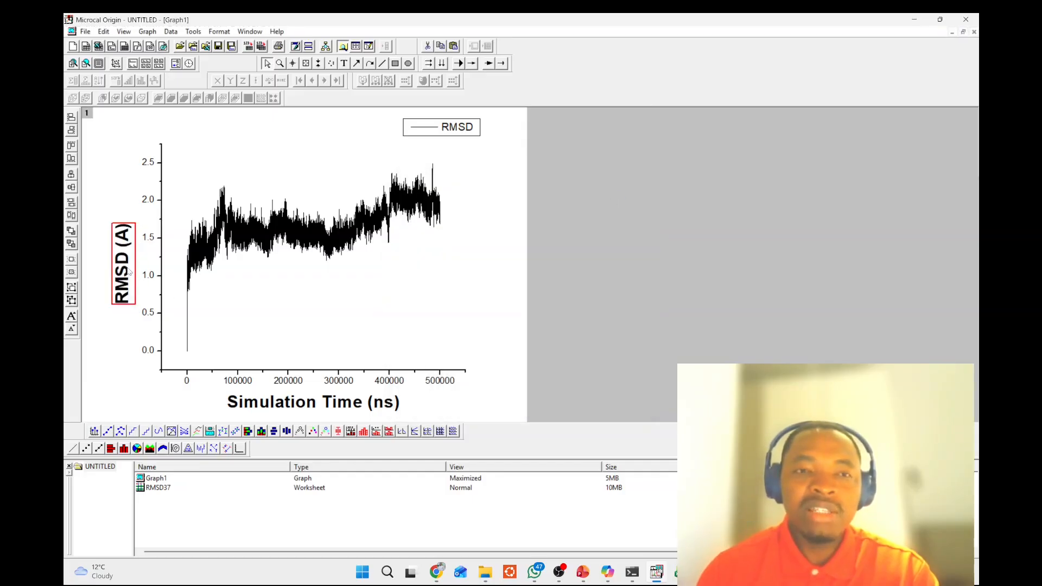
# - Make the Y axis tick labels bold with a size of 26 points
pyautogui.doubleClick(150, 289)
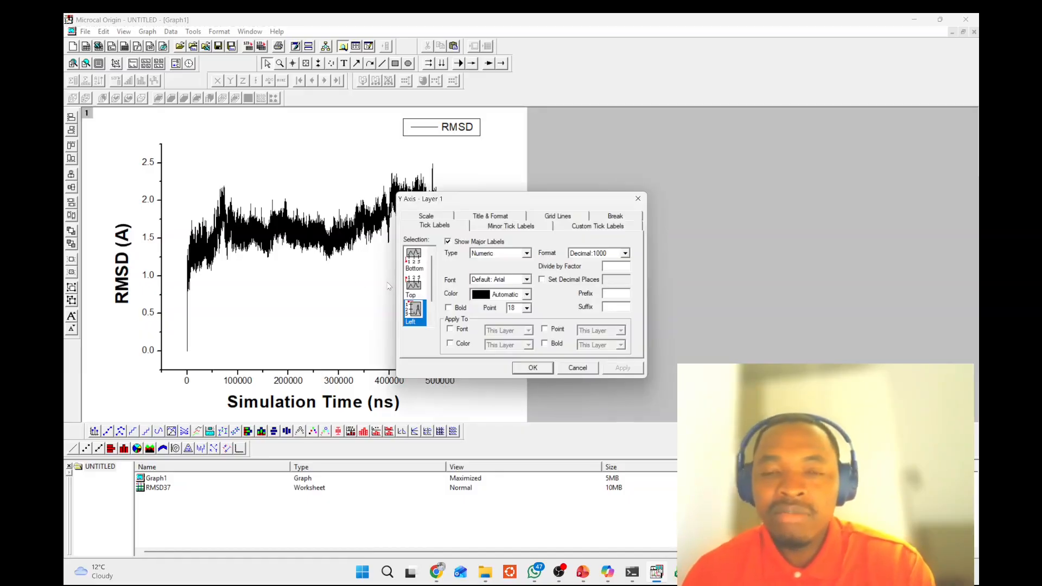
pyautogui.click(449, 308)
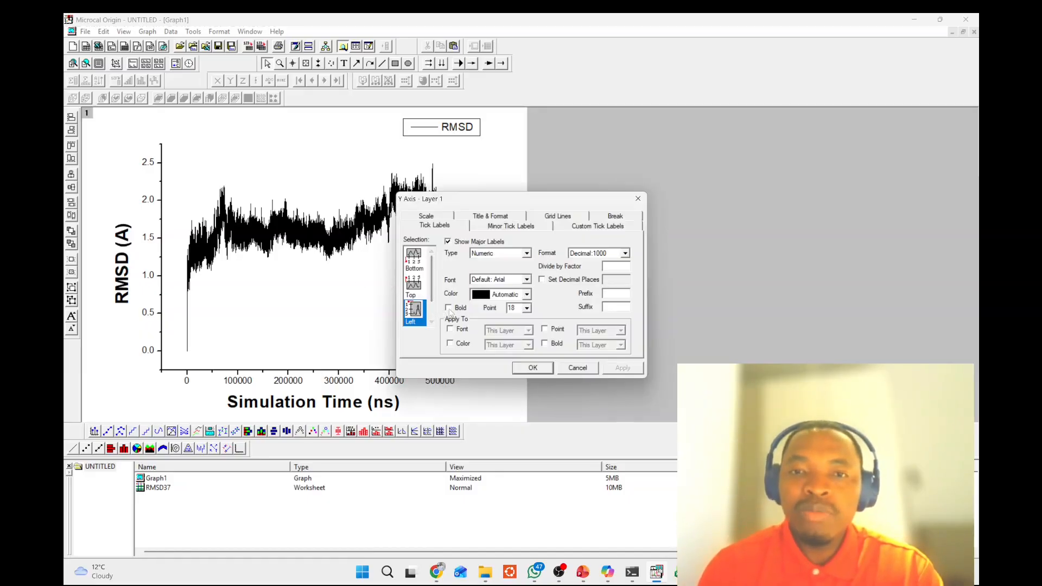
pyautogui.click(527, 308)
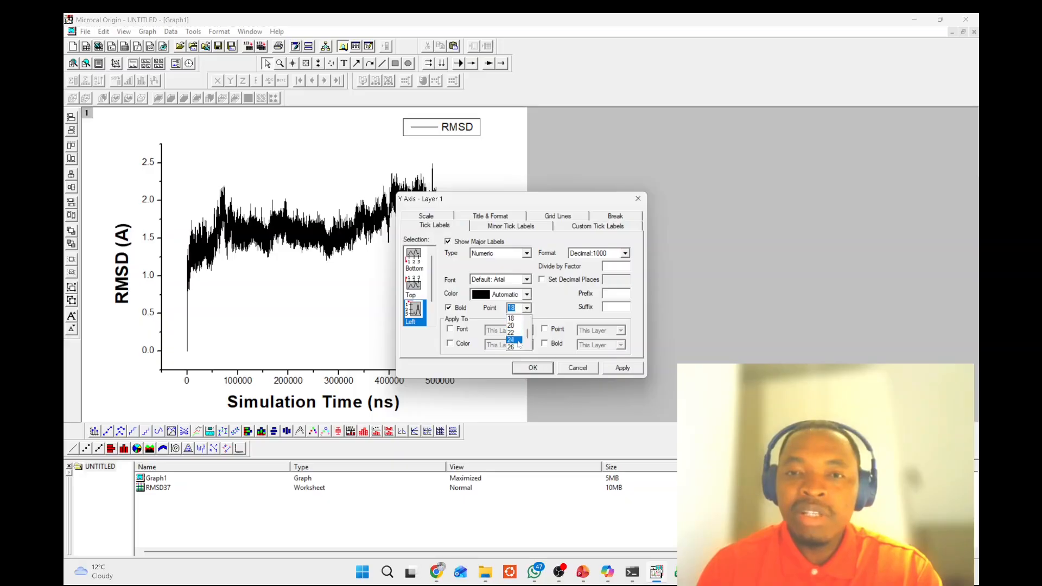
pyautogui.click(514, 347)
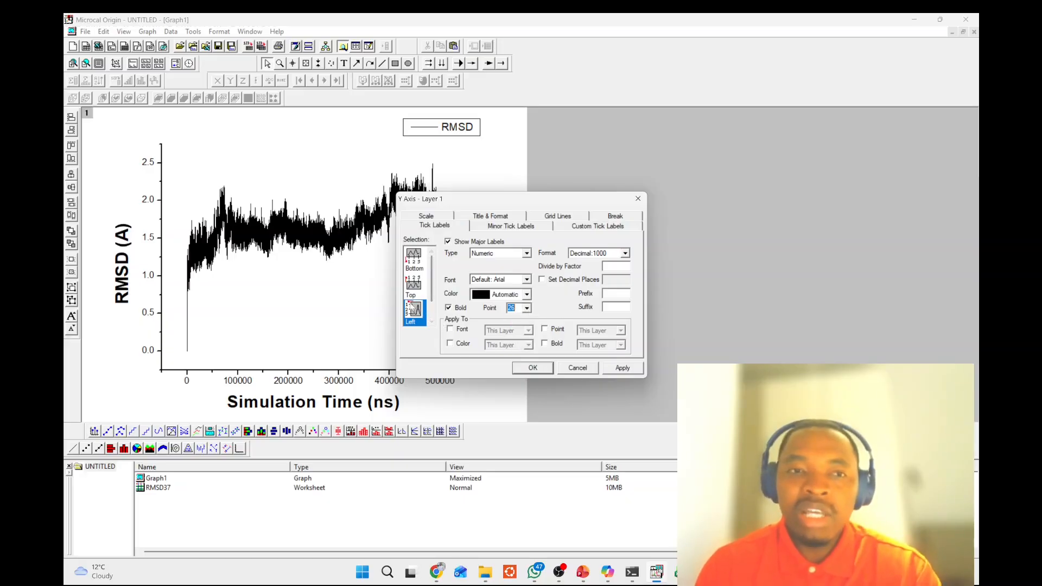
# - Make the bottom X axis tick labels bold at 26 points and accept the axis settings
pyautogui.click(415, 258)
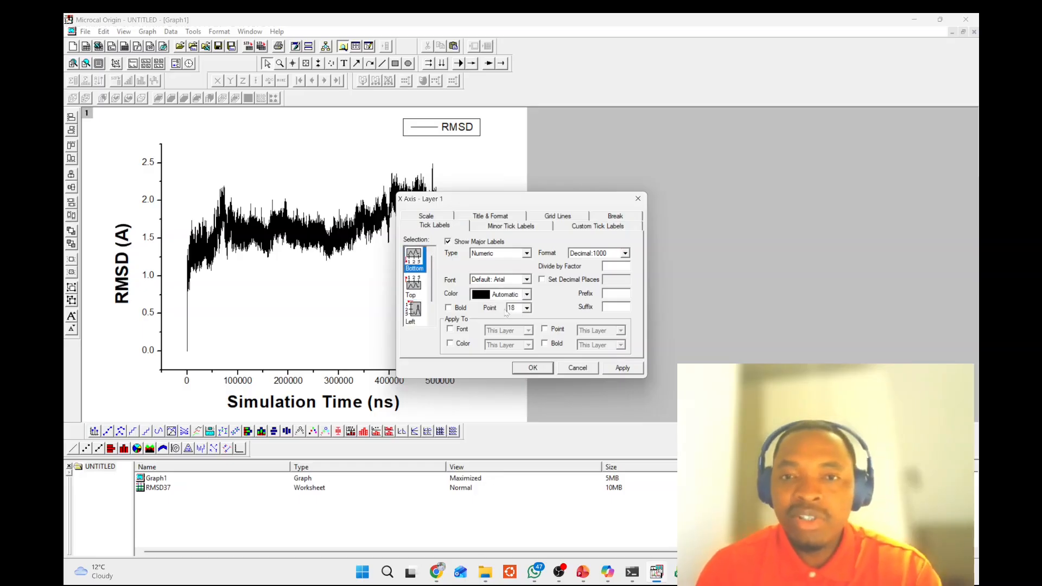
pyautogui.click(527, 308)
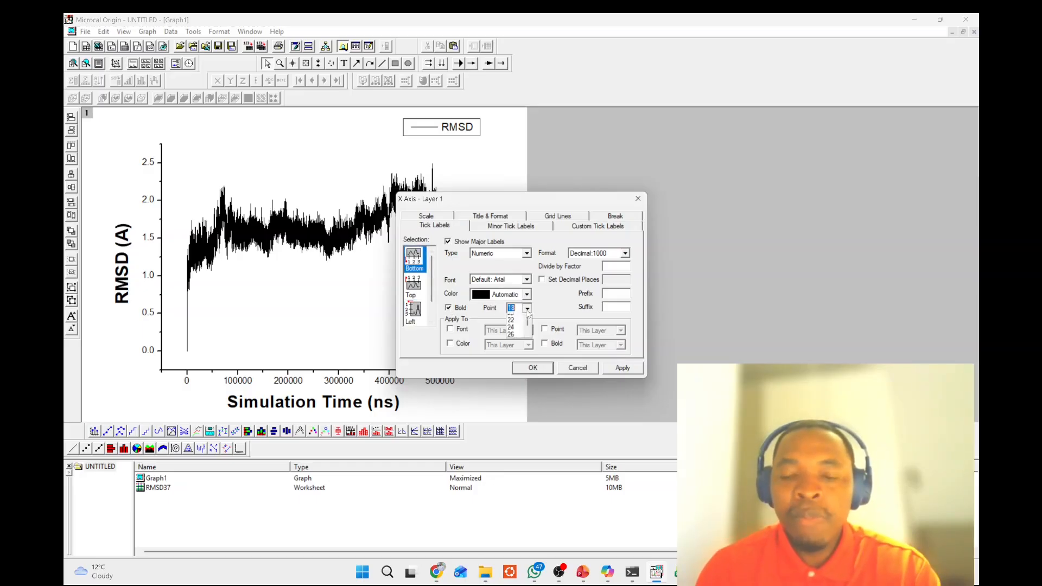
pyautogui.click(513, 348)
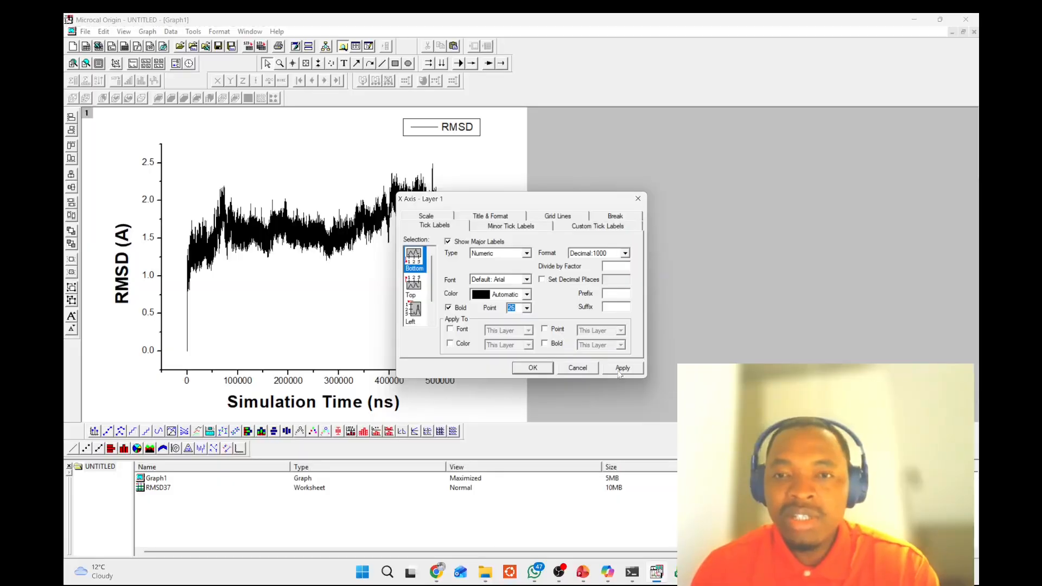
pyautogui.click(532, 368)
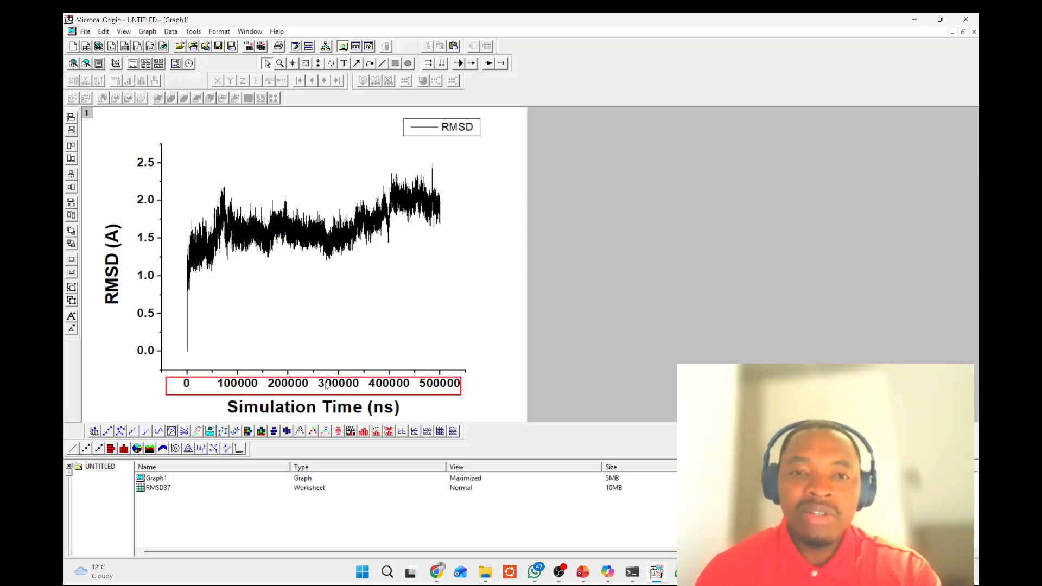
# - Divide the X axis tick labels by a factor of 1000
pyautogui.doubleClick(326, 385)
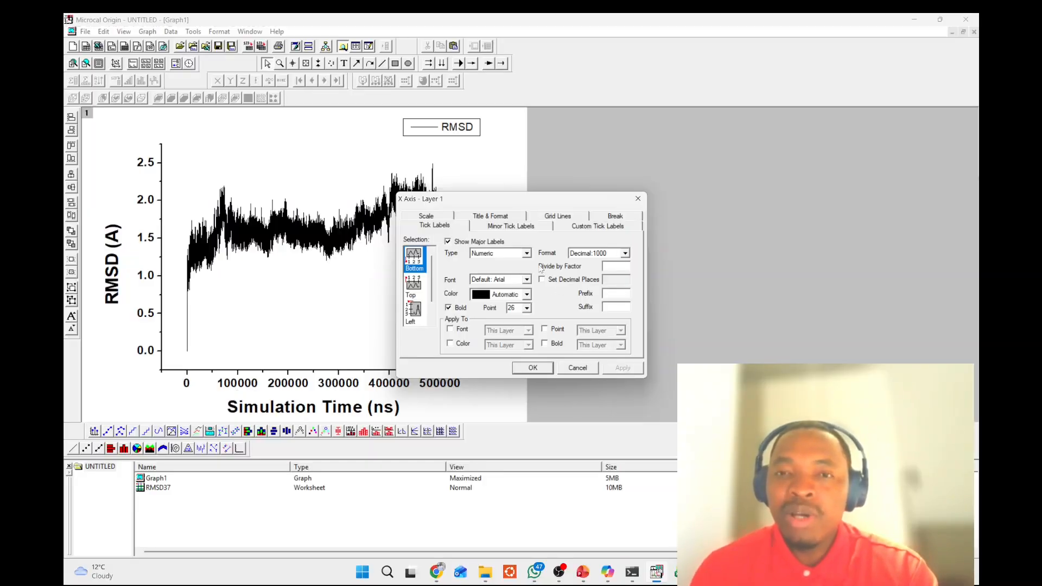
pyautogui.click(610, 267)
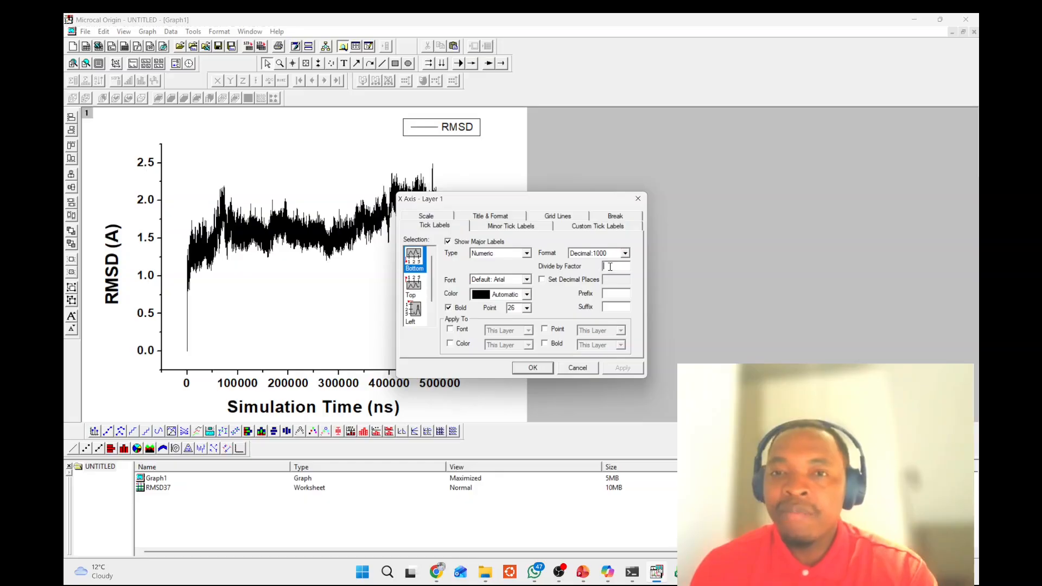
pyautogui.write('1000')
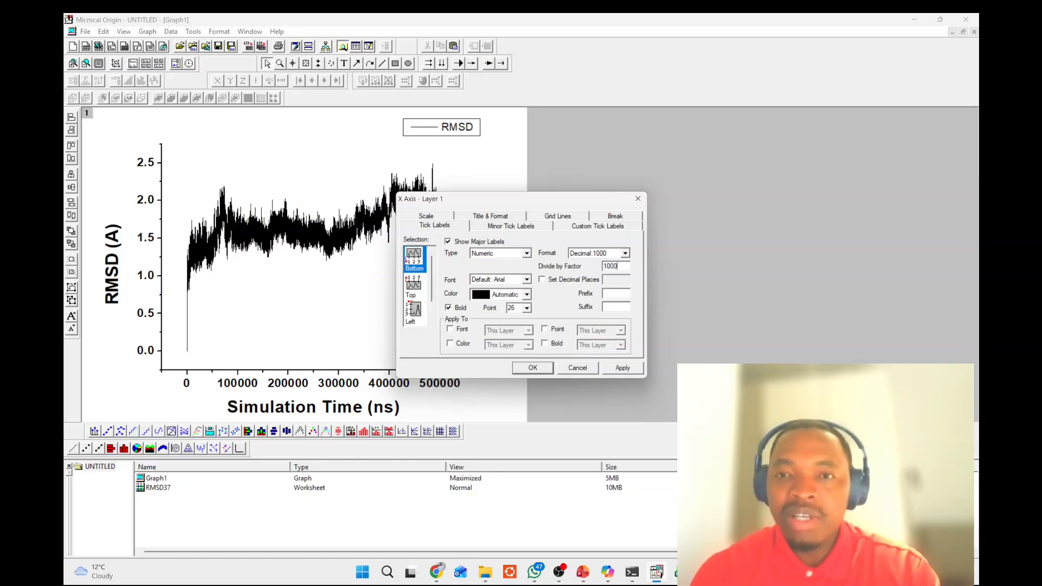
pyautogui.click(533, 368)
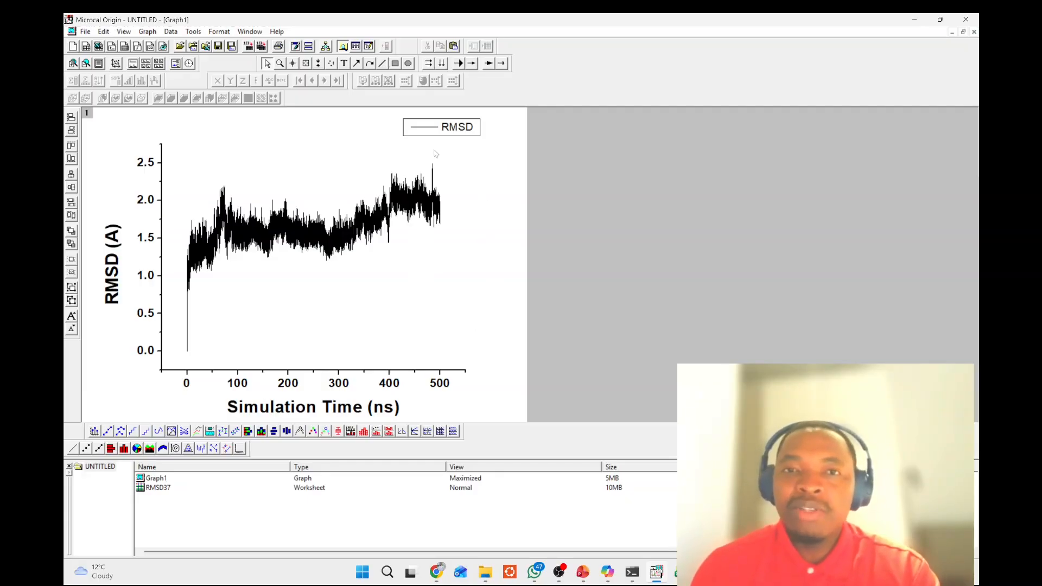
# - Format the RMSD legend with bold text at size 26 and a Shadow background
pyautogui.click(458, 133)
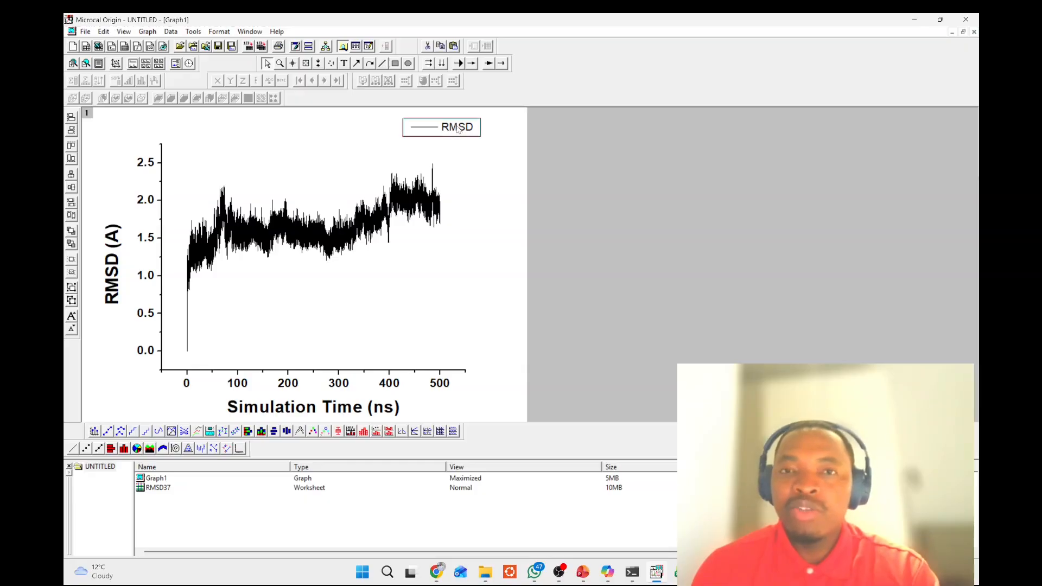
pyautogui.doubleClick(457, 128)
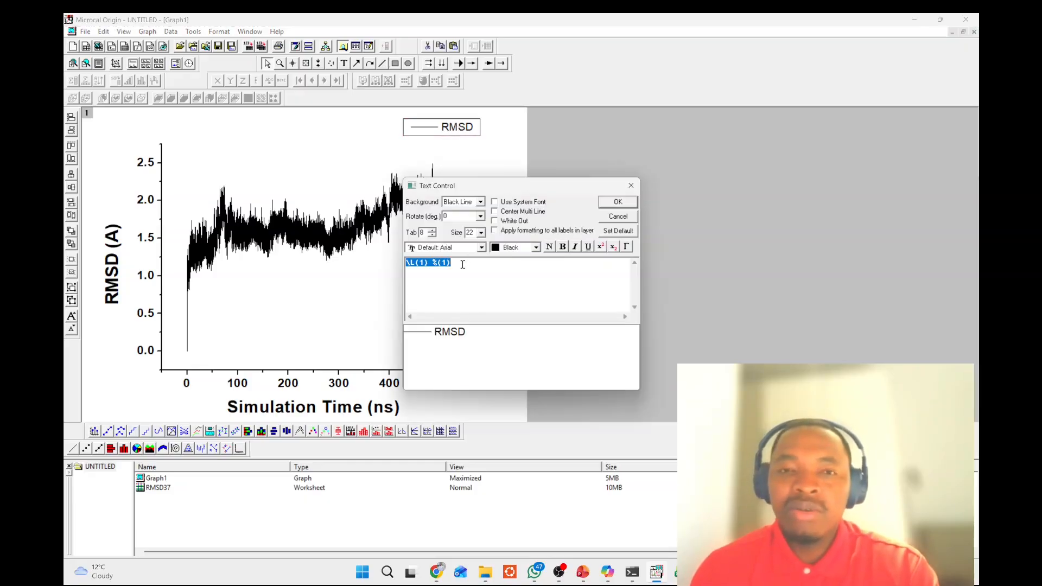
pyautogui.click(563, 247)
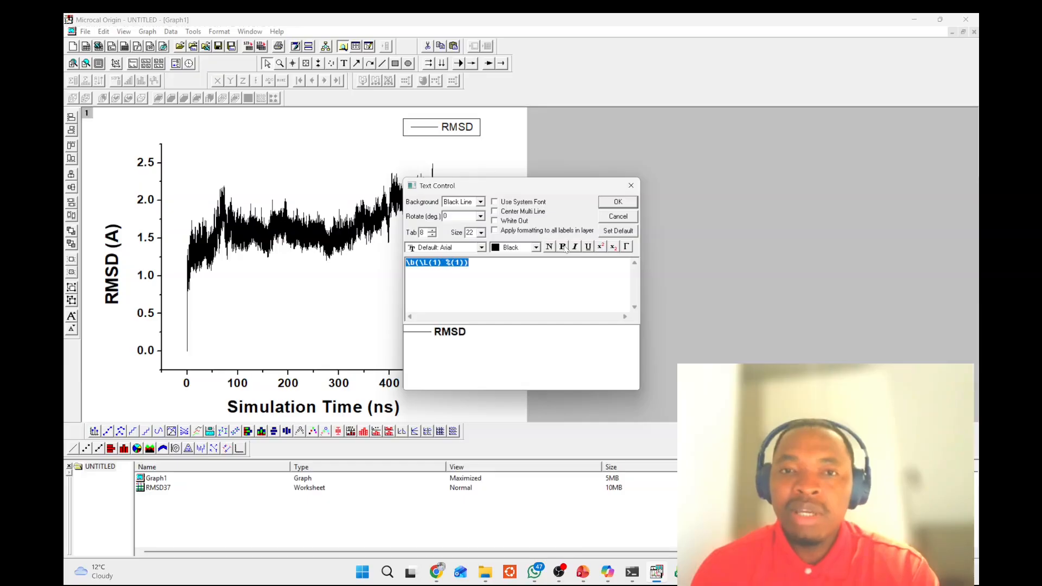
pyautogui.click(481, 232)
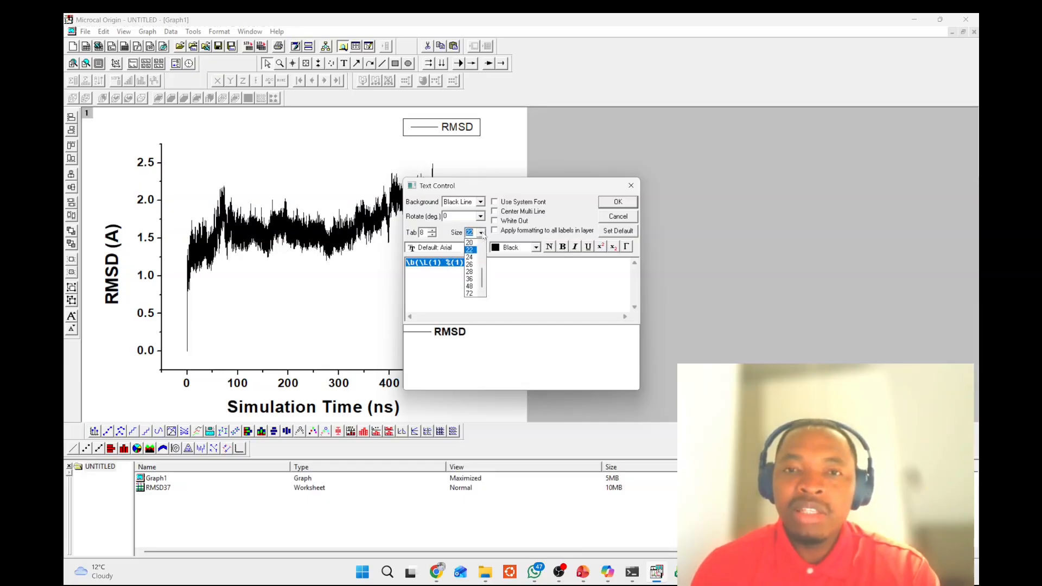
pyautogui.click(476, 263)
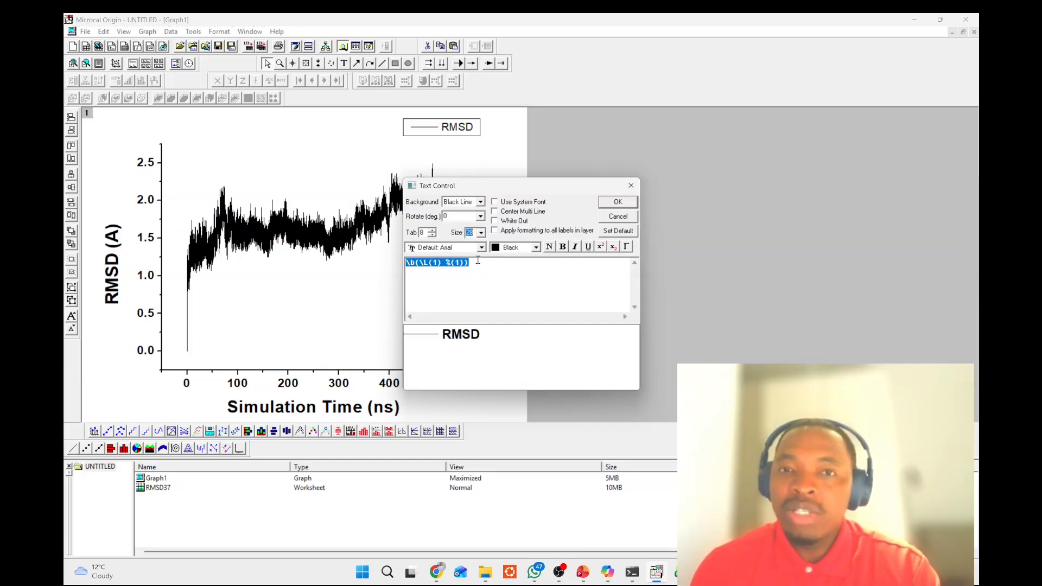
pyautogui.click(480, 202)
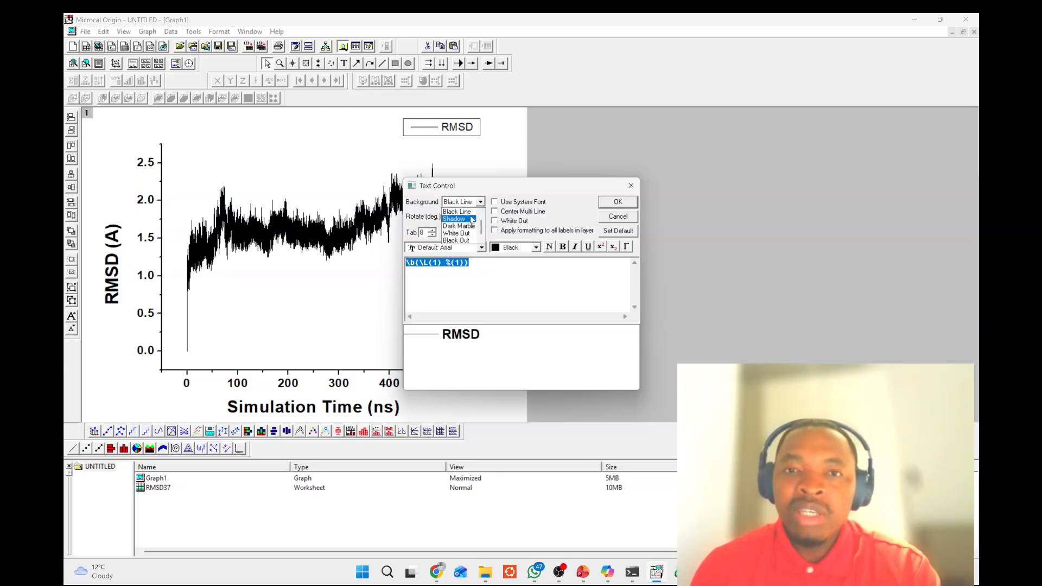
pyautogui.click(470, 219)
pyautogui.click(618, 201)
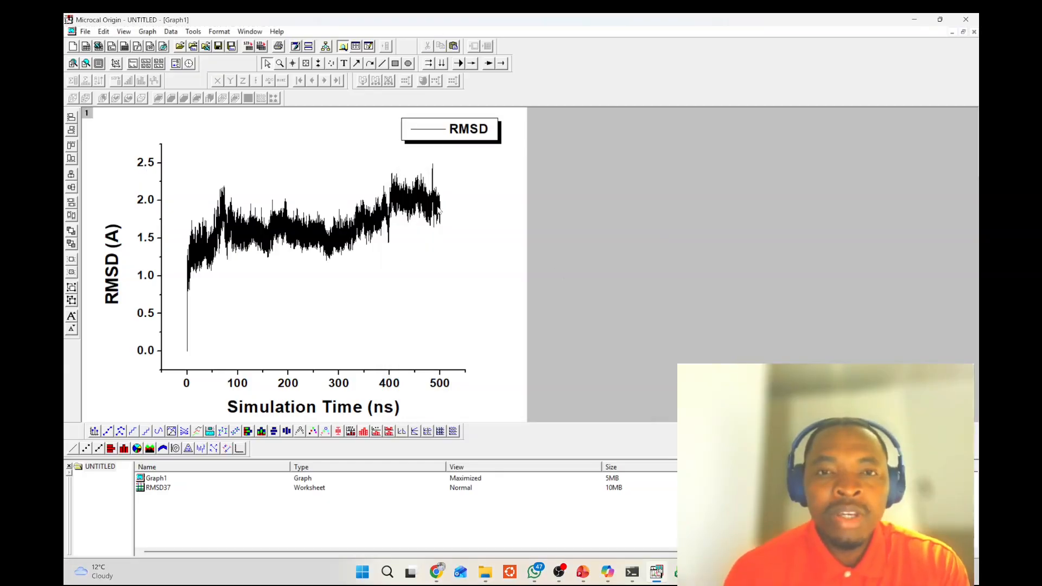
# - Reapply the Shadow background to the RMSD legend
pyautogui.click(443, 130)
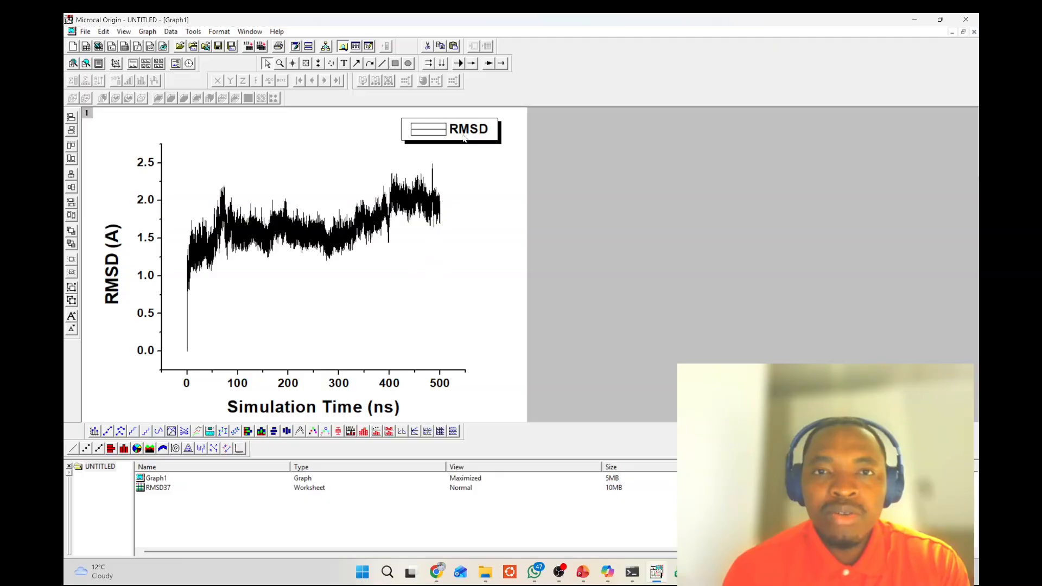
pyautogui.doubleClick(462, 136)
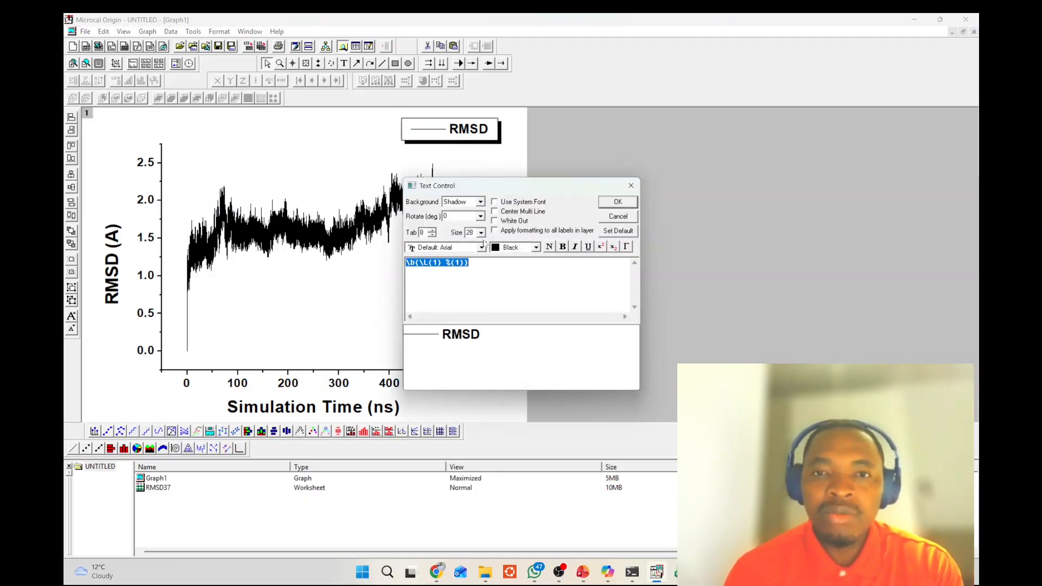
pyautogui.click(480, 202)
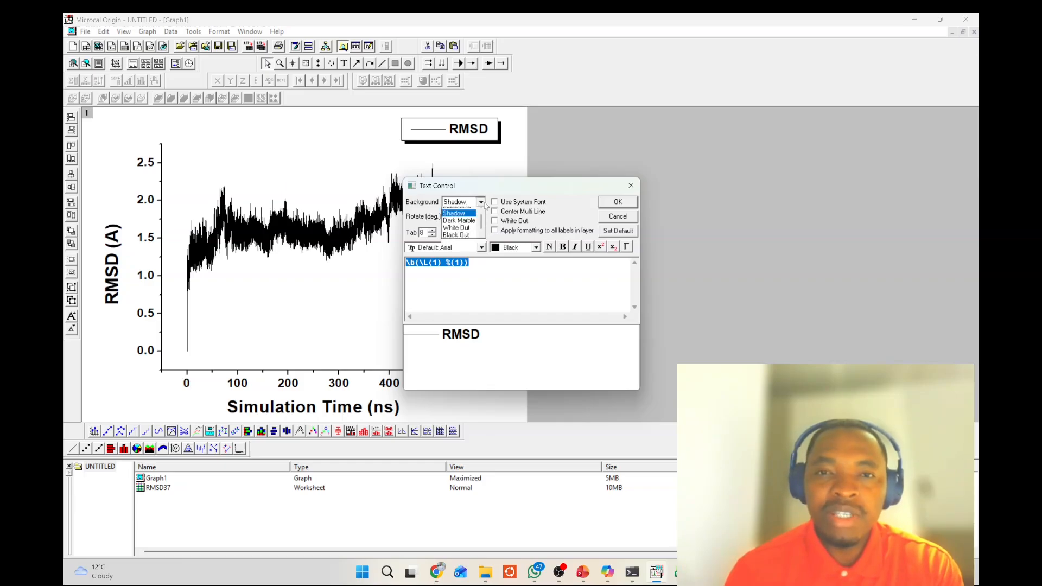
pyautogui.click(470, 219)
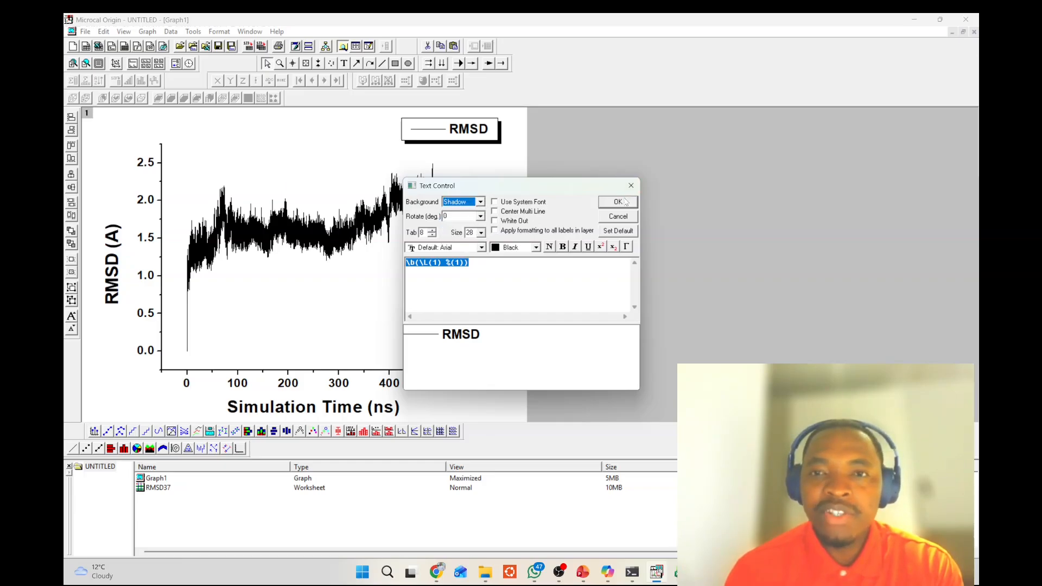
pyautogui.click(622, 201)
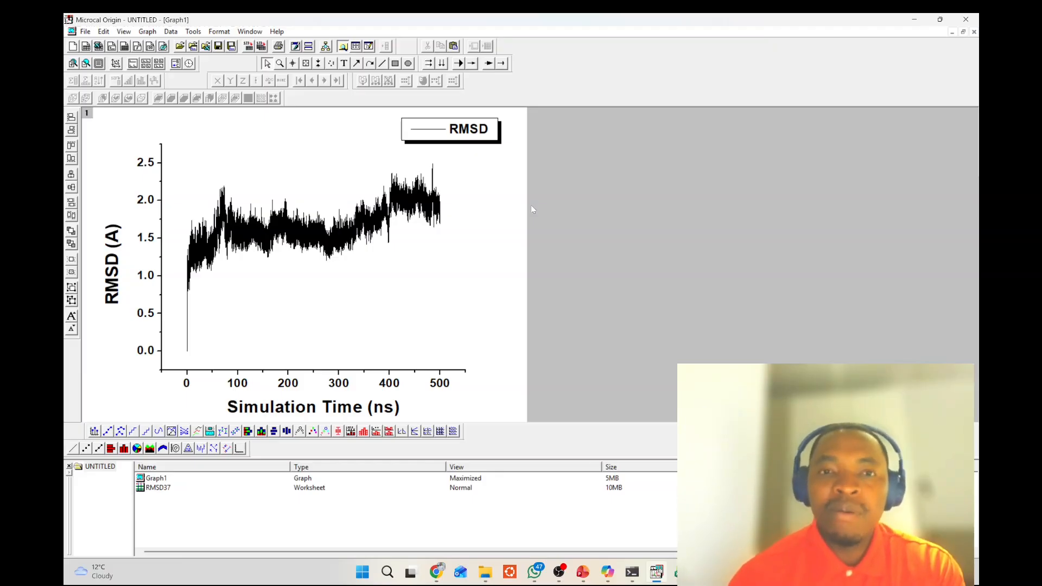
# - Set the RMSD plot line's color to Magenta and its width to 2, and apply the changes
pyautogui.doubleClick(295, 231)
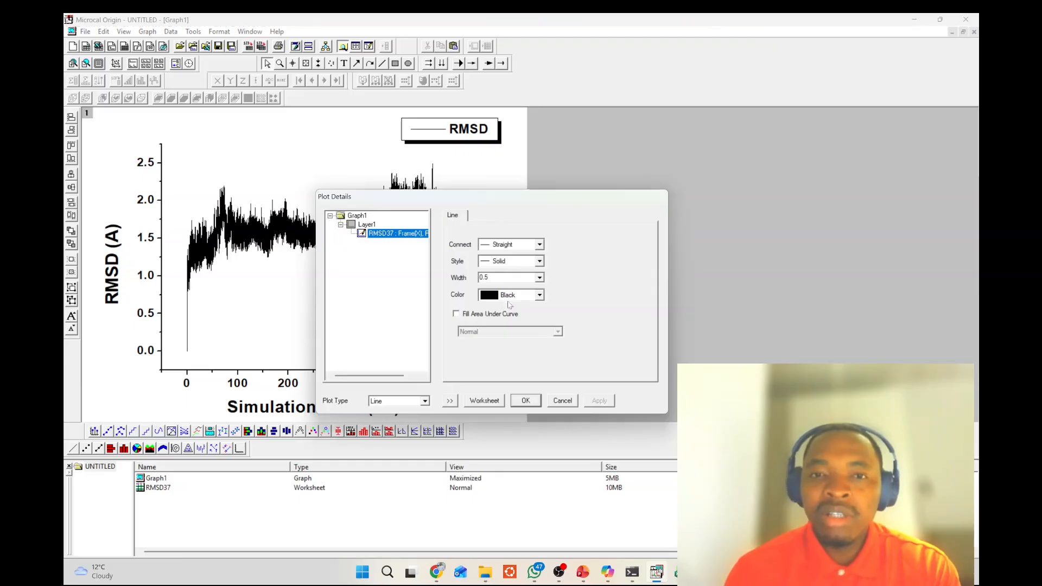
pyautogui.click(538, 295)
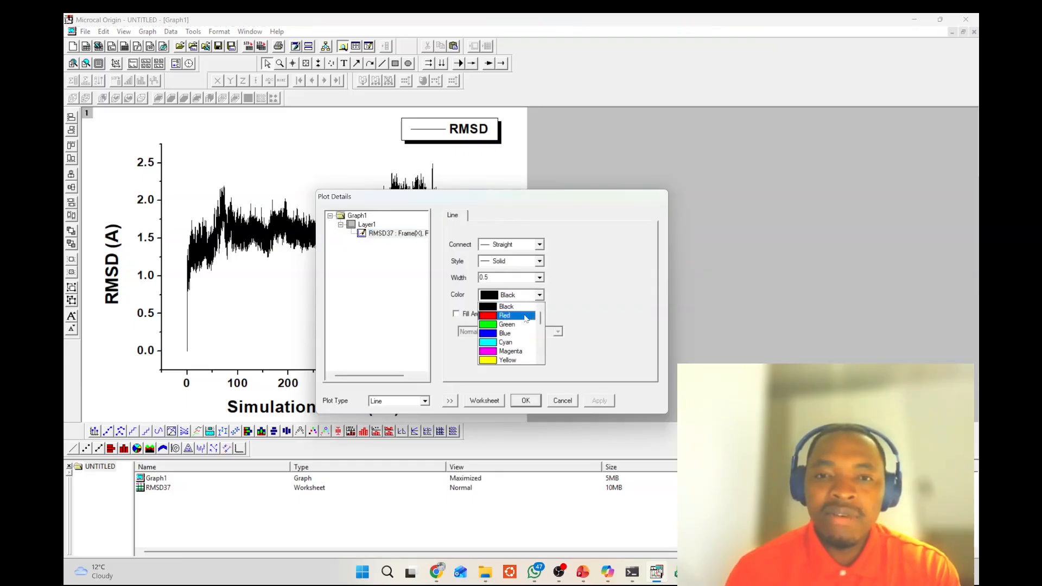
pyautogui.click(523, 351)
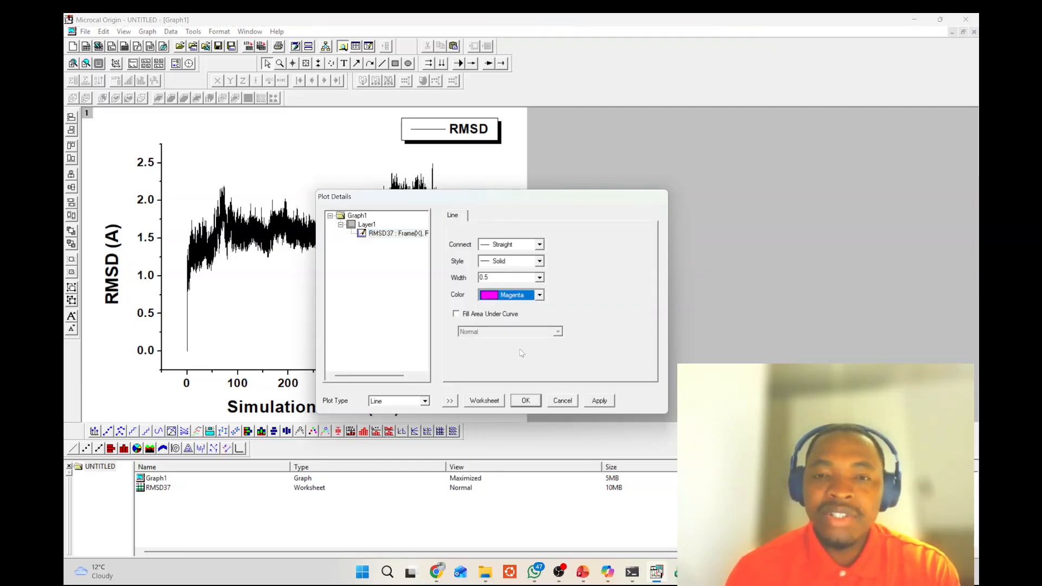
pyautogui.click(540, 279)
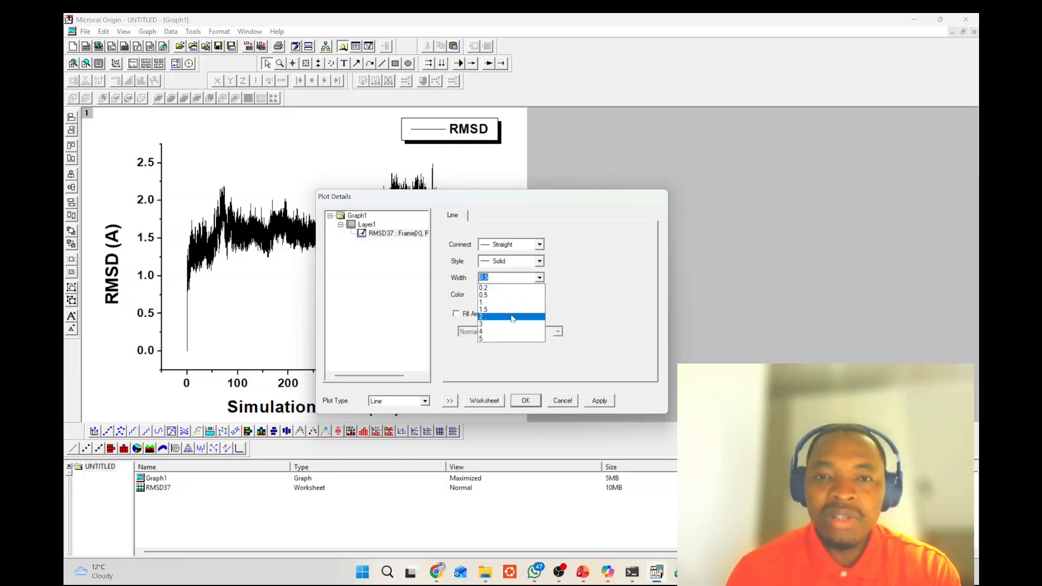
pyautogui.click(517, 320)
pyautogui.click(599, 401)
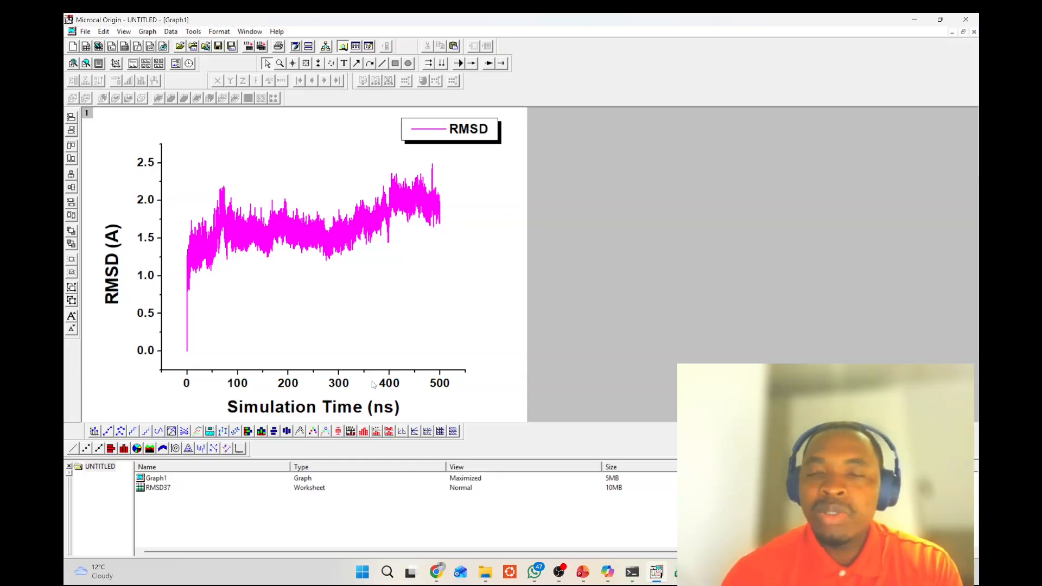
# - Start exporting the graph page and choose the Test folder inside the user's Downloads folder as the save location
pyautogui.rightClick(102, 345)
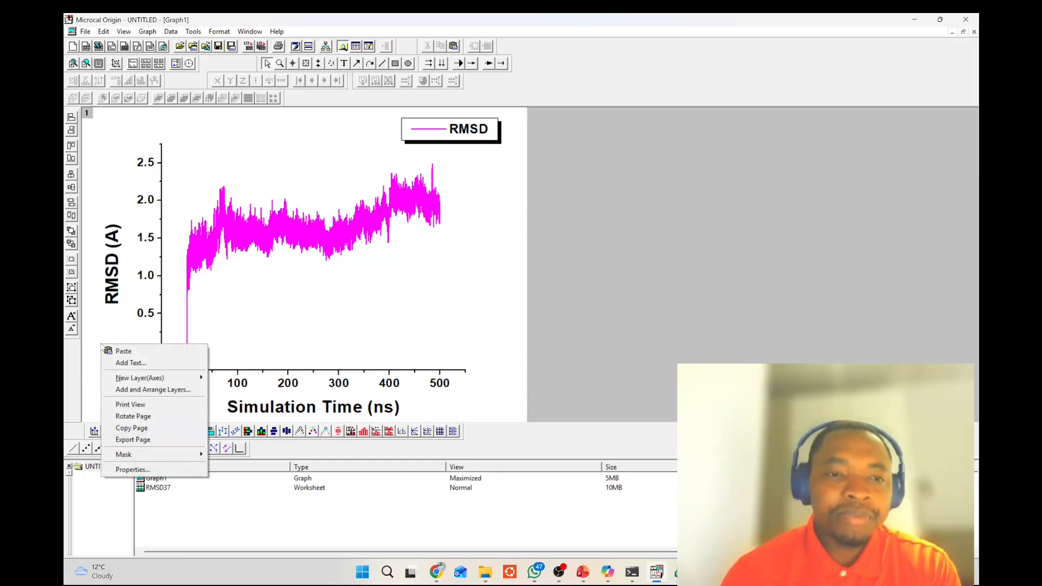
pyautogui.click(105, 331)
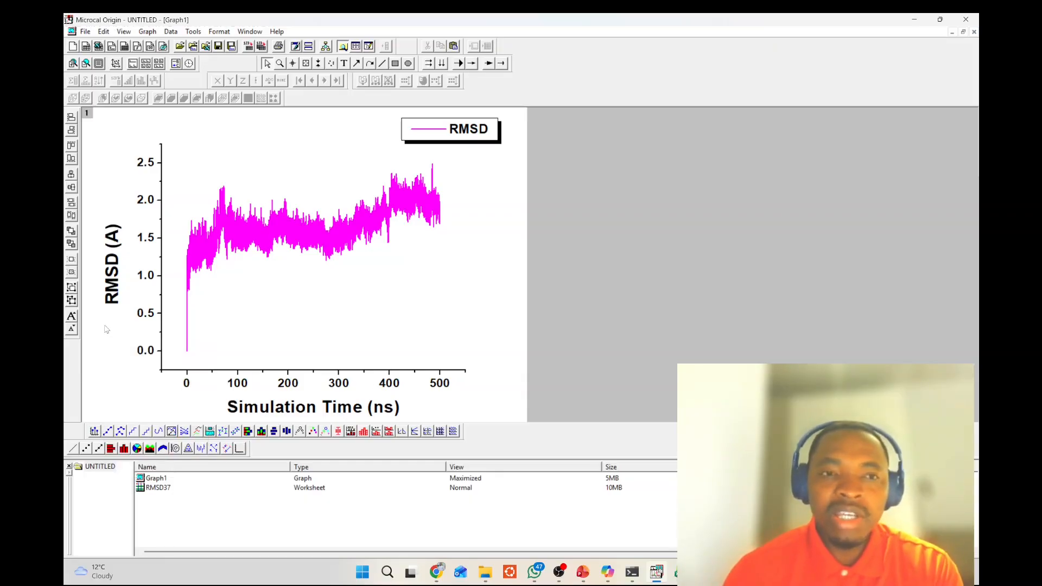
pyautogui.rightClick(101, 345)
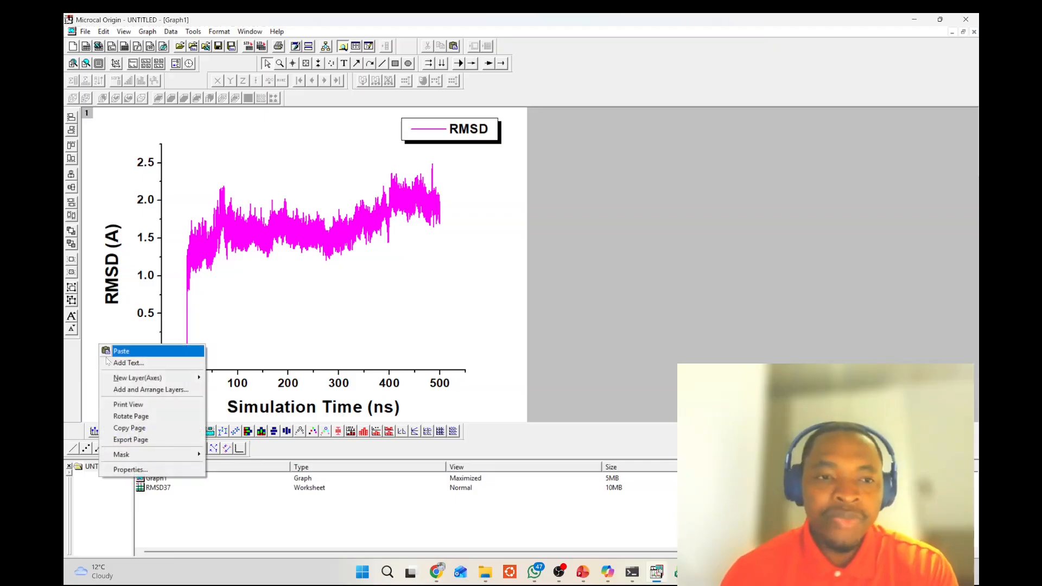
pyautogui.click(137, 440)
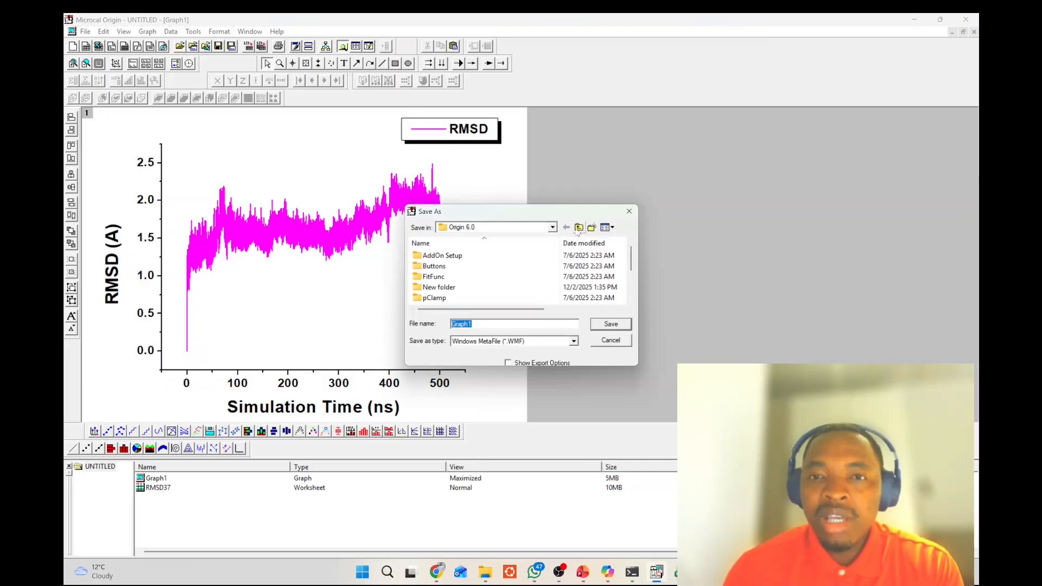
pyautogui.click(579, 228)
pyautogui.click(579, 228)
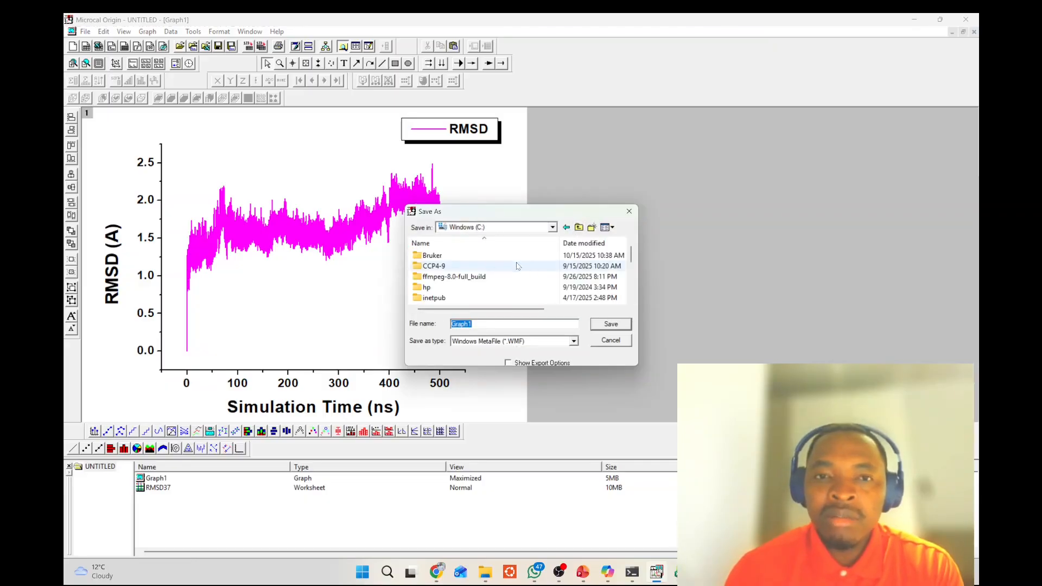
pyautogui.scroll(-5, 459, 274)
pyautogui.click(459, 270)
pyautogui.doubleClick(459, 270)
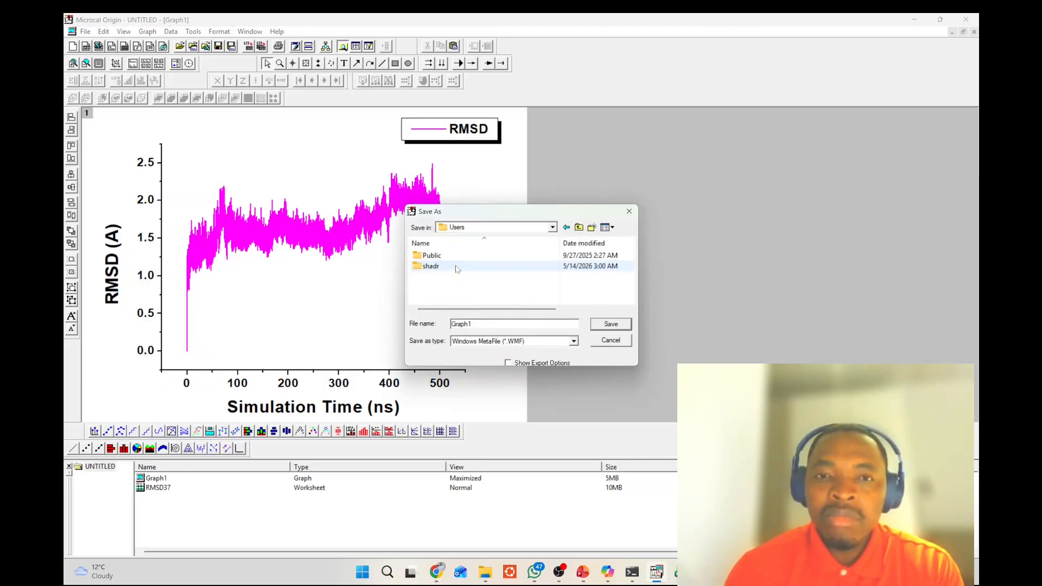
pyautogui.doubleClick(459, 268)
pyautogui.scroll(-6, 467, 270)
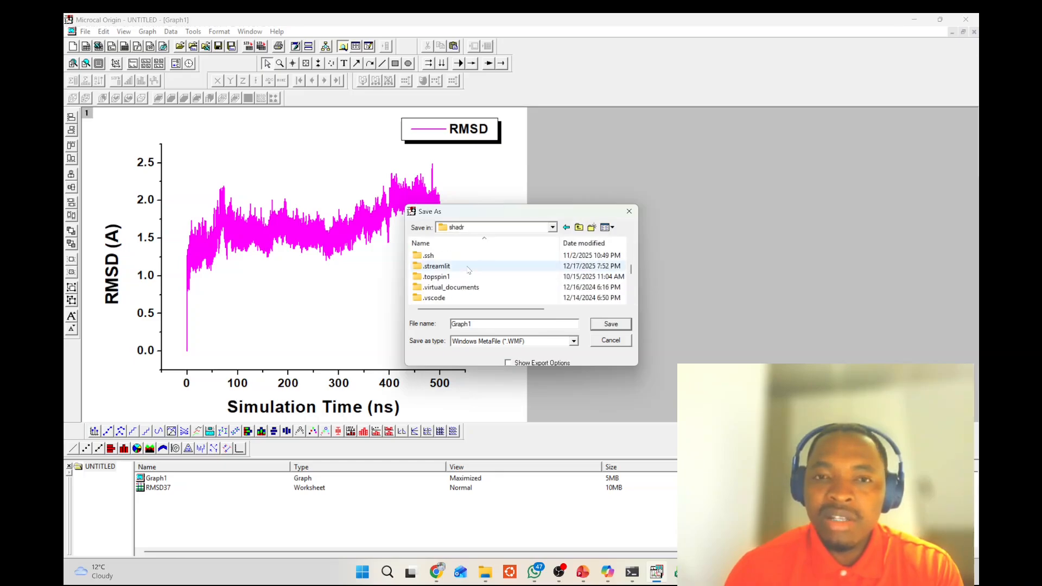
pyautogui.doubleClick(466, 259)
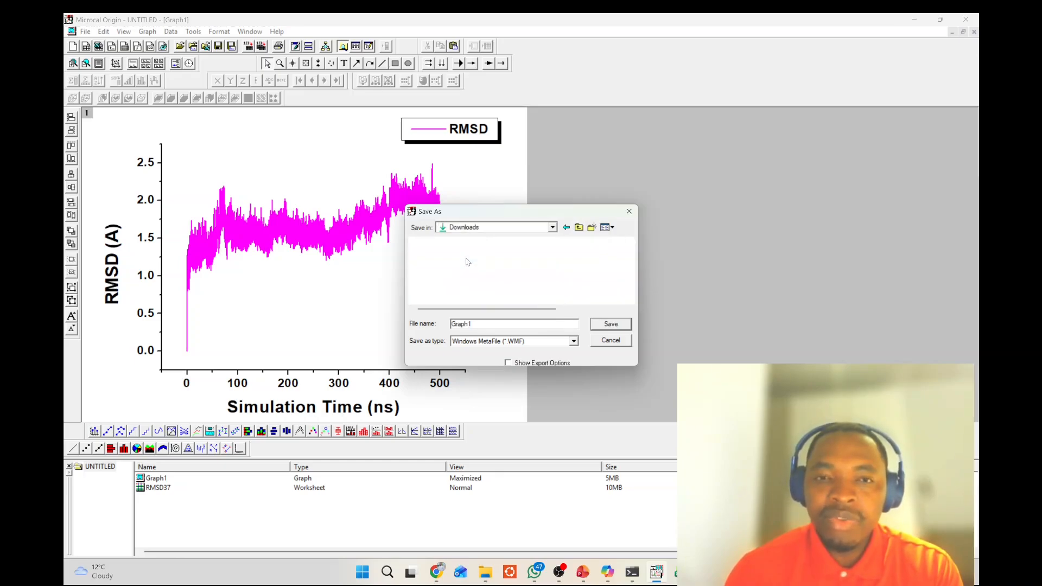
pyautogui.doubleClick(465, 268)
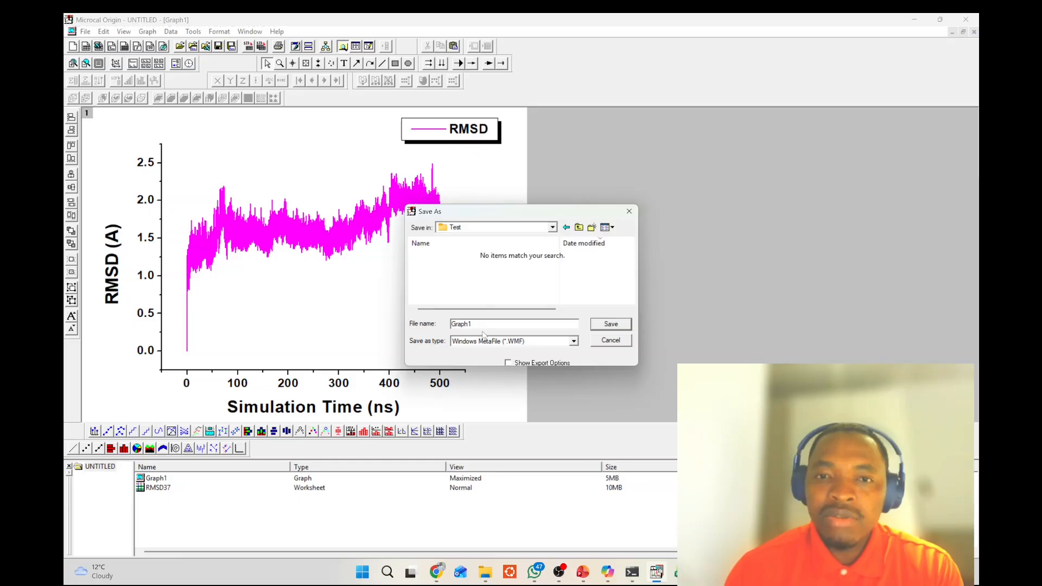
# - Export the graph as a Tag Image File (*.TIF) named plot1
pyautogui.click(573, 340)
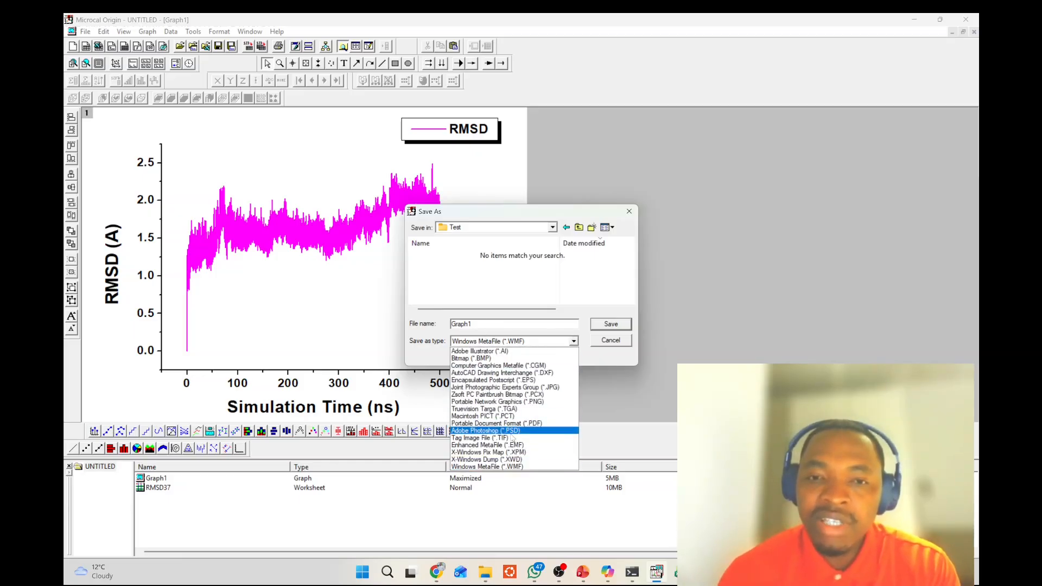
pyautogui.click(513, 438)
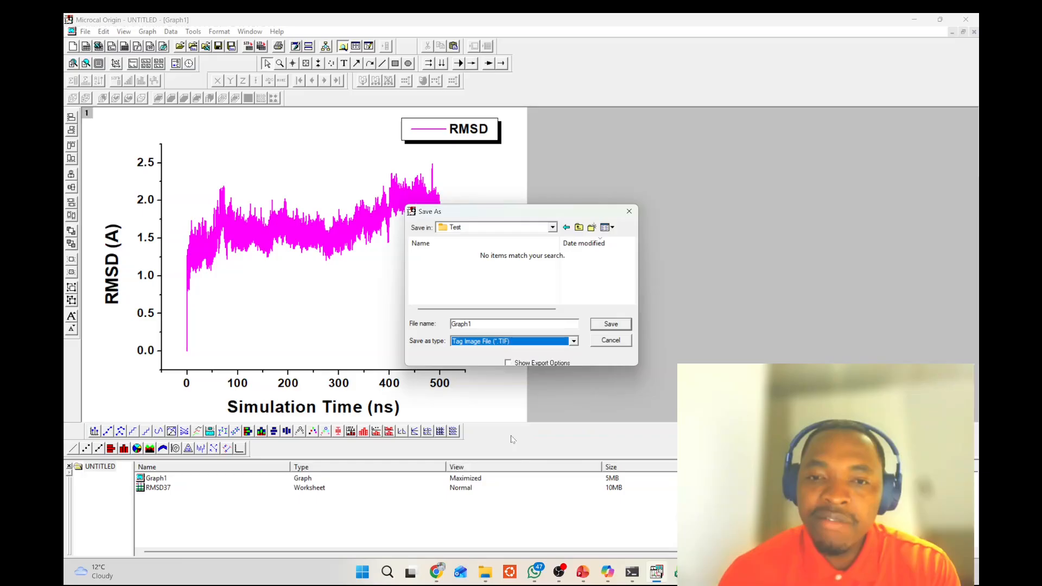
pyautogui.click(500, 325)
pyautogui.press('BackSpace')
pyautogui.press('BackSpace')
pyautogui.press('BackSpace')
pyautogui.press('BackSpace')
pyautogui.press('BackSpace')
pyautogui.press('BackSpace')
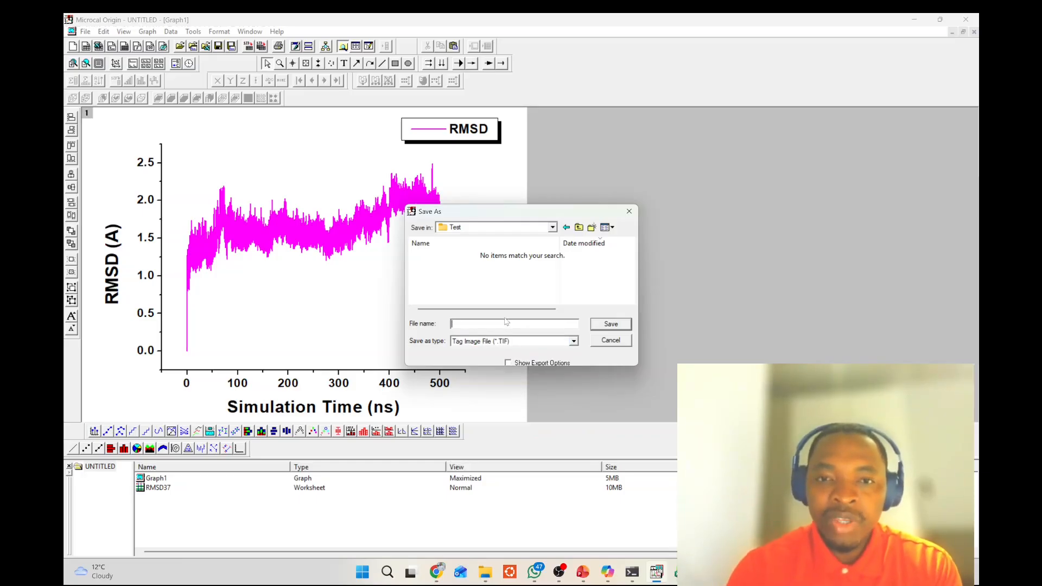
pyautogui.write('plot1')
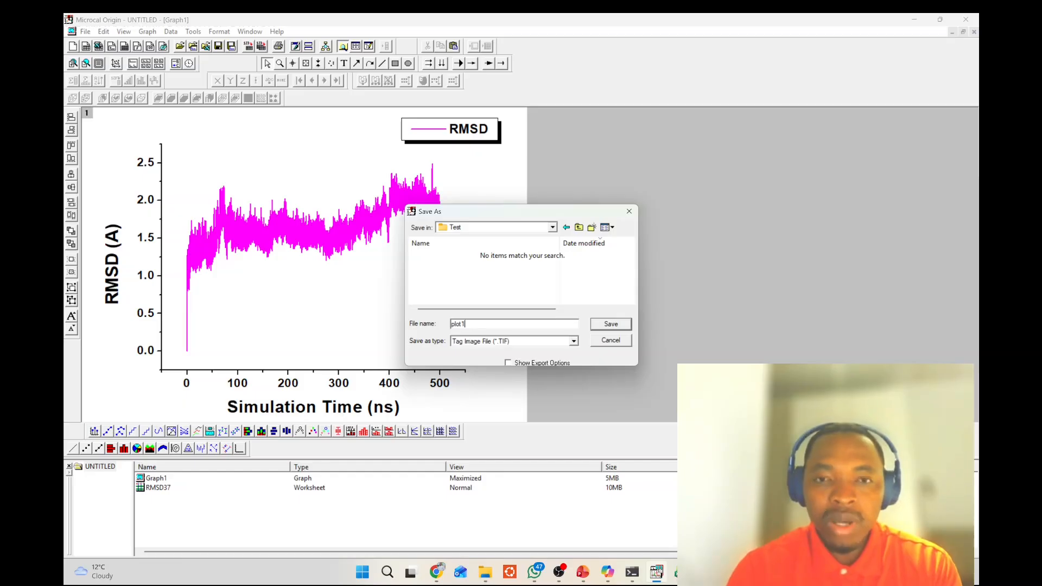
pyautogui.press('Return')
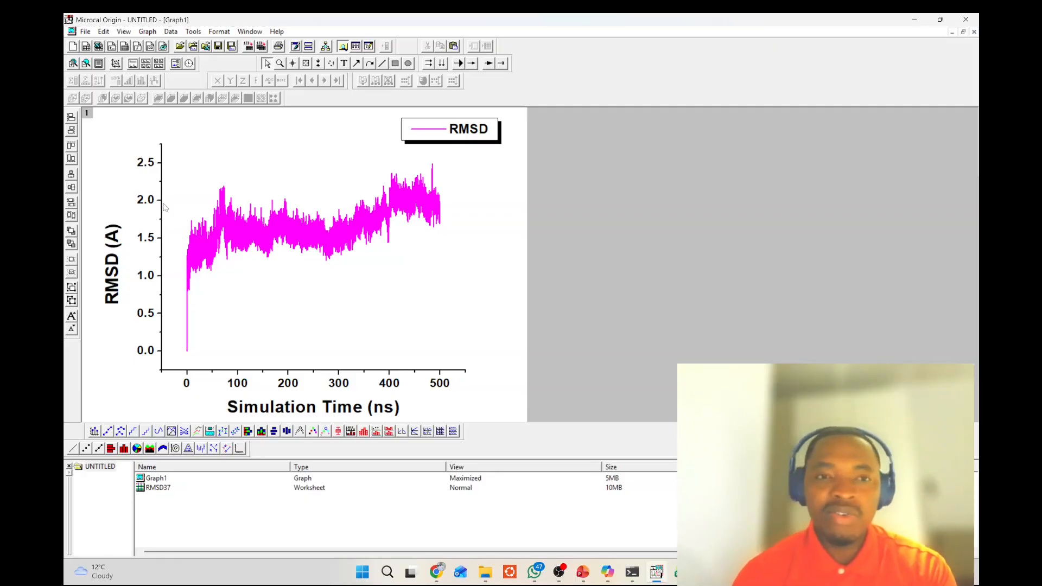
# - Set the graph page dimensions to 33 inches wide and 11 inches high
pyautogui.rightClick(108, 362)
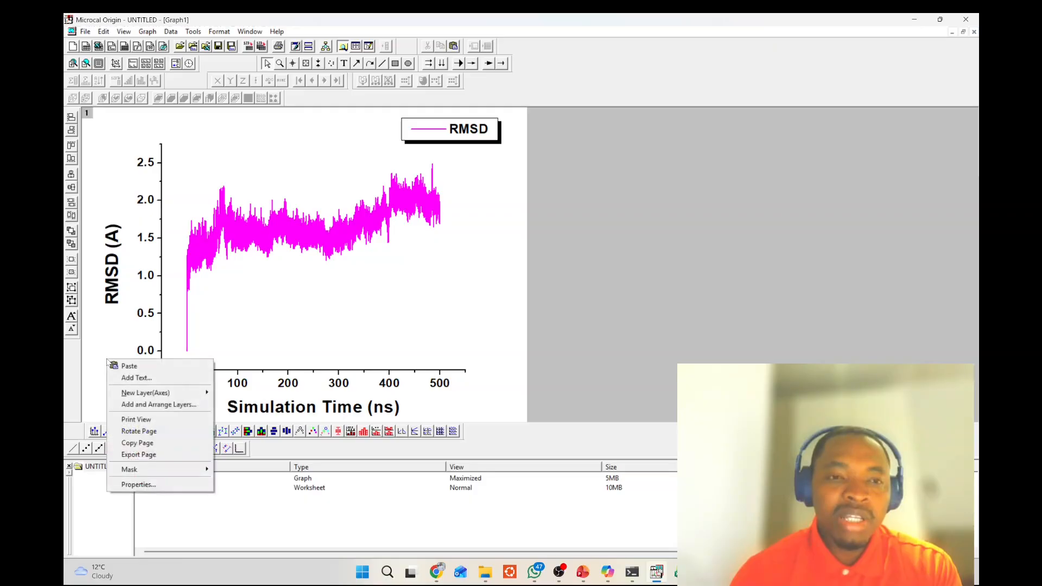
pyautogui.click(139, 485)
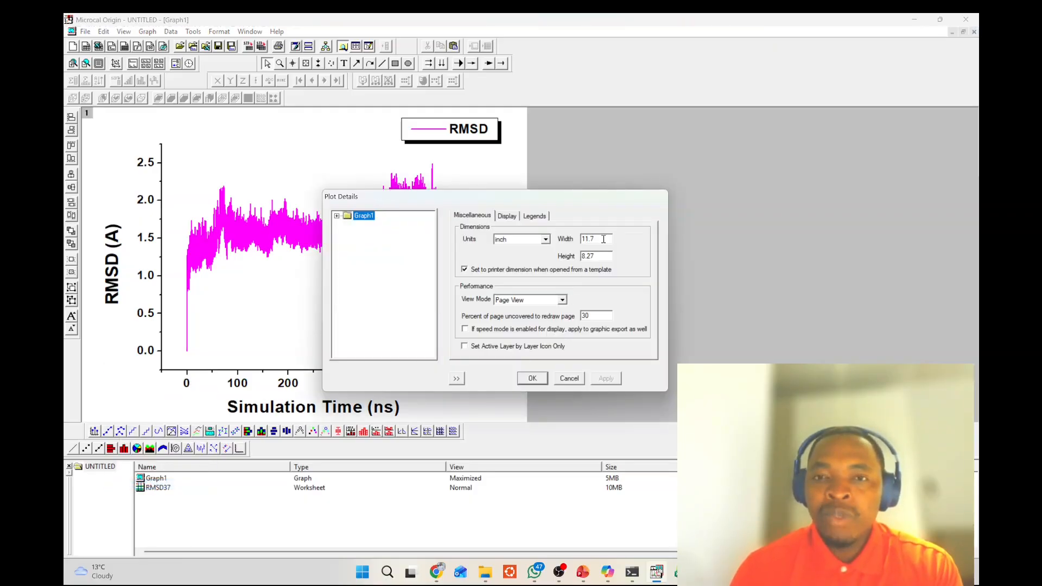
pyautogui.moveTo(604, 240); pyautogui.dragTo(562, 258)
pyautogui.write('33')
pyautogui.write('11')
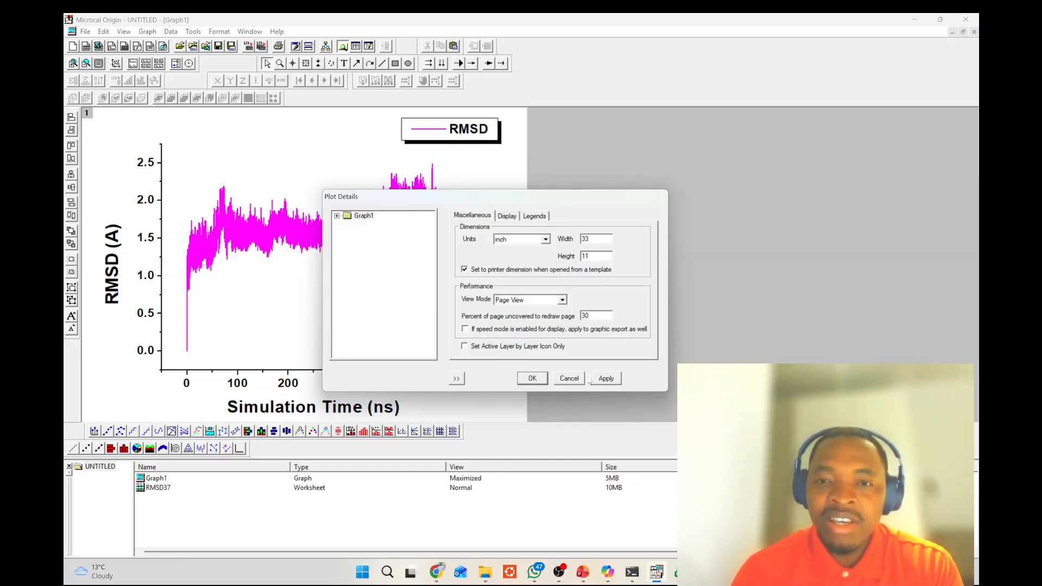
pyautogui.click(532, 379)
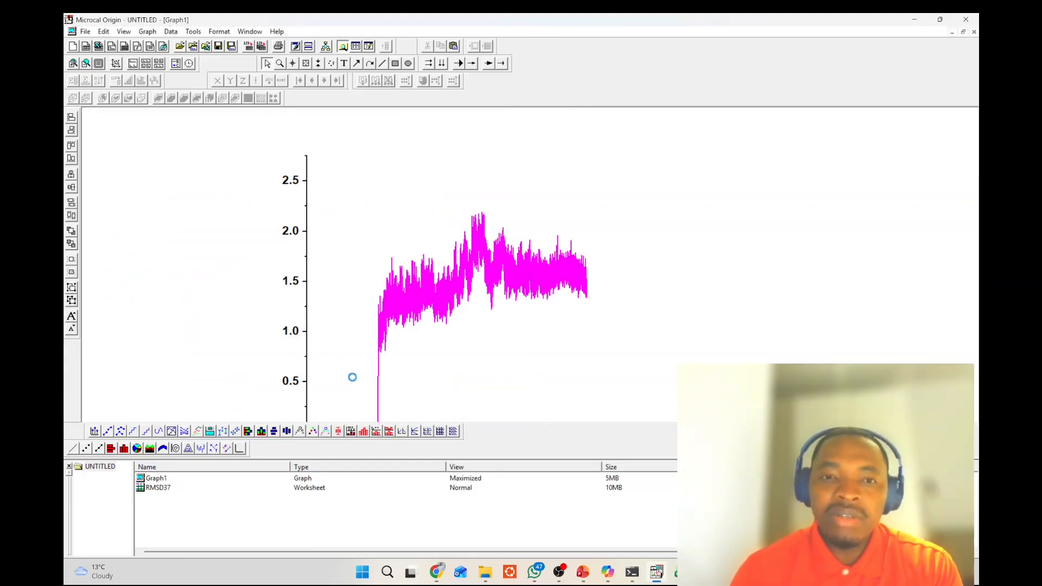
# - Reduce the graph page's height to 8 inches in the page properties
pyautogui.rightClick(143, 299)
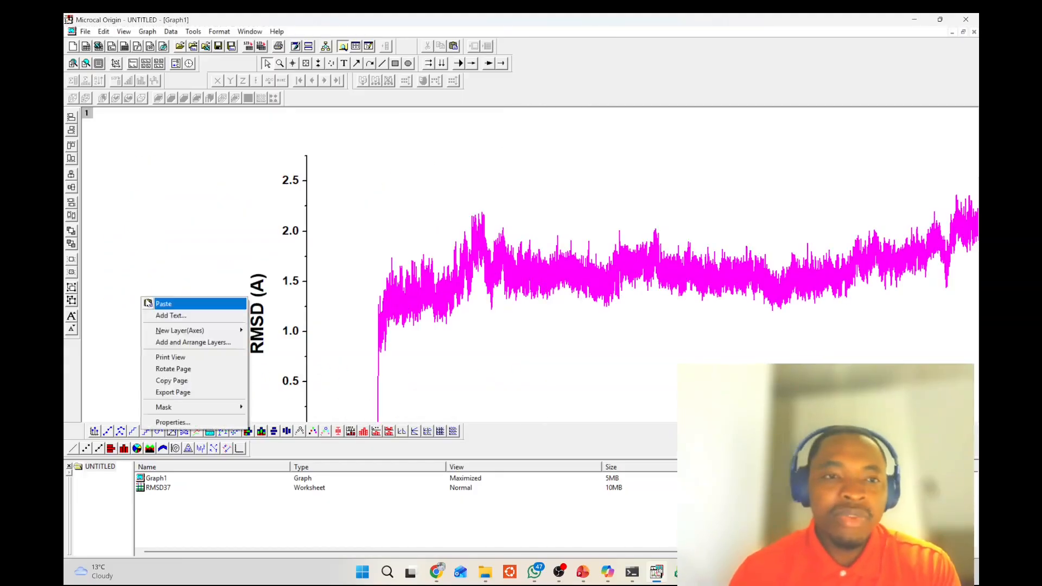
pyautogui.click(151, 303)
pyautogui.rightClick(112, 278)
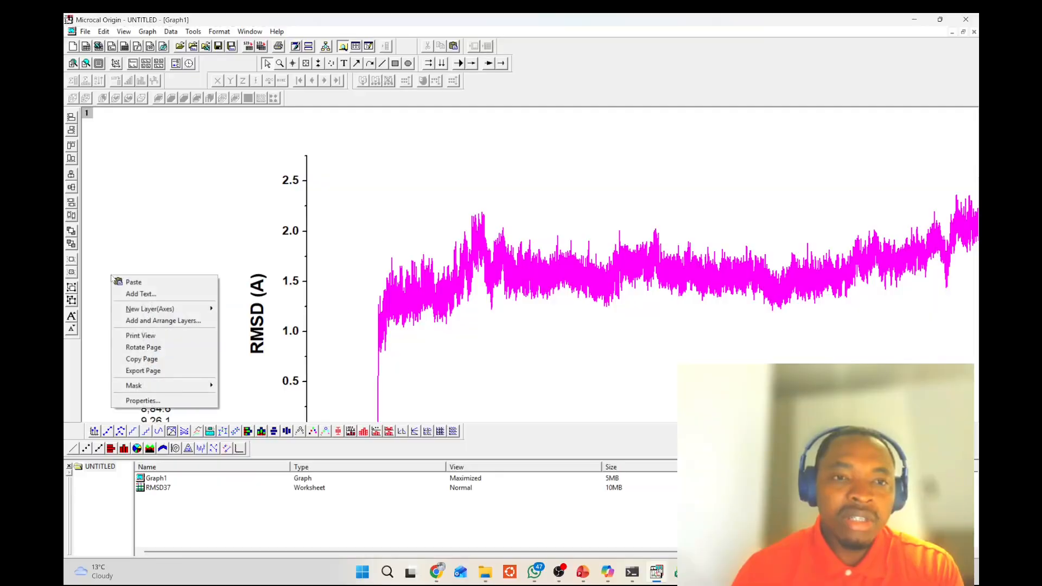
pyautogui.click(154, 403)
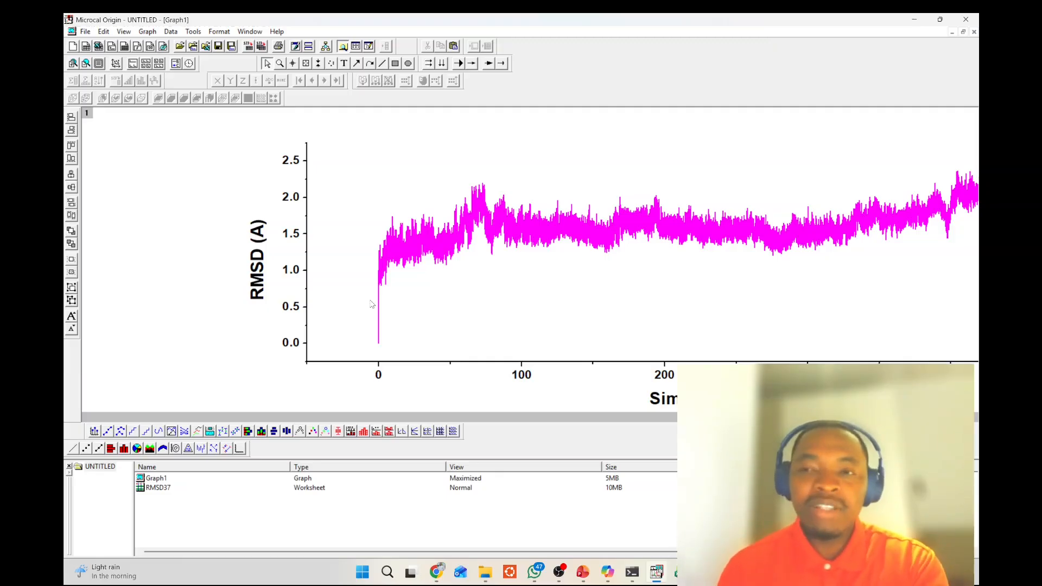
# - Set the graph page's width to 28 inches in the page properties
pyautogui.rightClick(138, 208)
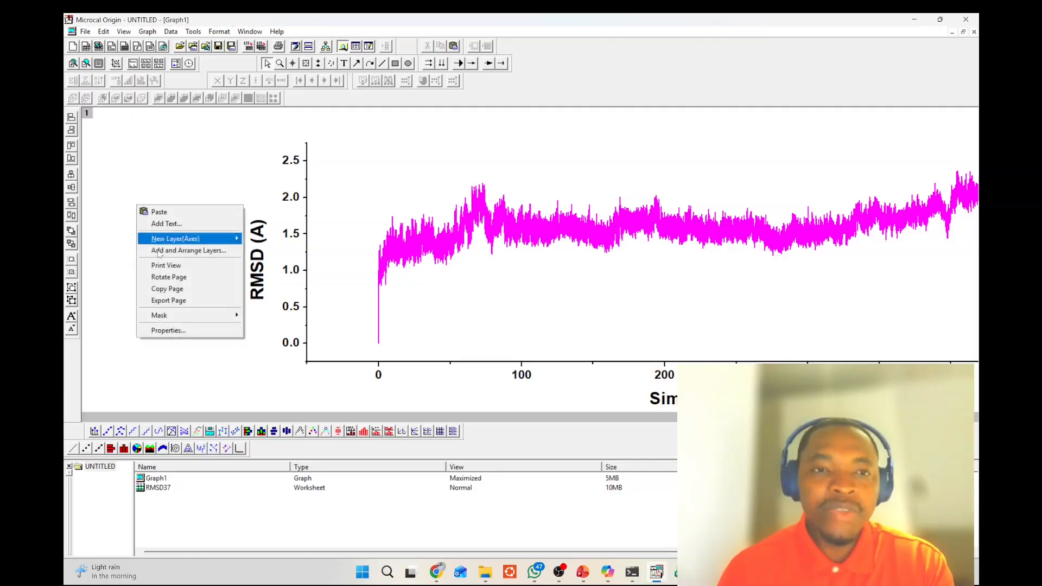
pyautogui.click(168, 331)
pyautogui.doubleClick(604, 239)
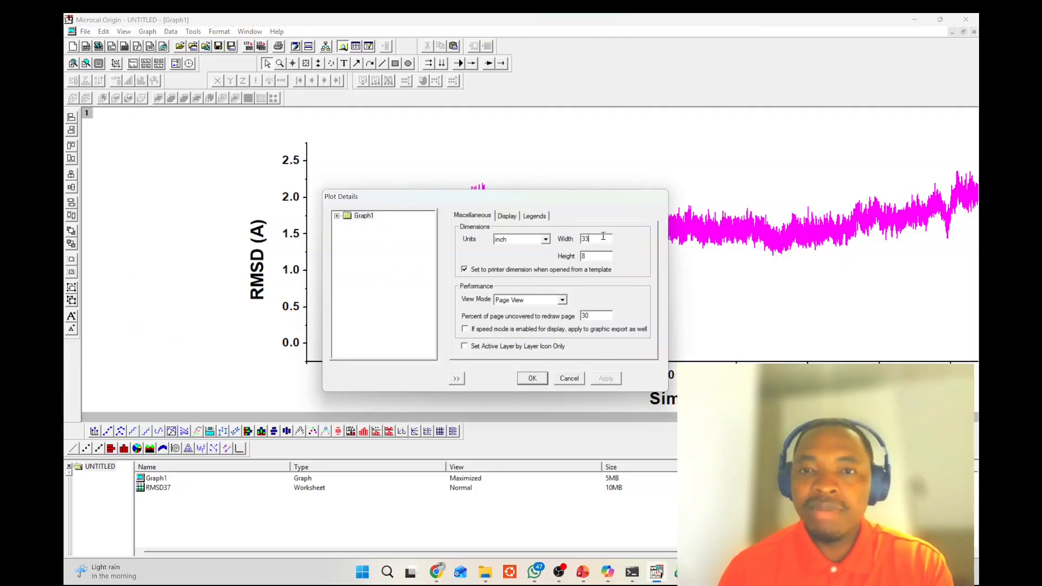
pyautogui.write('28')
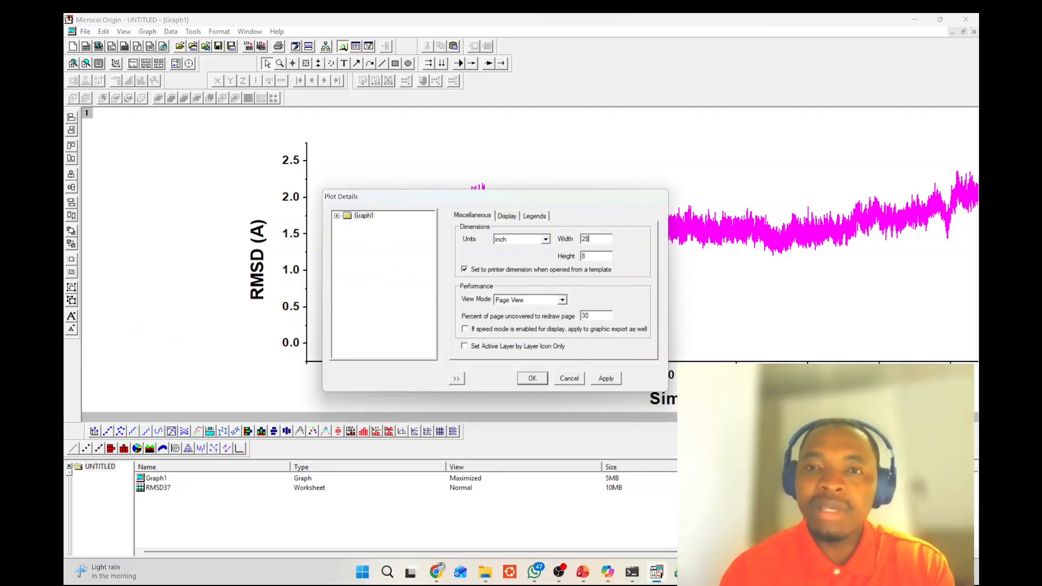
pyautogui.click(534, 378)
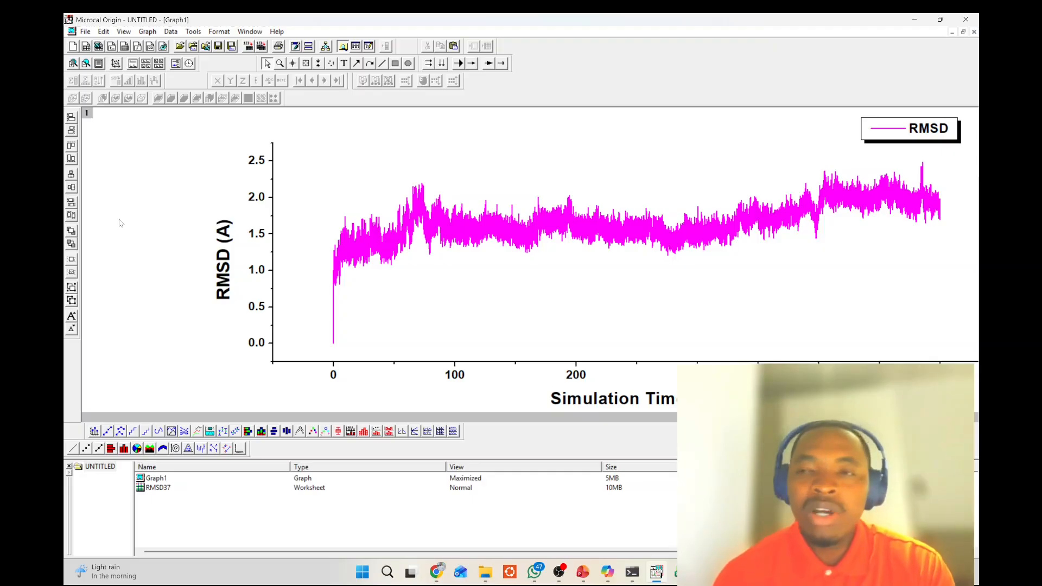
# - Export the graph page as a Tag Image File (*.TIF) named plot2 with Show Export Options enabled
pyautogui.rightClick(161, 209)
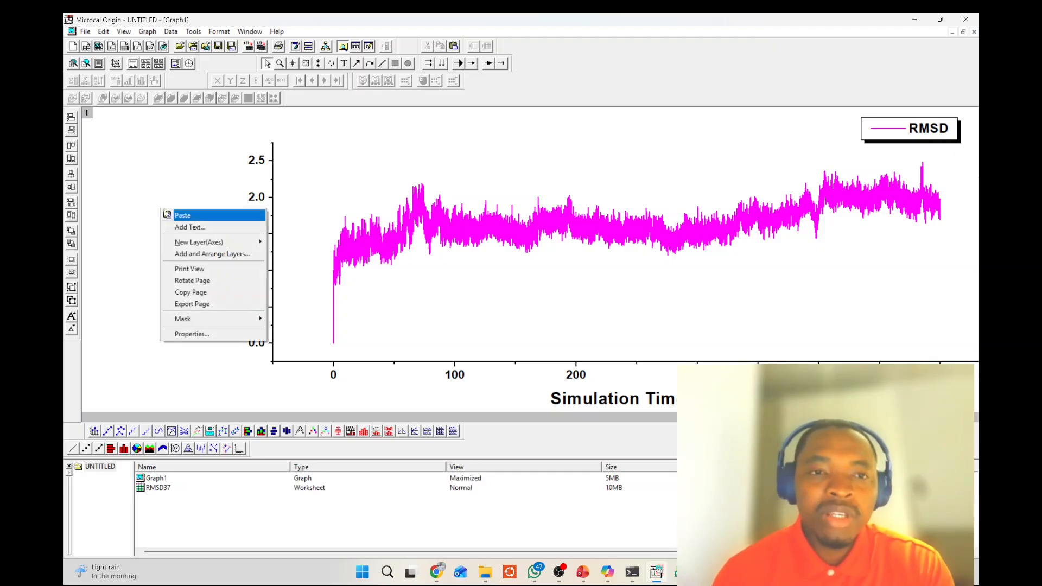
pyautogui.click(200, 304)
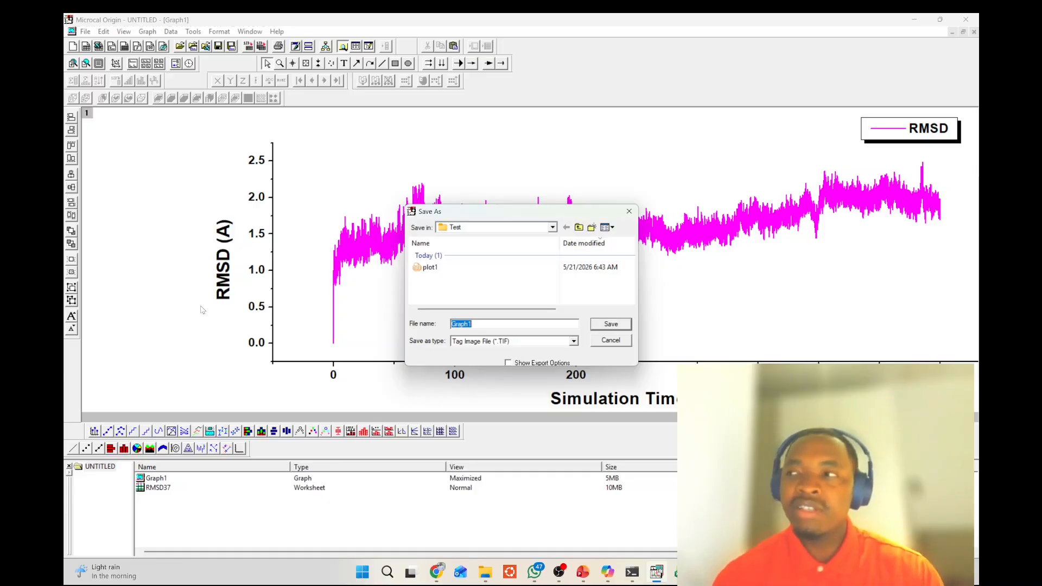
pyautogui.click(509, 363)
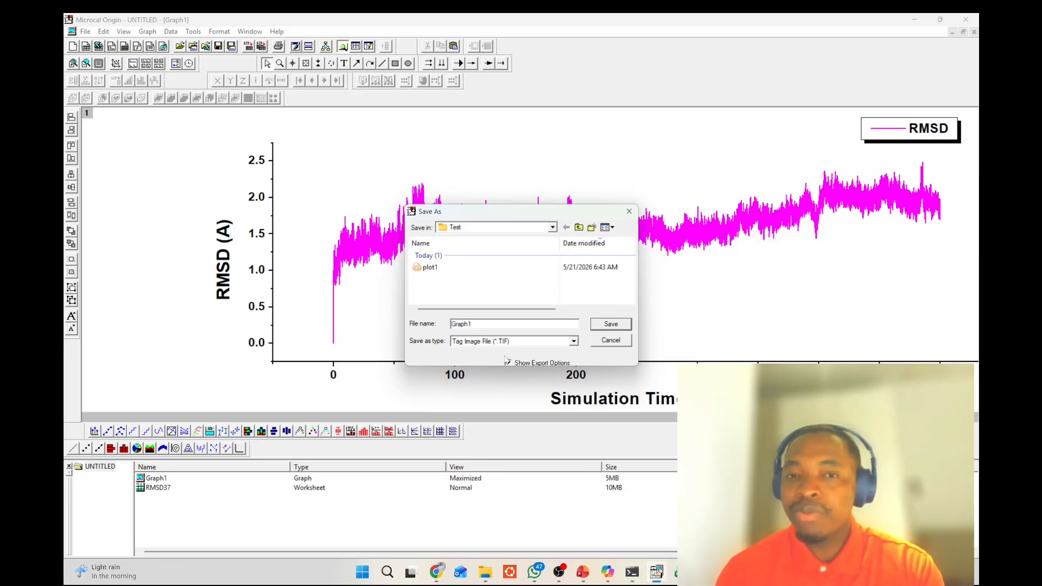
pyautogui.click(482, 323)
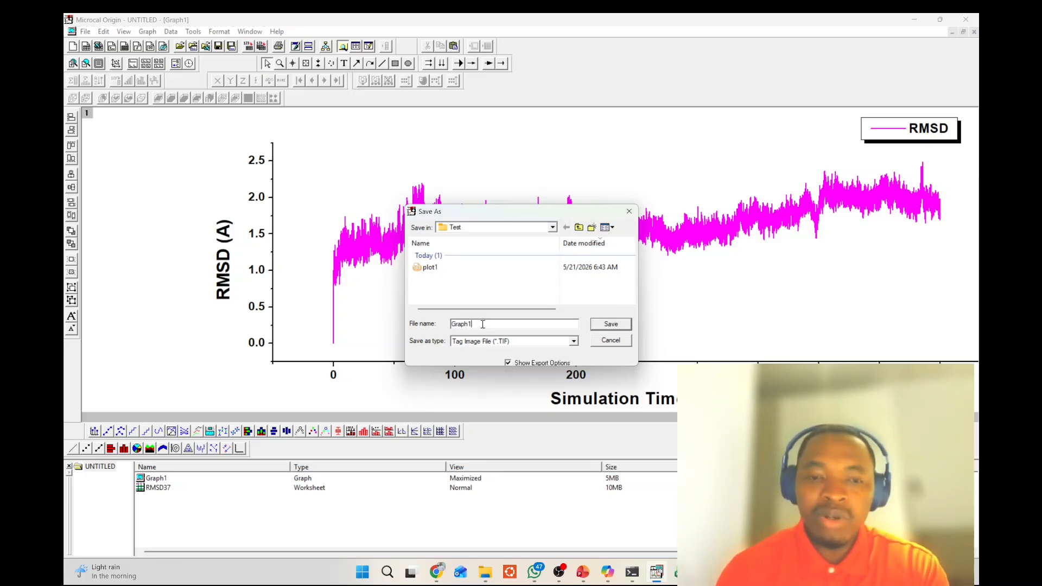
pyautogui.write('p')
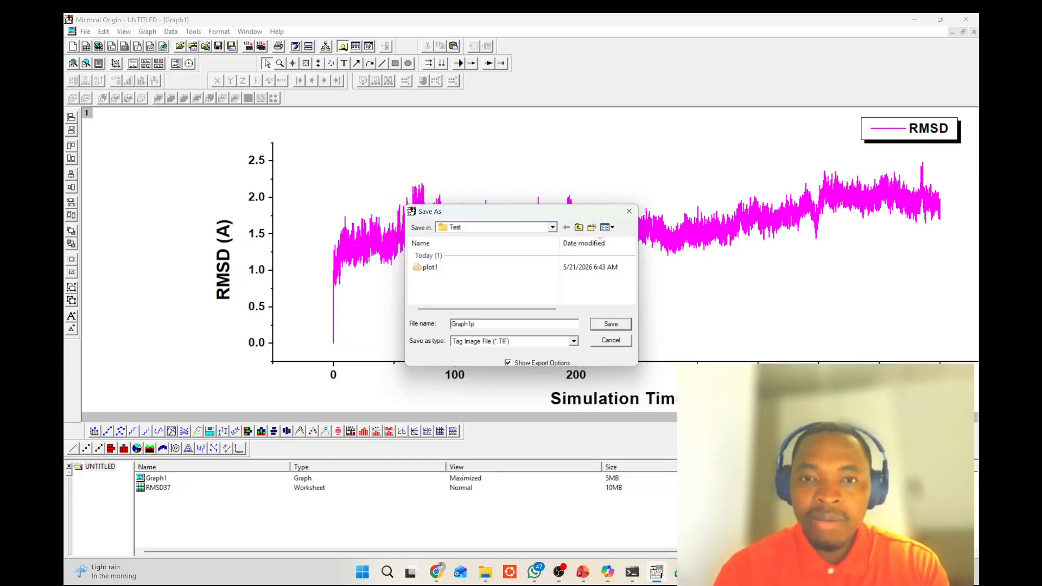
pyautogui.press('BackSpace')
pyautogui.press('BackSpace')
pyautogui.press('BackSpace')
pyautogui.press('BackSpace')
pyautogui.press('BackSpace')
pyautogui.press('BackSpace')
pyautogui.press('BackSpace')
pyautogui.write('plot')
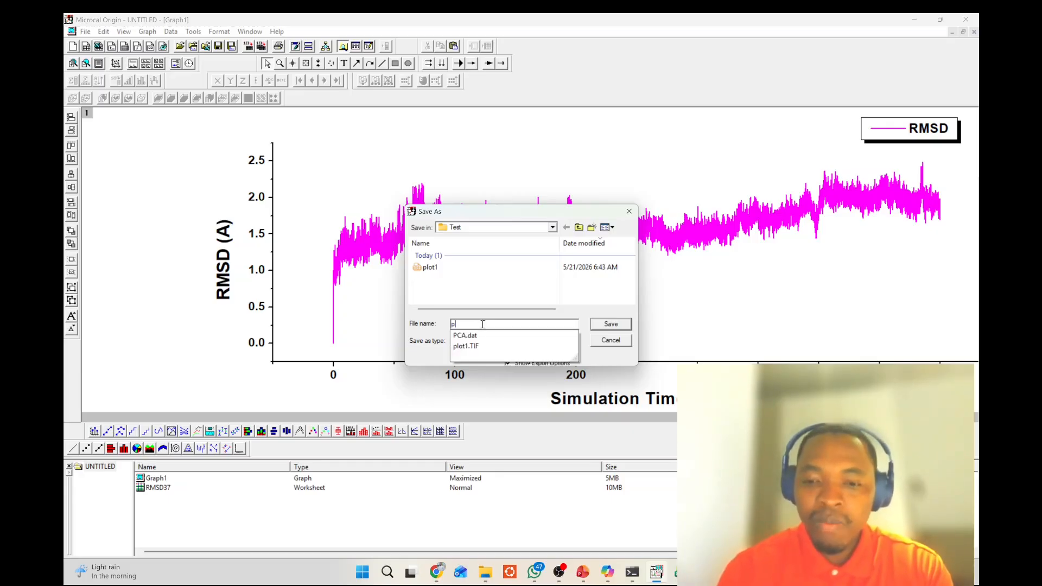
pyautogui.write('2')
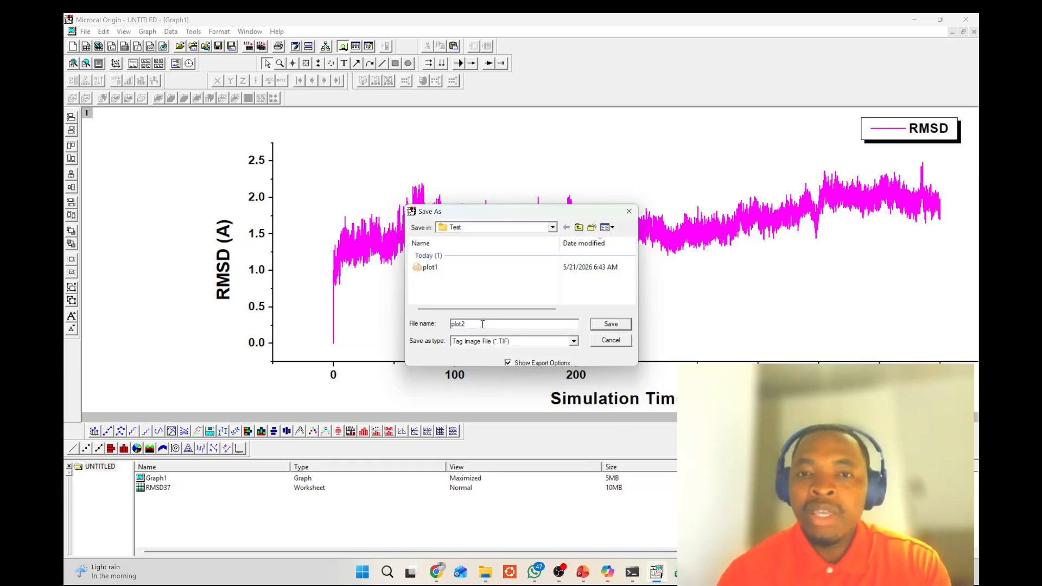
pyautogui.click(609, 325)
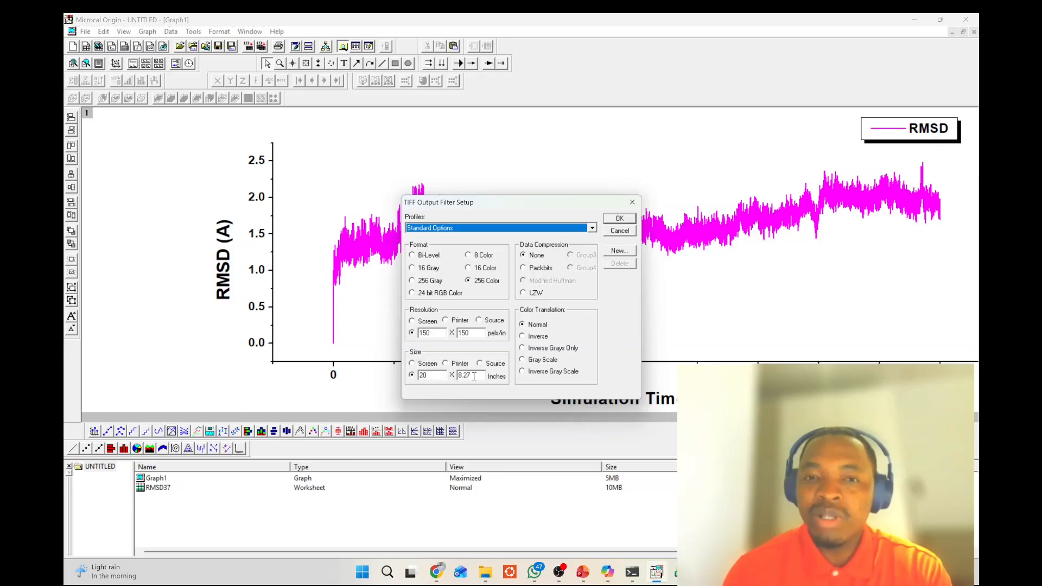
# - Set the TIFF output size to 28 by 8 inches and complete the export
pyautogui.moveTo(476, 375); pyautogui.dragTo(459, 375)
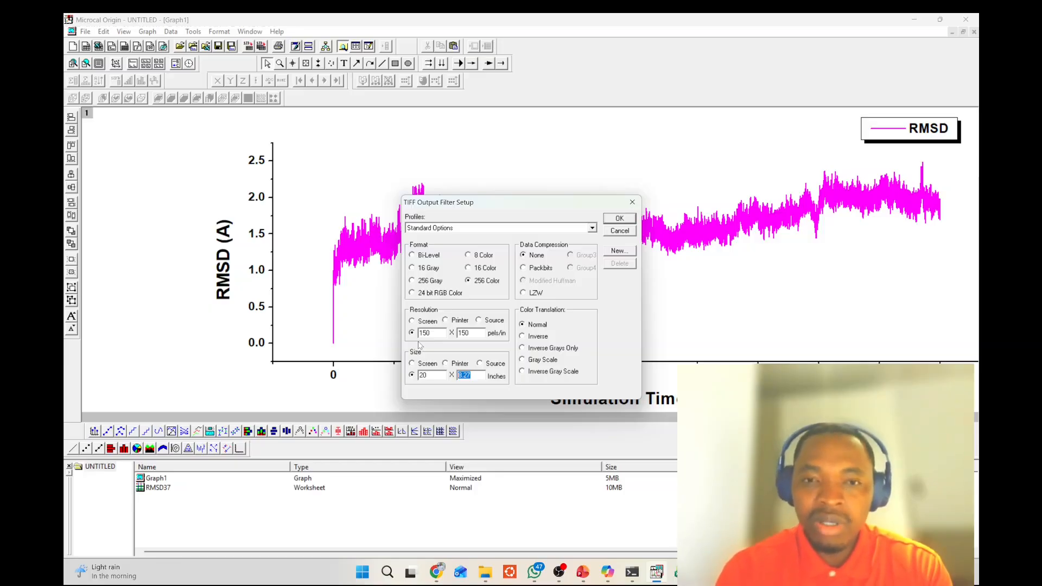
pyautogui.write('8')
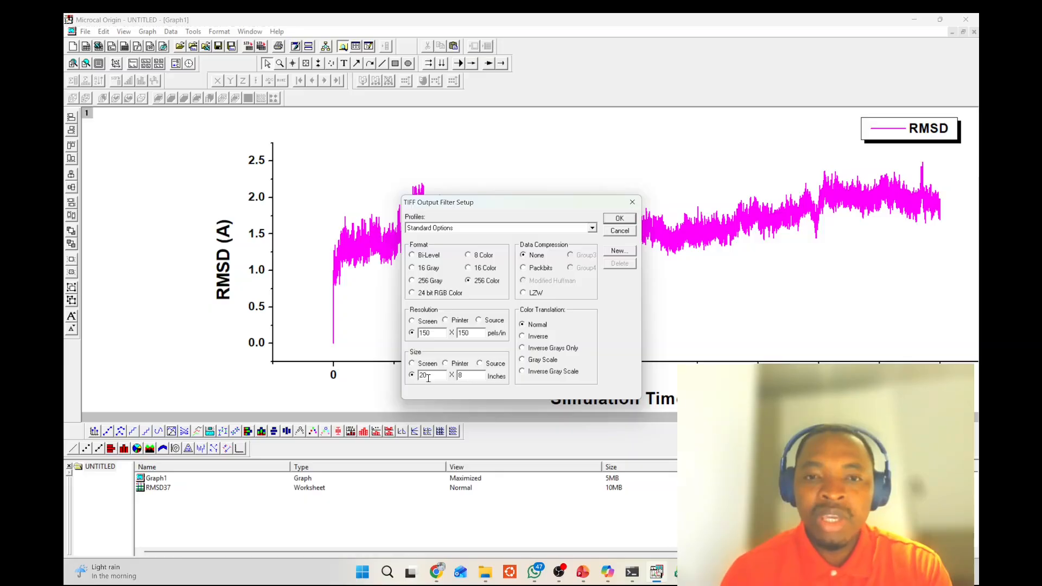
pyautogui.doubleClick(428, 378)
pyautogui.write('2')
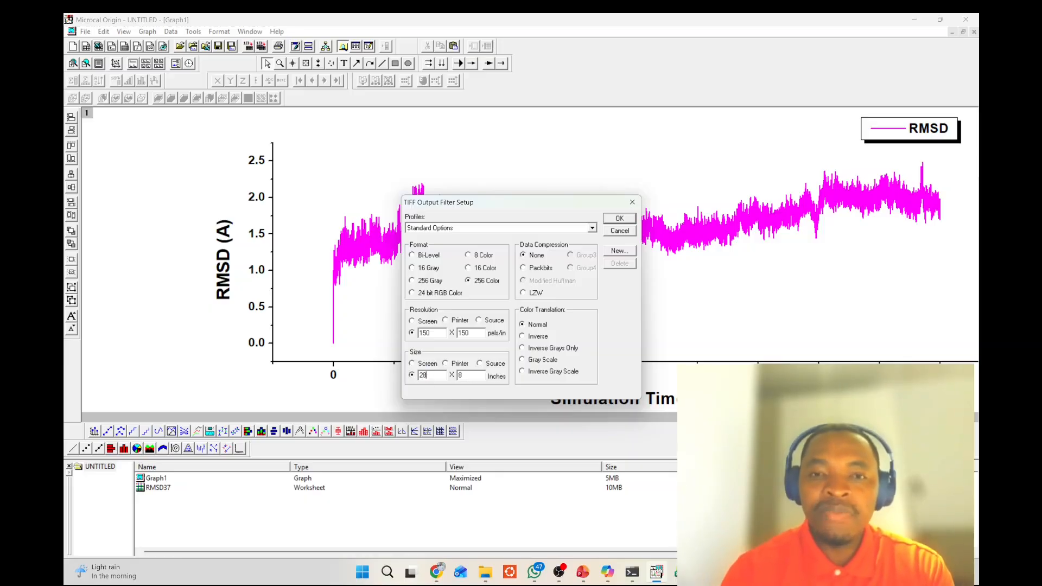
pyautogui.write('8')
pyautogui.click(624, 219)
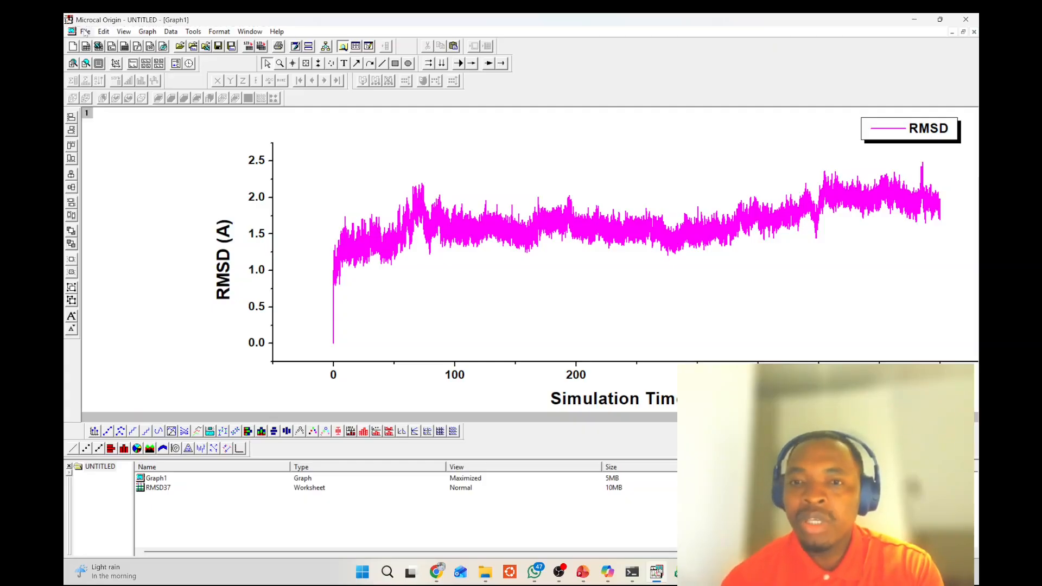
# - Create a new worksheet and open the multiple ASCII file import for it
pyautogui.click(86, 32)
pyautogui.click(103, 51)
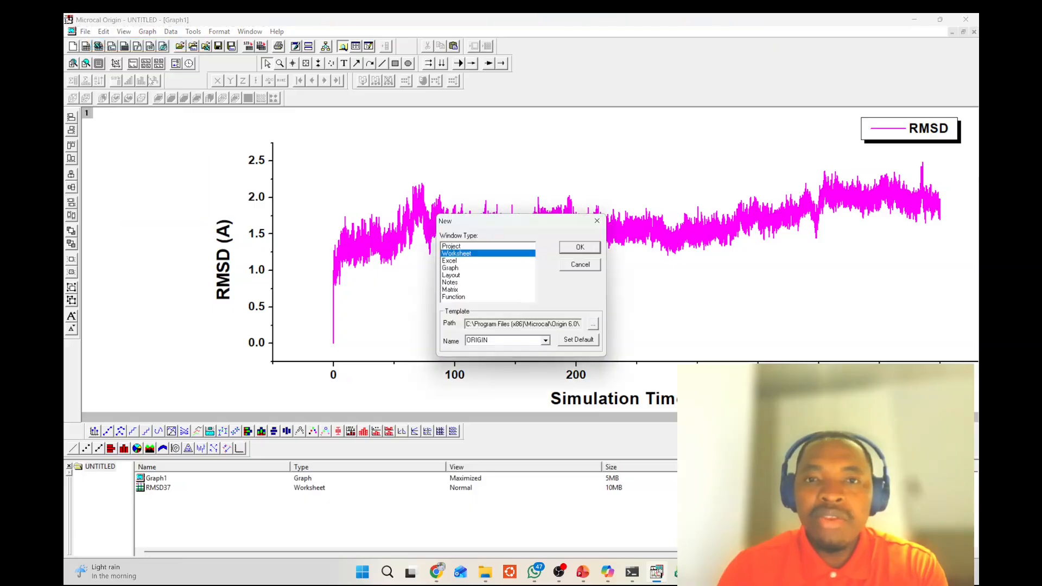
pyautogui.click(575, 252)
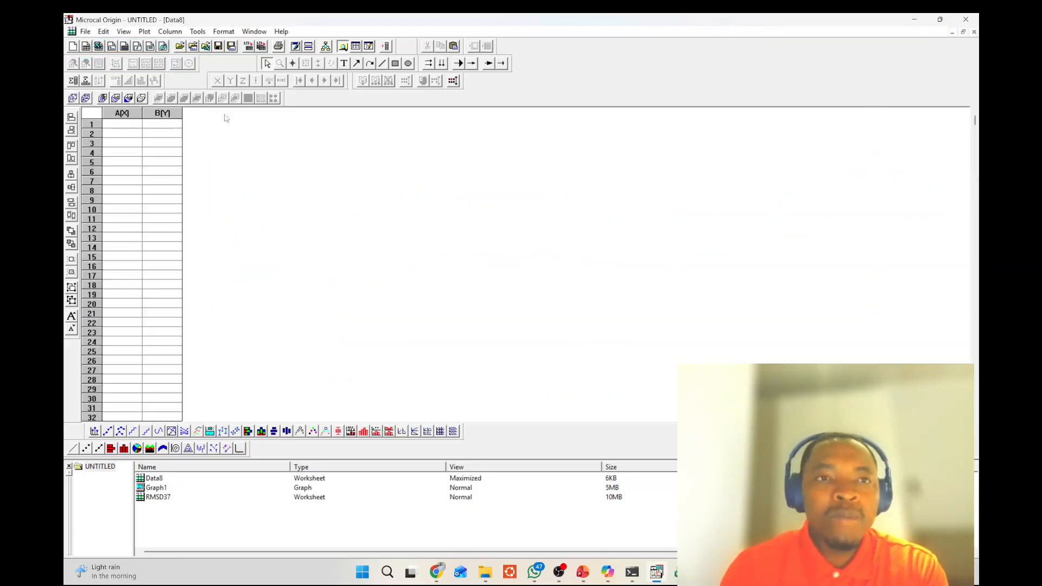
pyautogui.click(85, 32)
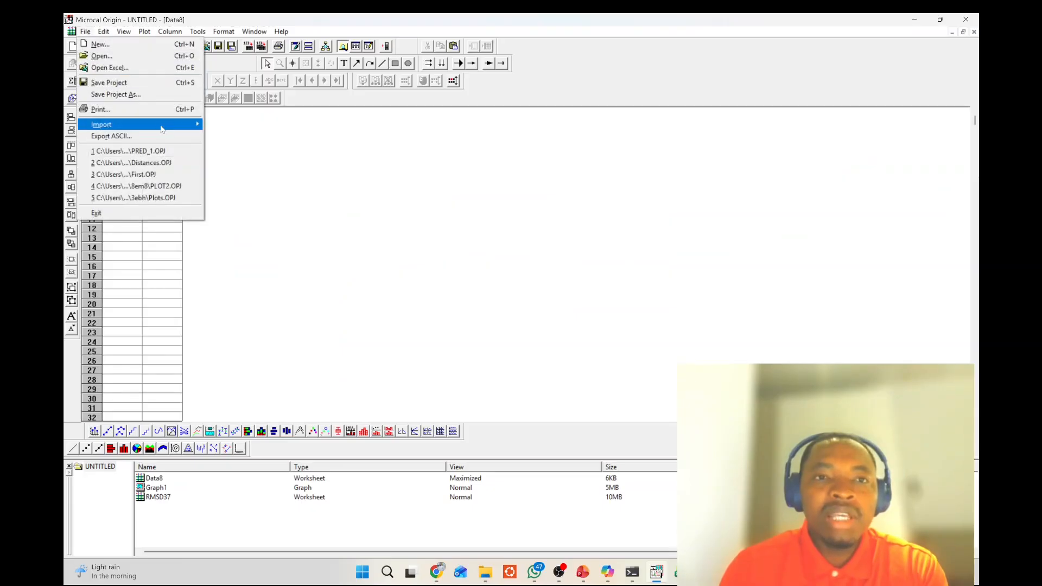
pyautogui.moveTo(109, 124)
pyautogui.click(227, 137)
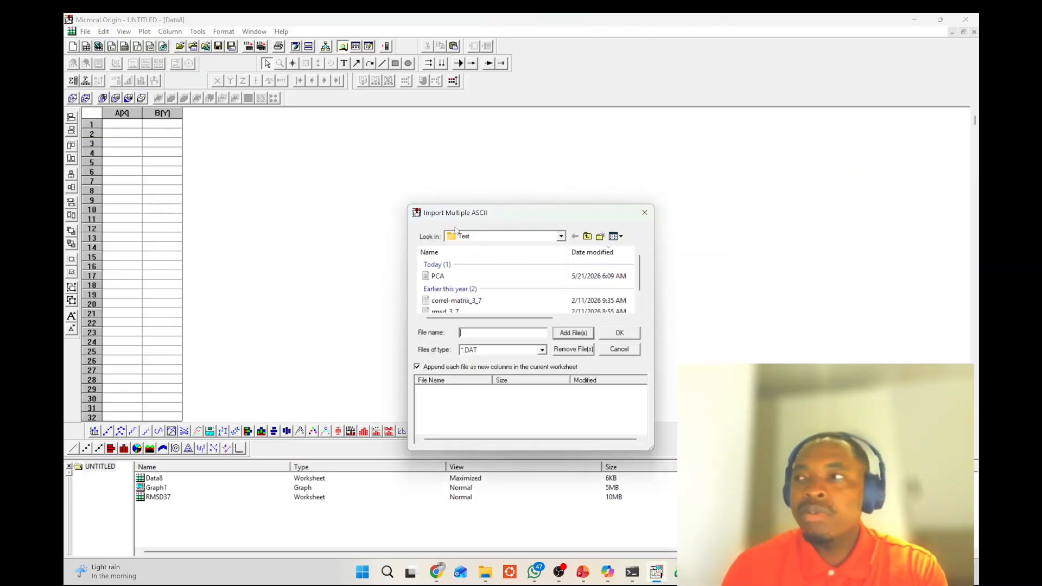
# - Search the Desktop, Documents, UGent cloud and Downloads folders for the location of the data files to import
pyautogui.click(587, 237)
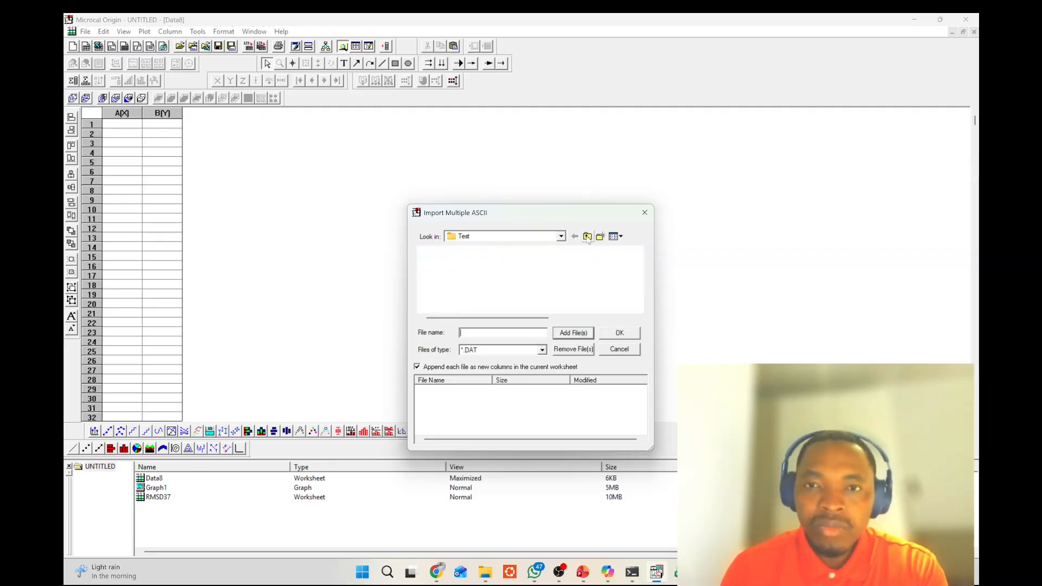
pyautogui.click(587, 237)
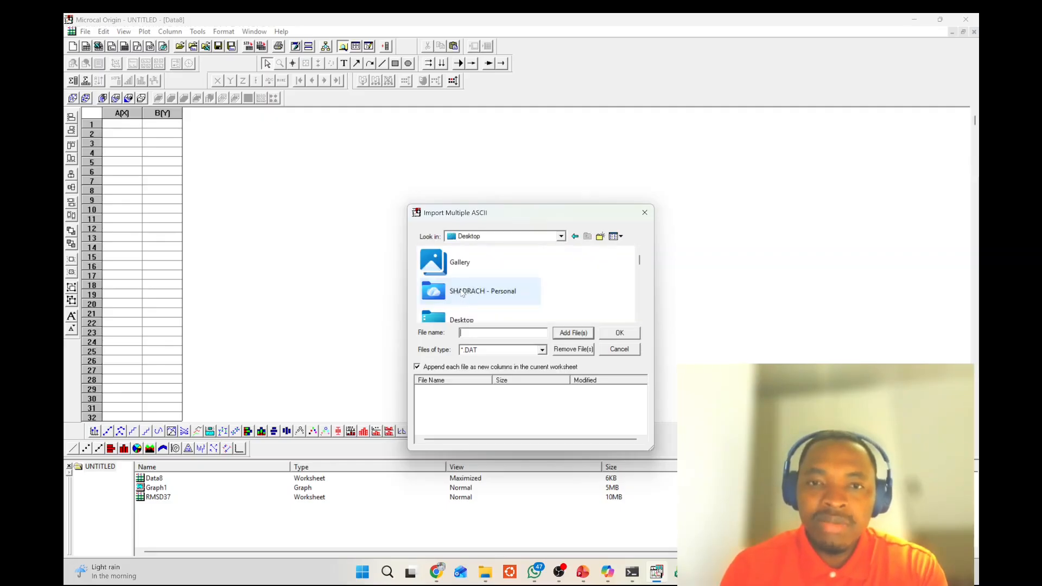
pyautogui.scroll(-3, 464, 288)
pyautogui.scroll(-4, 470, 266)
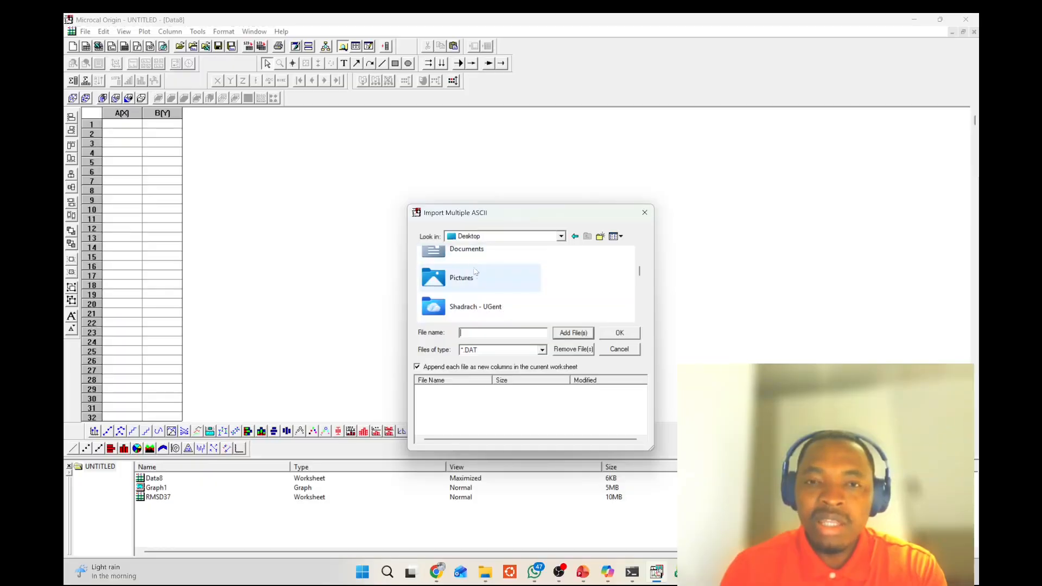
pyautogui.scroll(4, 476, 273)
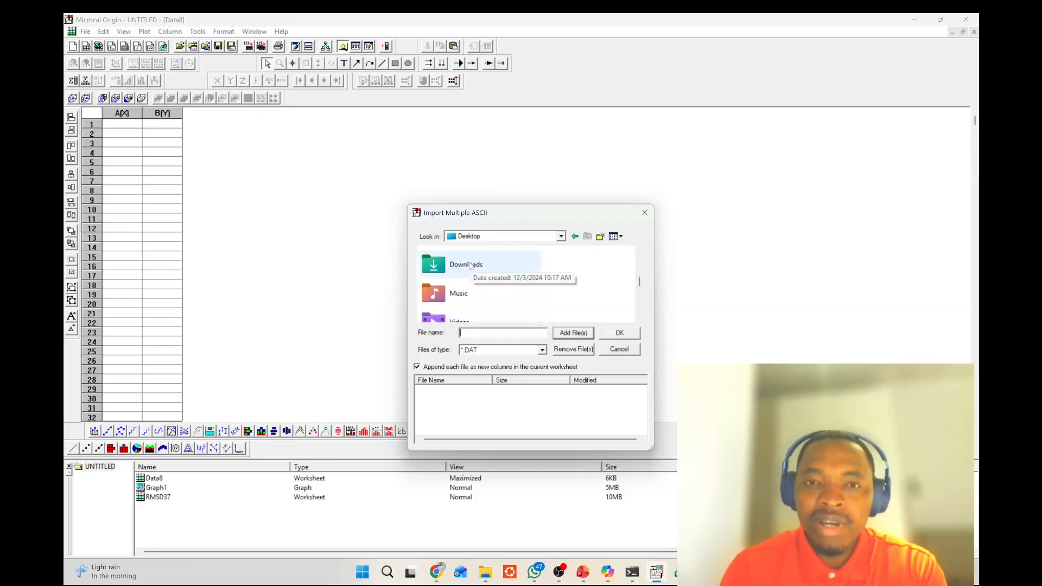
pyautogui.scroll(3, 470, 263)
pyautogui.doubleClick(465, 253)
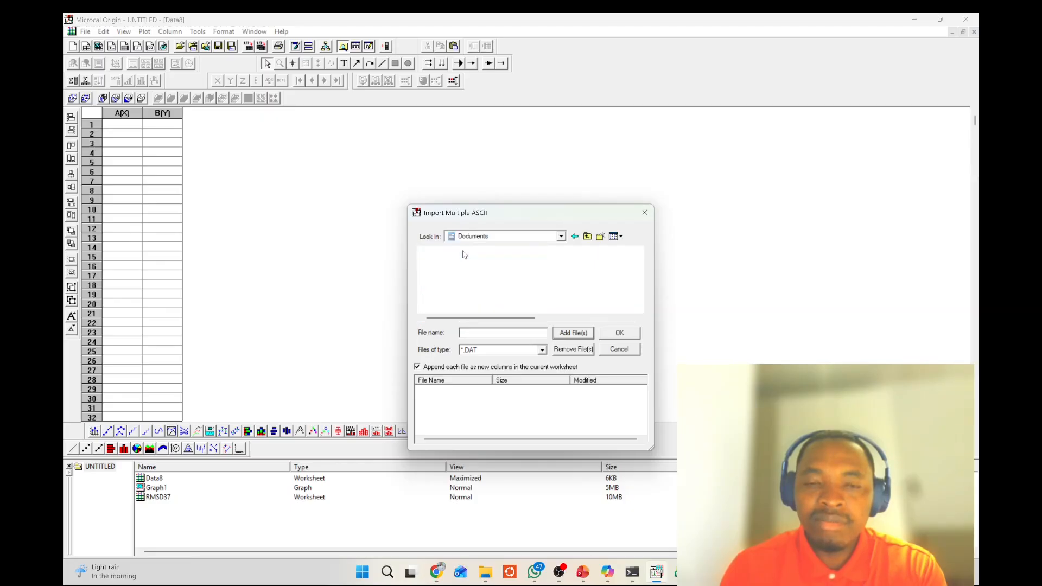
pyautogui.scroll(-3, 511, 259)
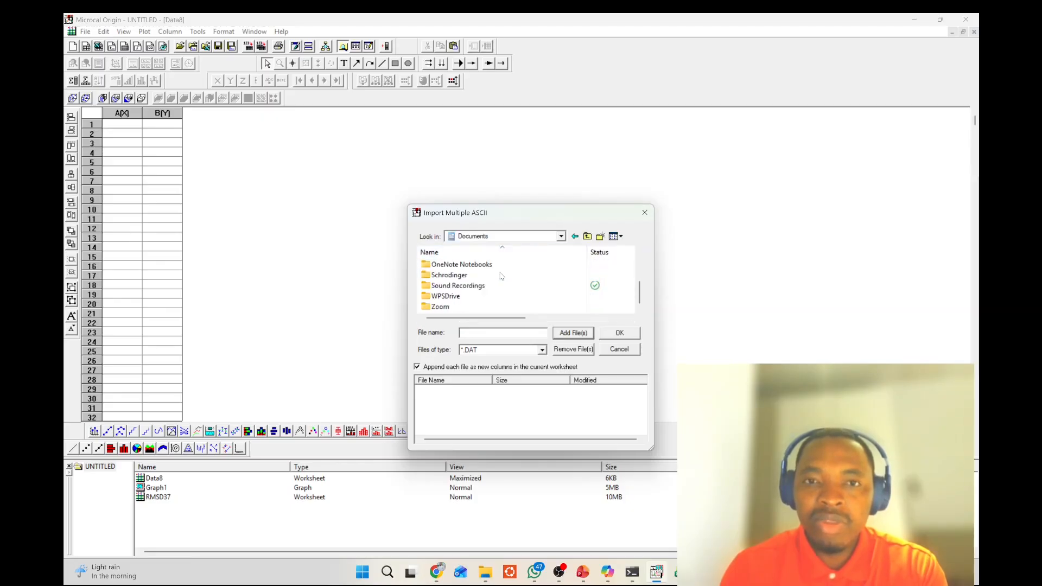
pyautogui.click(586, 237)
pyautogui.click(586, 239)
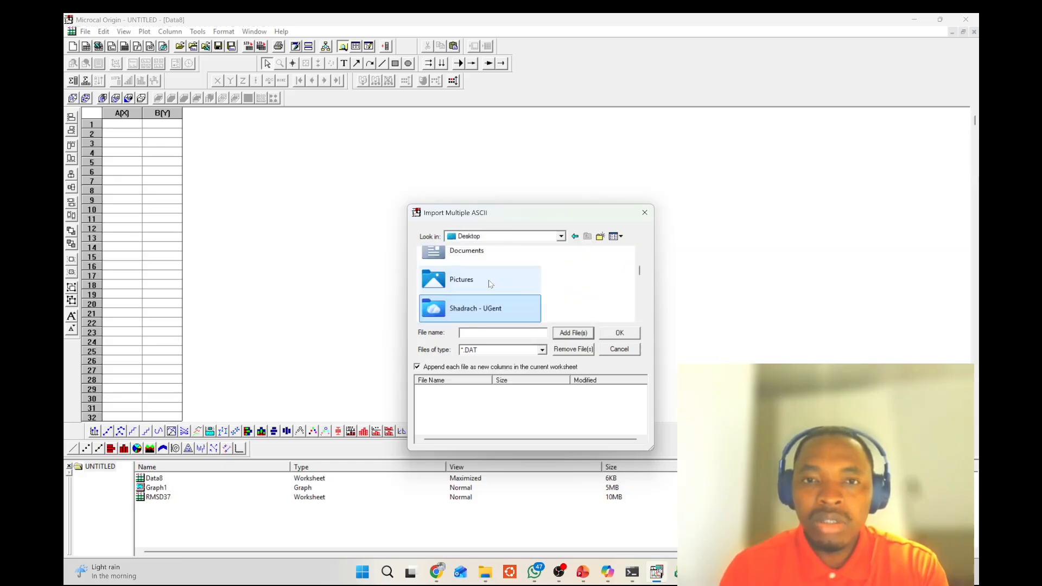
pyautogui.click(577, 238)
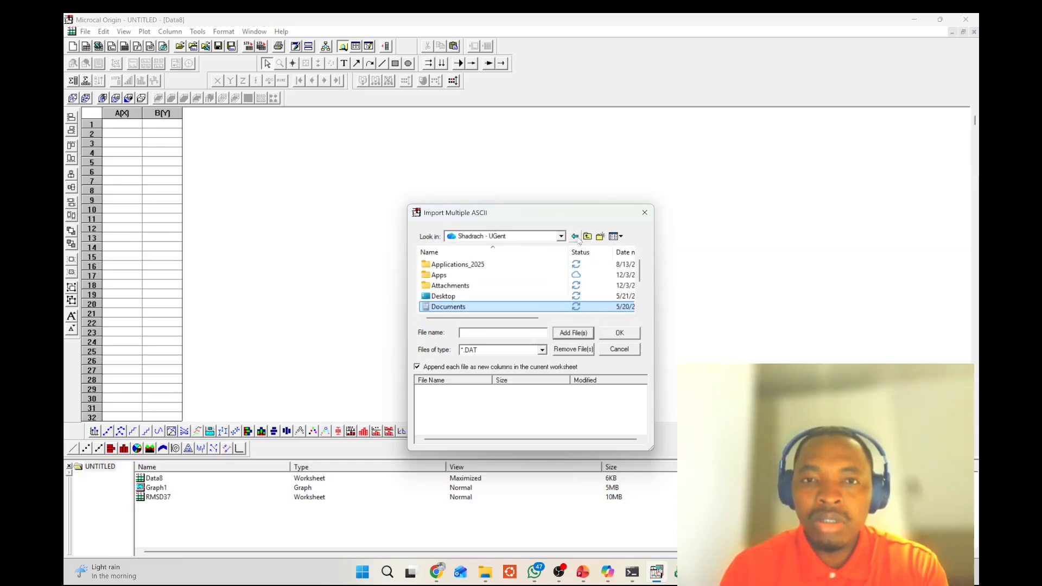
pyautogui.scroll(-1, 503, 290)
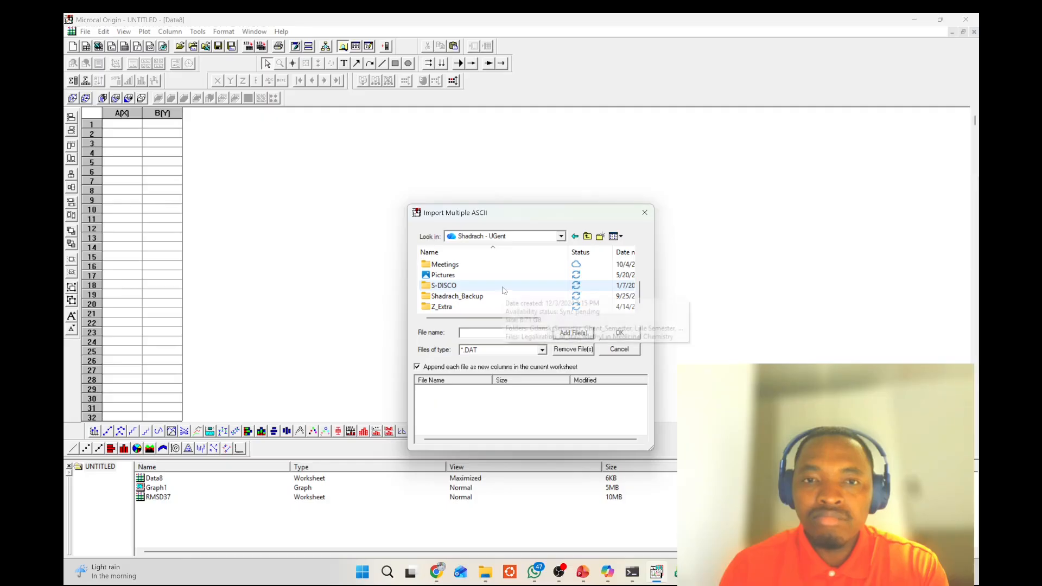
pyautogui.scroll(3, 503, 290)
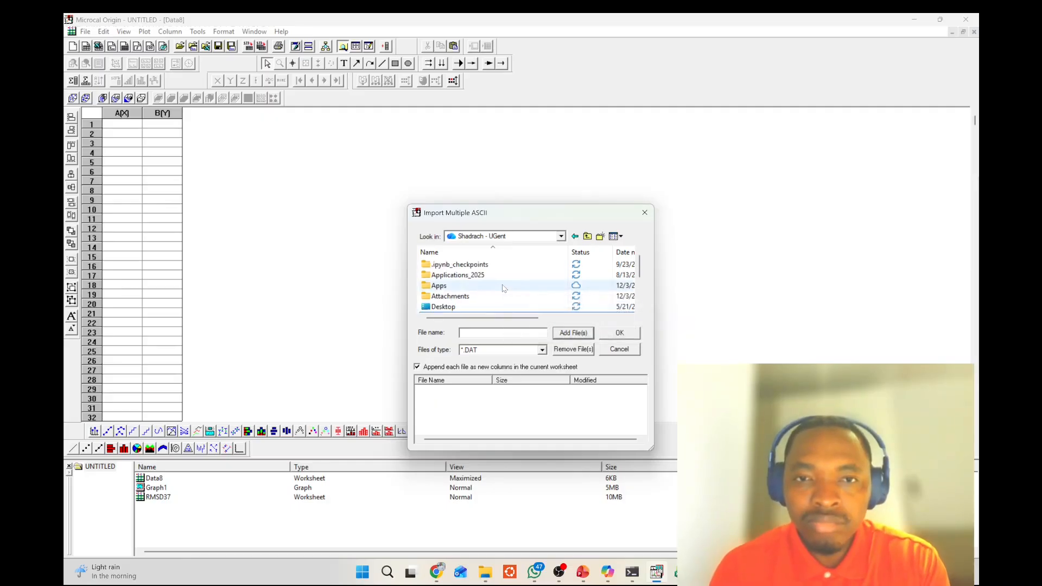
pyautogui.click(589, 237)
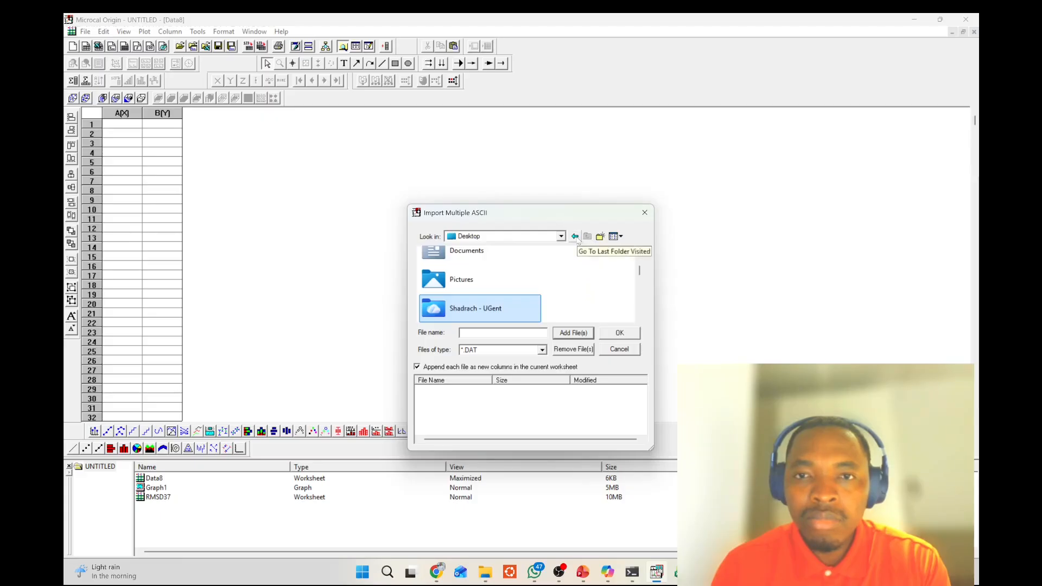
pyautogui.click(575, 237)
pyautogui.click(575, 236)
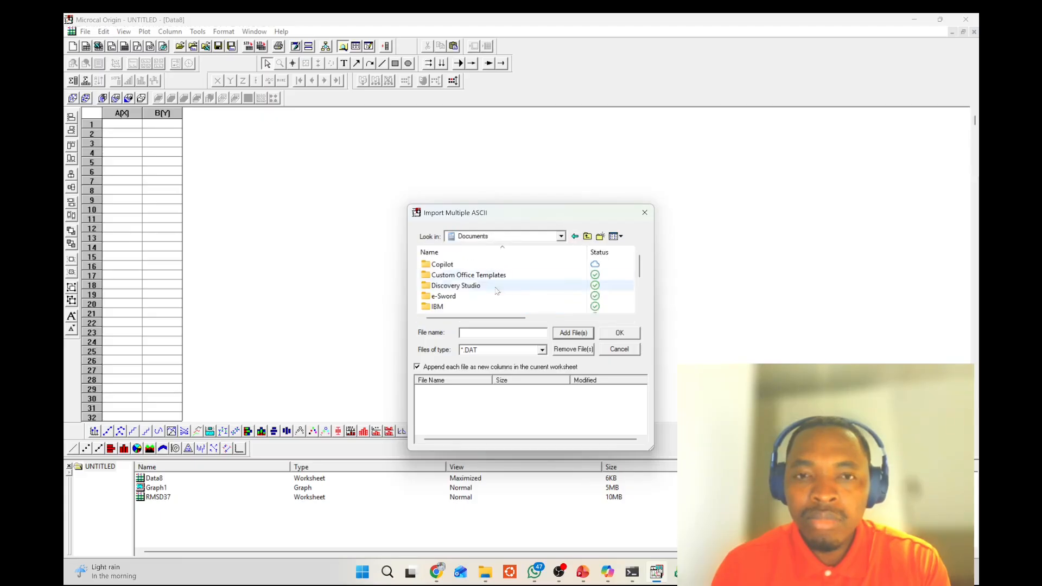
pyautogui.click(575, 237)
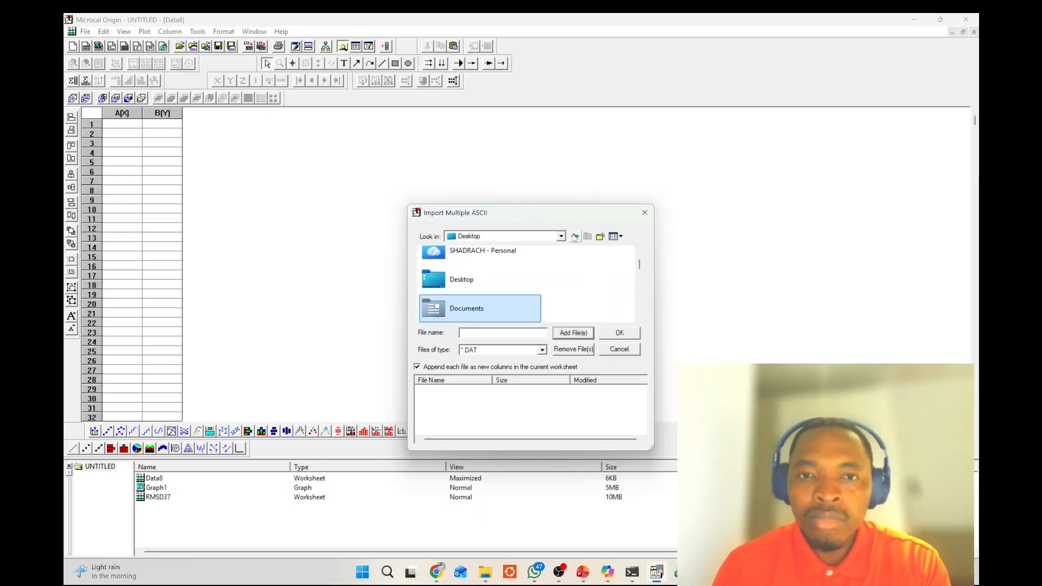
pyautogui.click(574, 237)
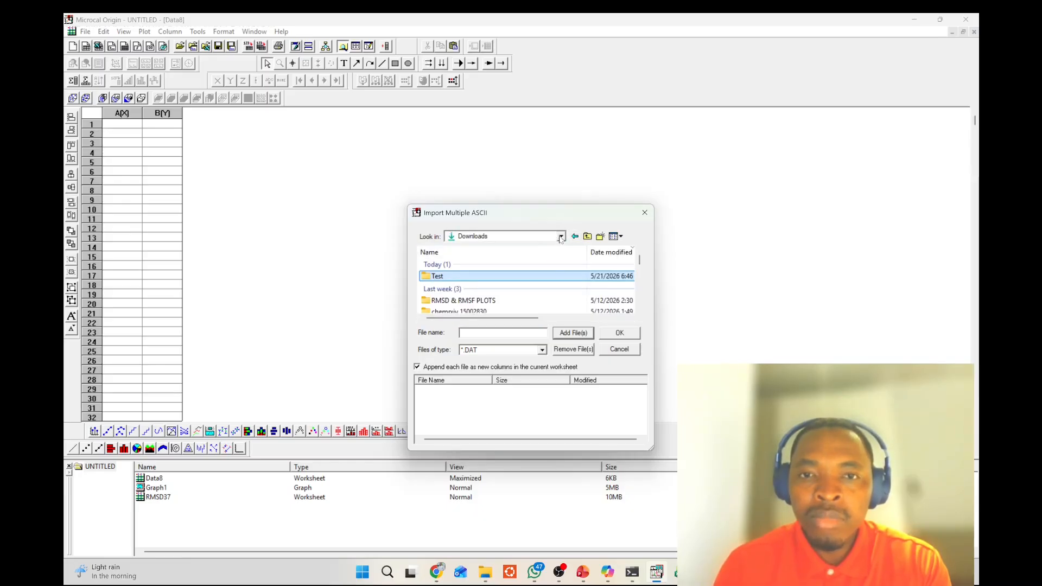
# - Browse from the Windows (C:) drive through the user's Documents folder and its Testing subfolder to the Fragment_grow folder
pyautogui.click(561, 237)
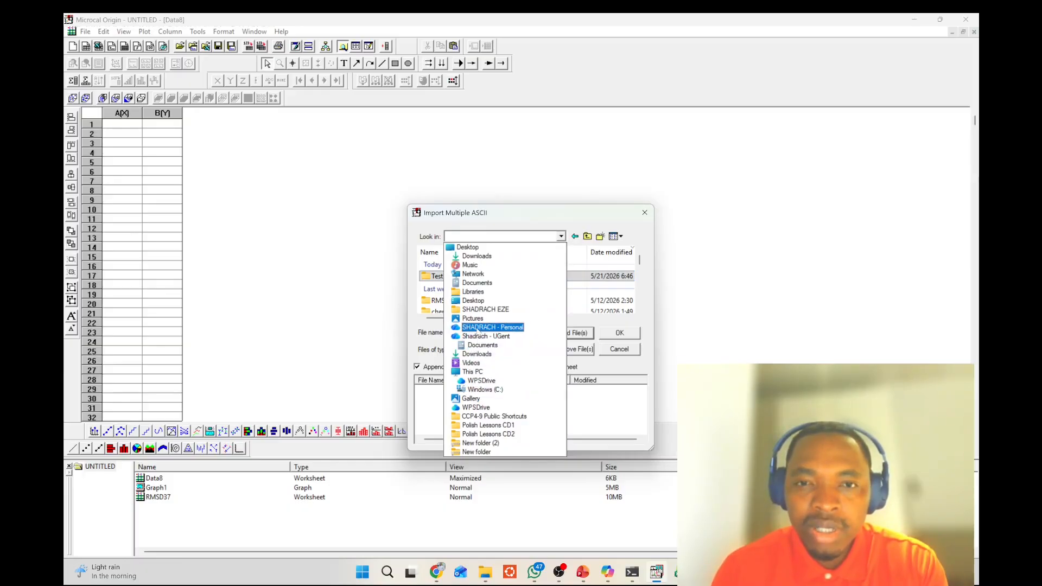
pyautogui.click(483, 390)
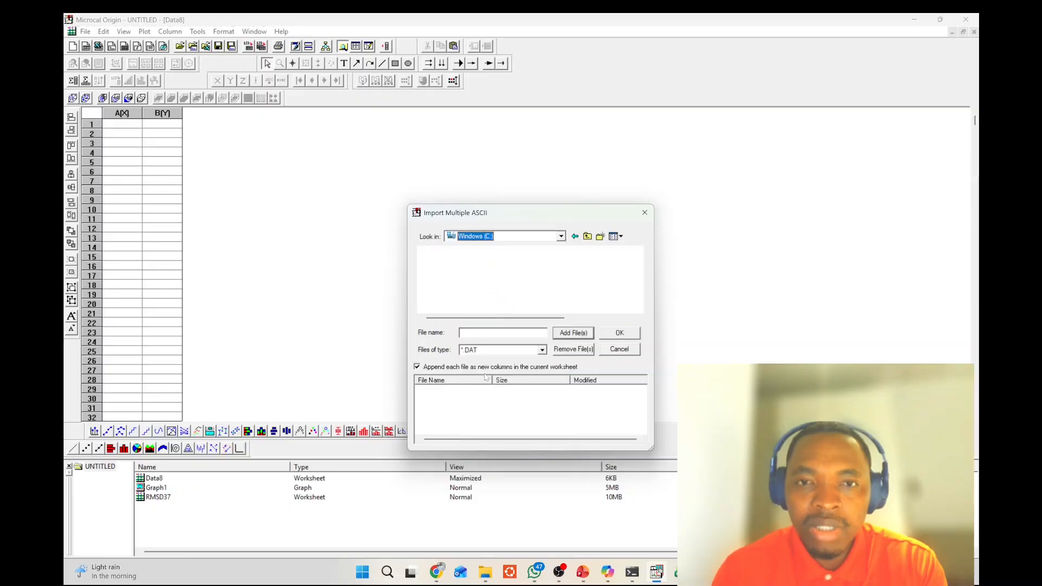
pyautogui.doubleClick(478, 286)
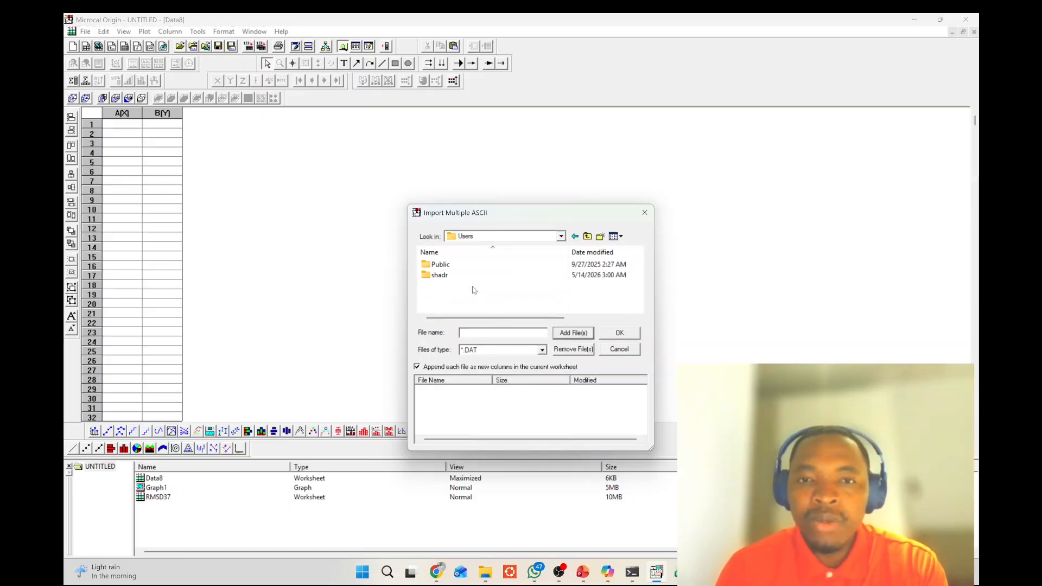
pyautogui.doubleClick(460, 277)
pyautogui.scroll(-5, 466, 282)
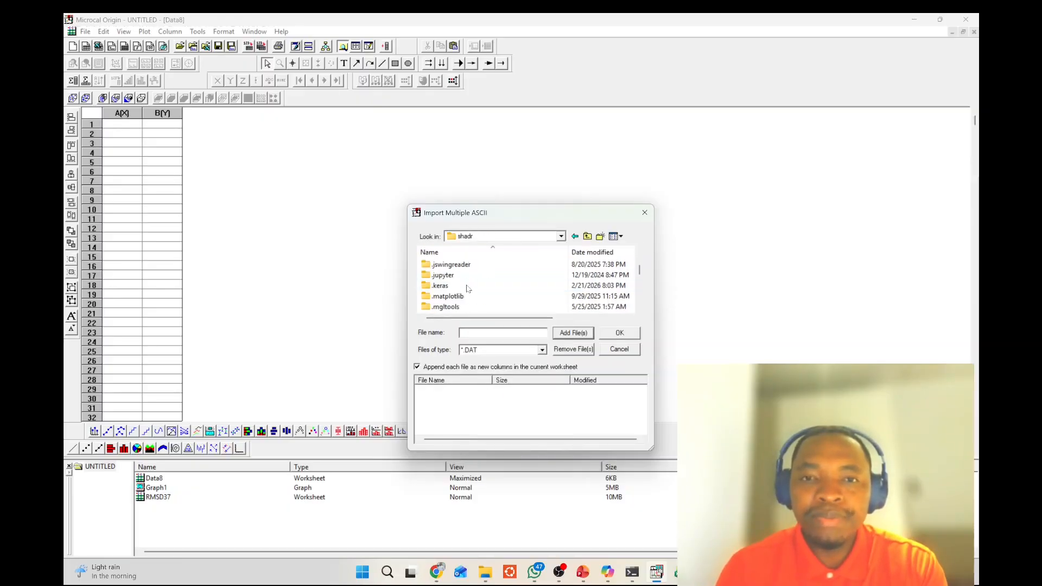
pyautogui.scroll(-3, 469, 283)
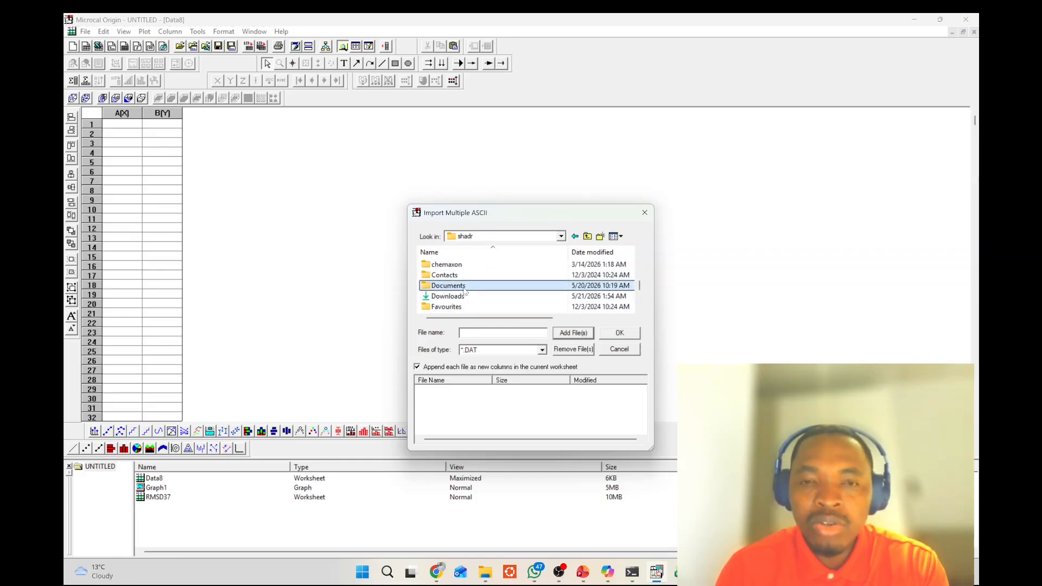
pyautogui.doubleClick(469, 285)
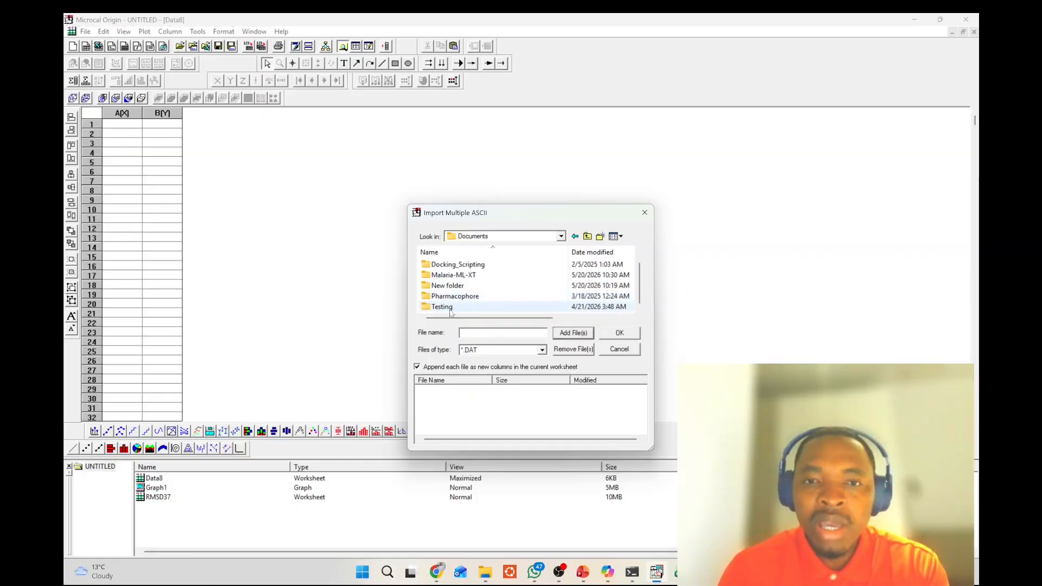
pyautogui.doubleClick(464, 306)
pyautogui.scroll(-1, 465, 295)
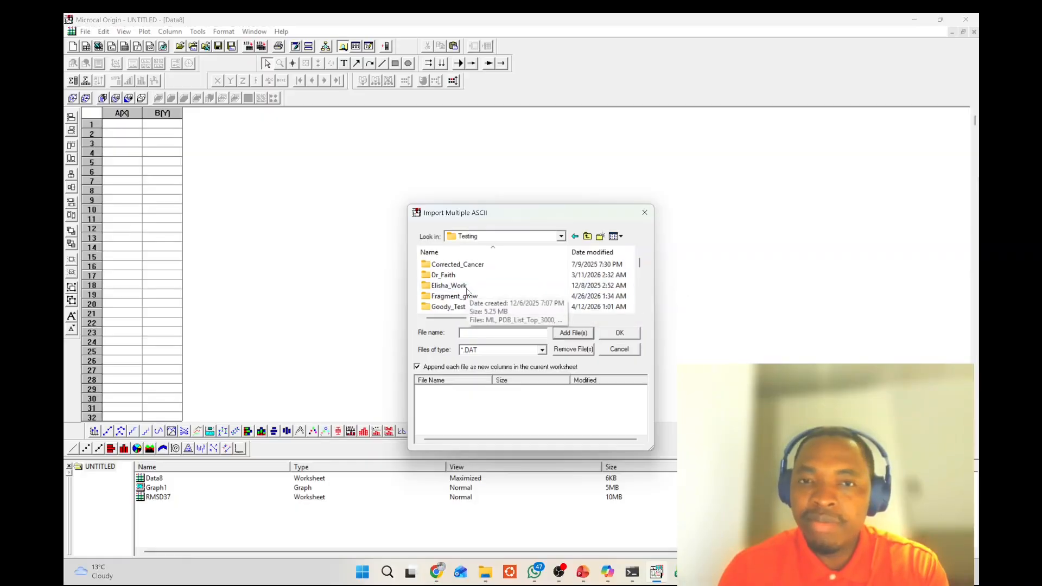
pyautogui.click(466, 296)
pyautogui.doubleClick(464, 300)
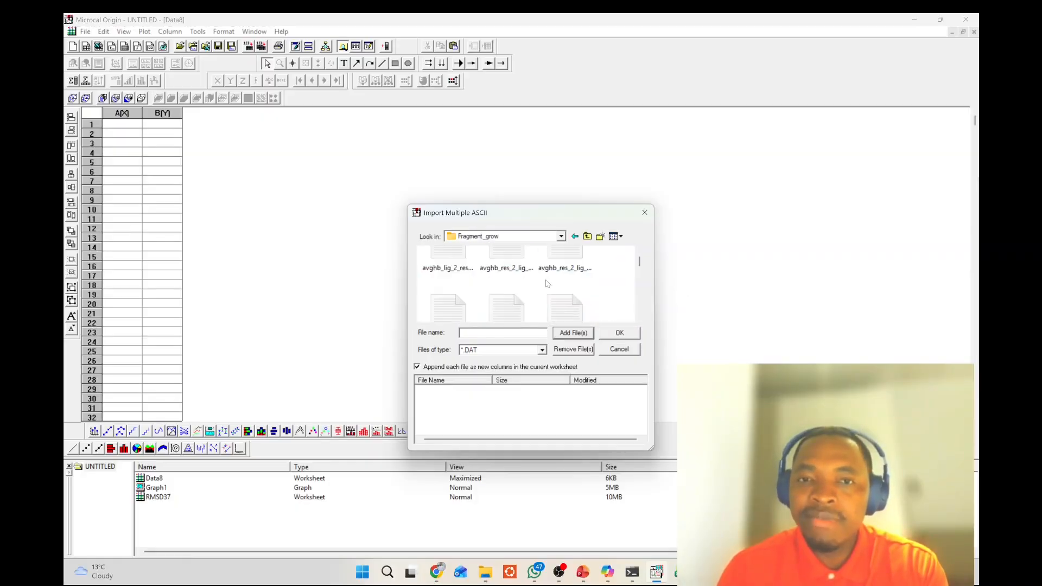
# - Import rmsf_5_7.dat and rmsf_6_7.dat from Fragment_grow into the worksheet as appended columns
pyautogui.scroll(-4, 546, 285)
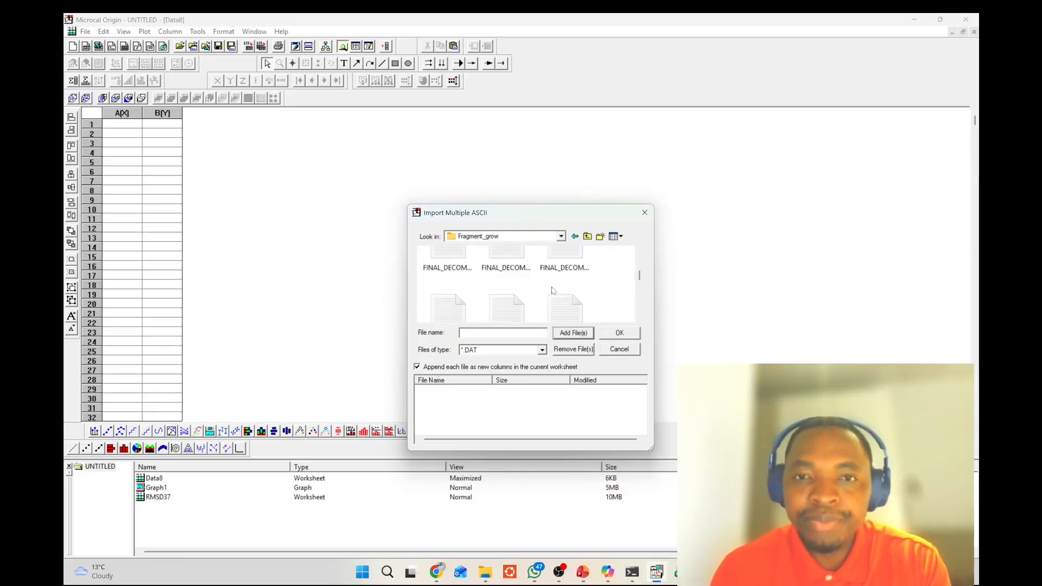
pyautogui.scroll(-4, 550, 295)
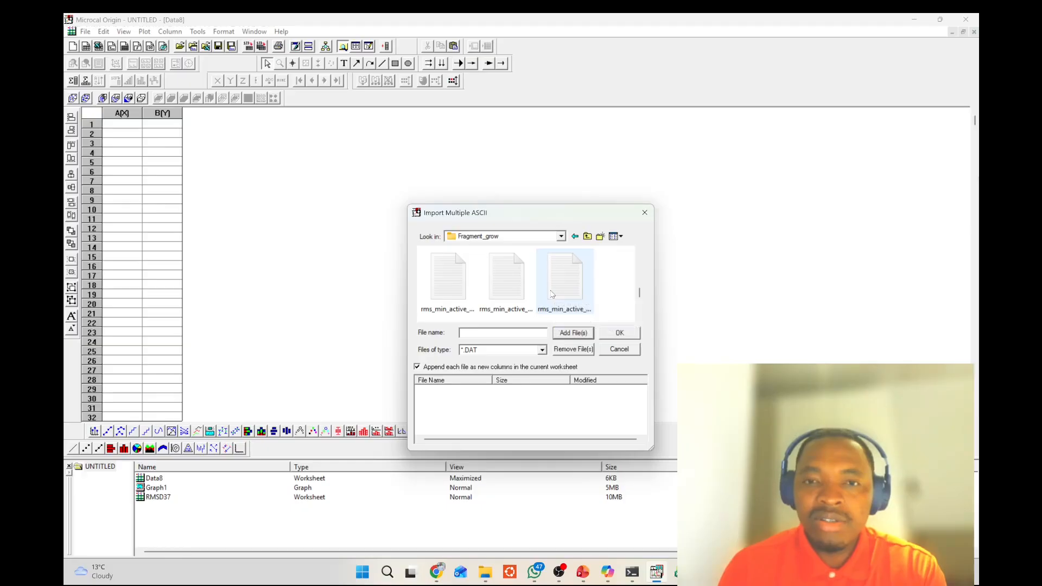
pyautogui.scroll(2, 552, 294)
pyautogui.scroll(-2, 552, 293)
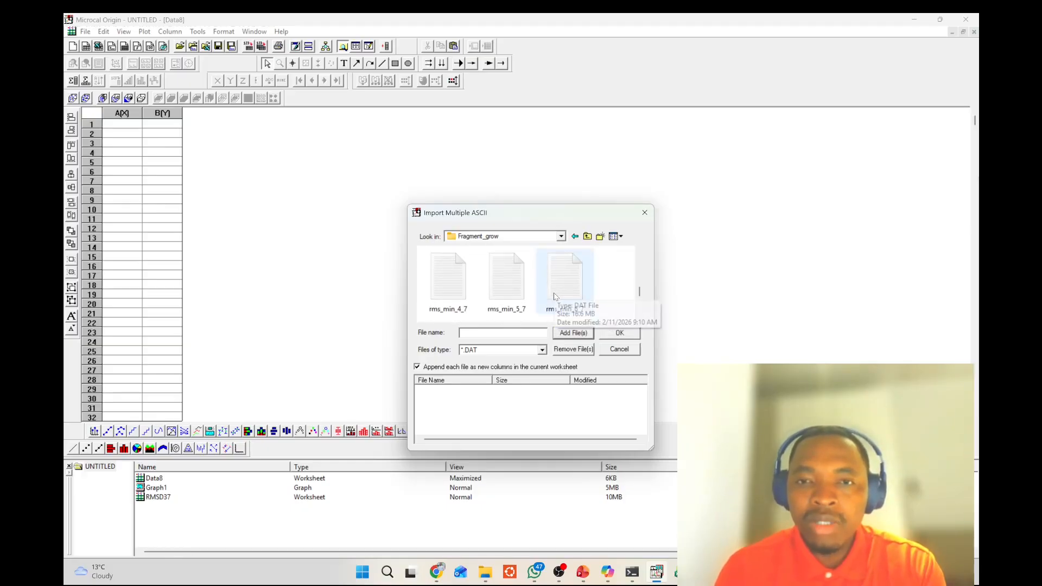
pyautogui.scroll(1, 553, 295)
pyautogui.scroll(-2, 554, 295)
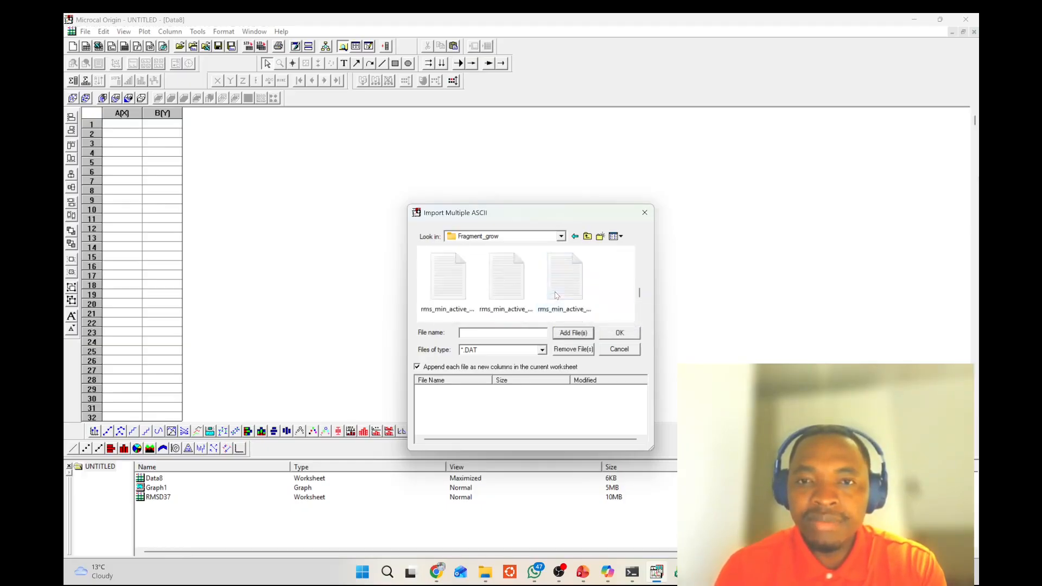
pyautogui.scroll(-3, 553, 295)
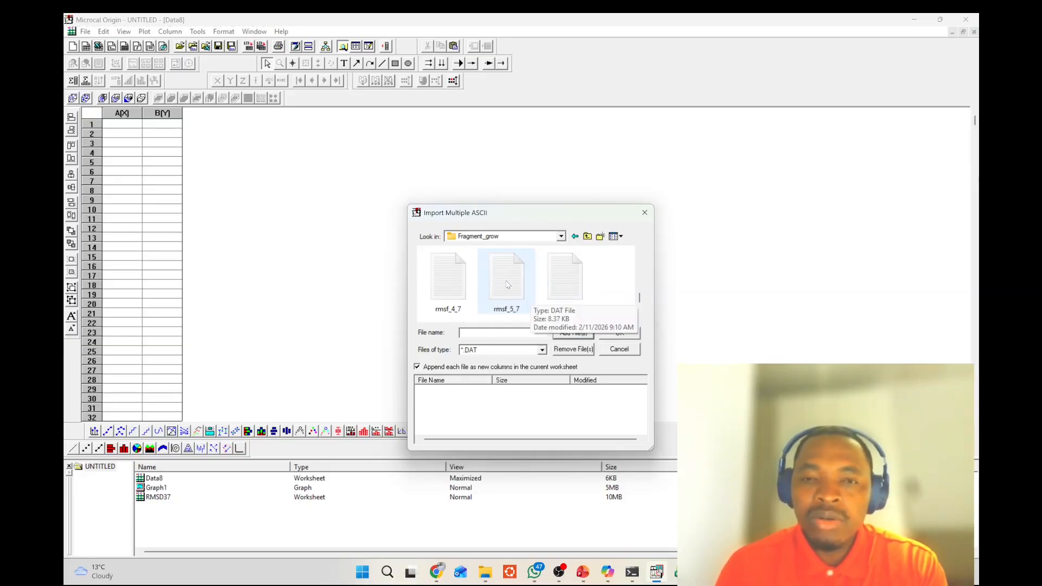
pyautogui.click(507, 284)
pyautogui.keyDown('ctrl'); pyautogui.click(570, 280); pyautogui.keyUp('ctrl')
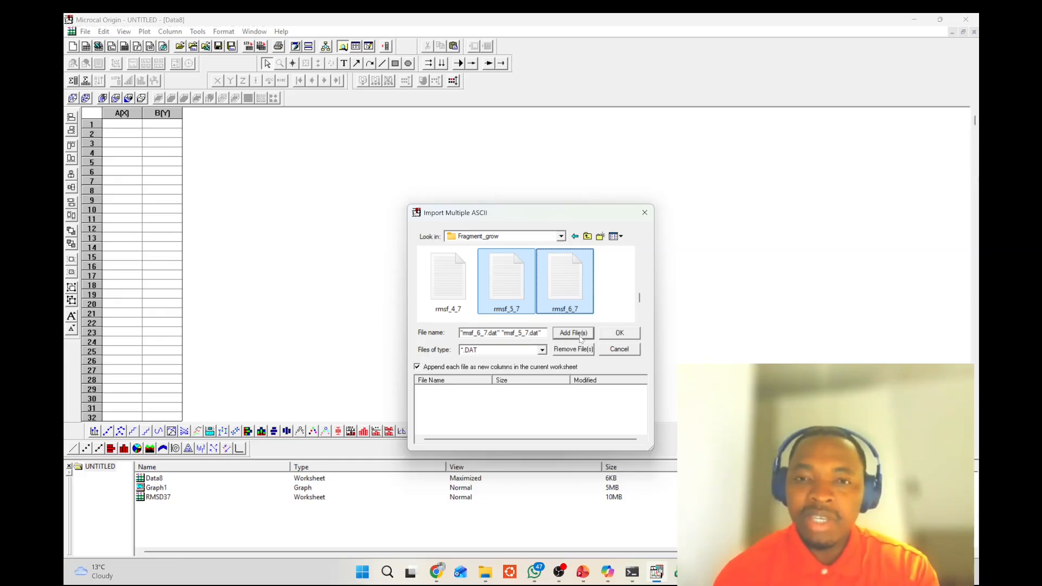
pyautogui.click(559, 337)
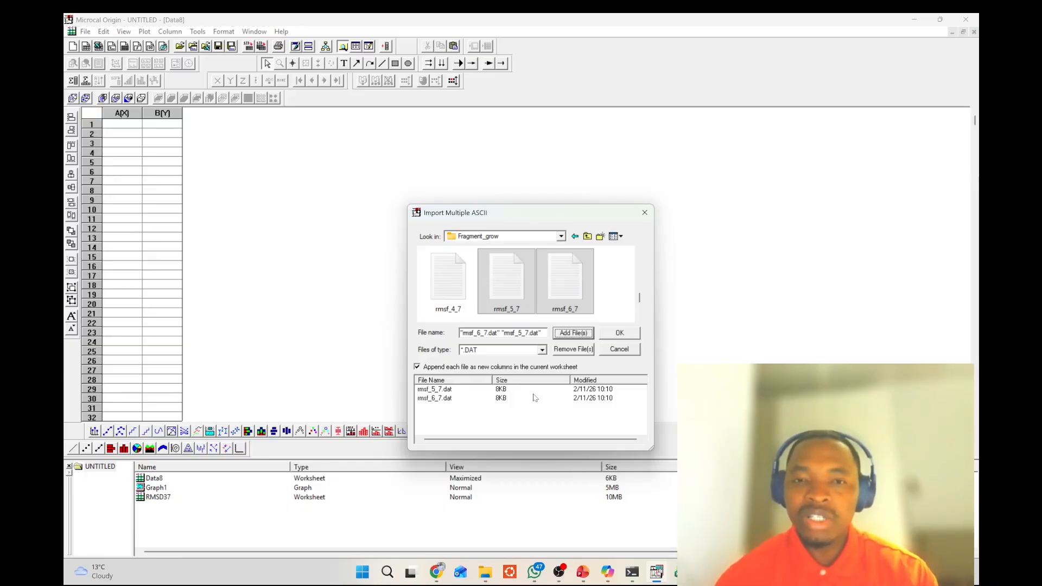
pyautogui.click(618, 334)
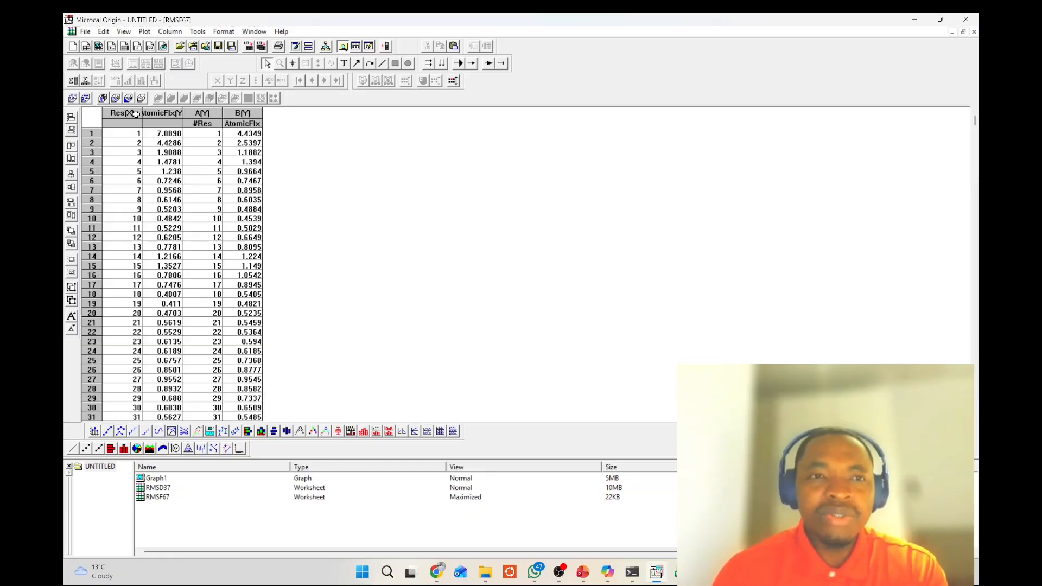
# - Rename the first AtomicFlx column of the imported RMSF worksheet as C37
pyautogui.doubleClick(158, 114)
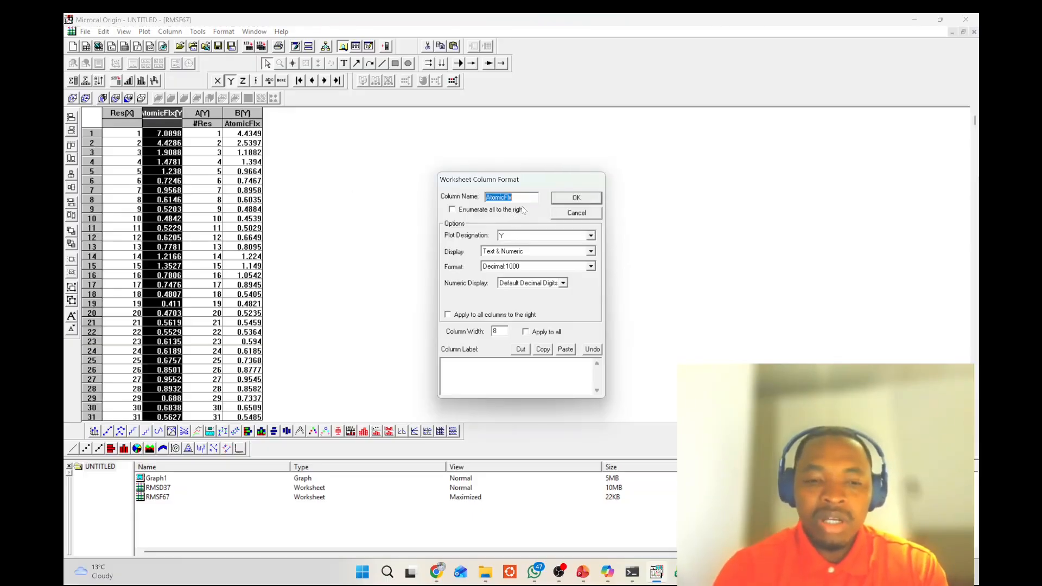
pyautogui.write('C3')
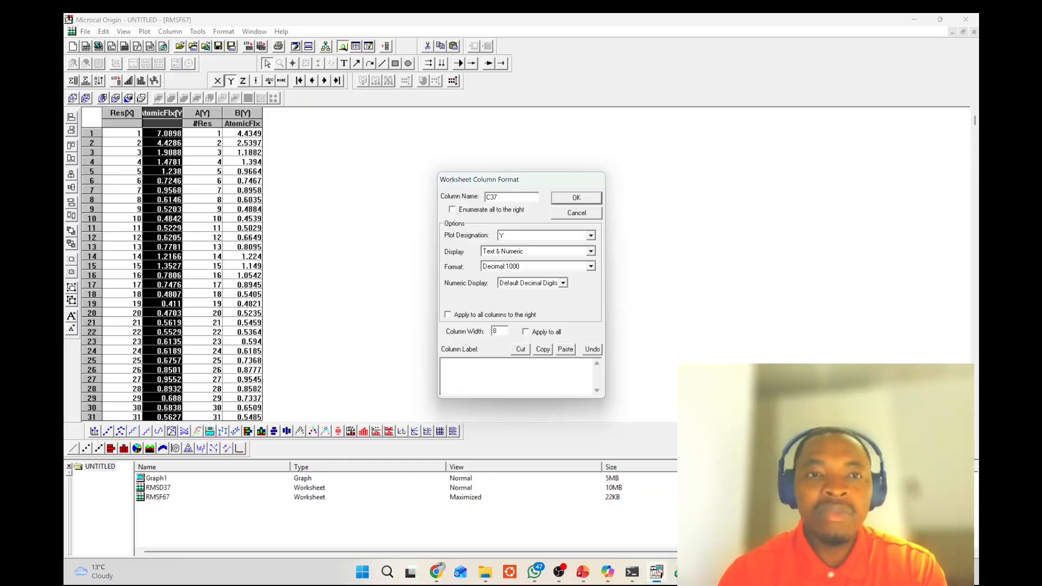
pyautogui.write('7')
pyautogui.click(586, 200)
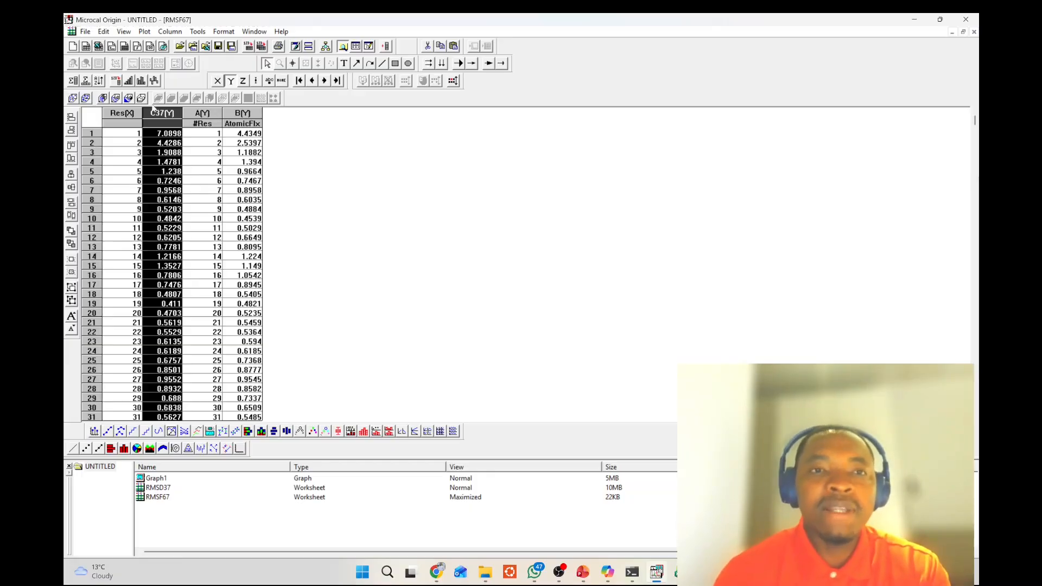
# - Set column A's plot designation to X and delete its #Res column label
pyautogui.doubleClick(211, 114)
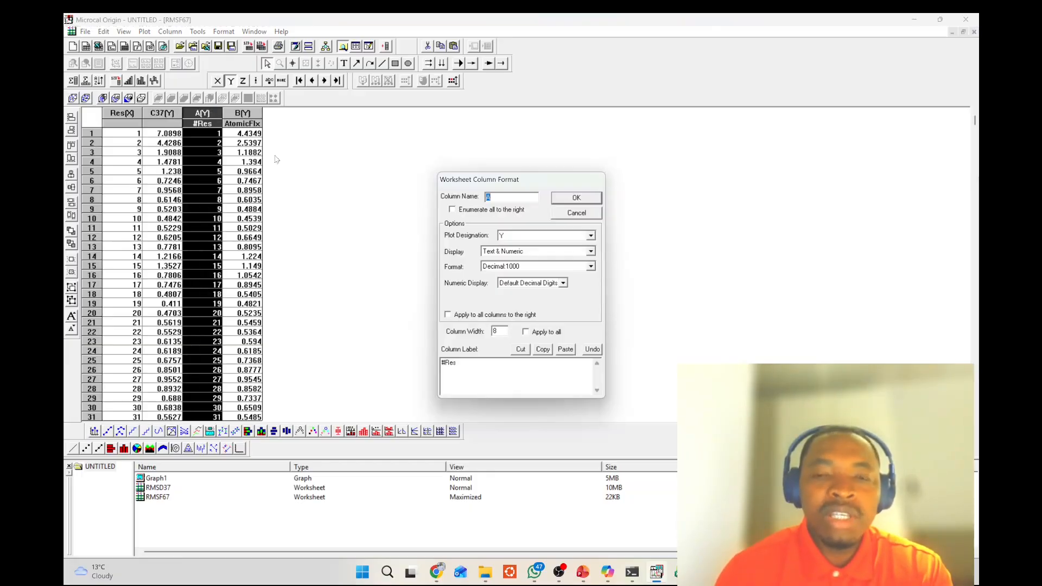
pyautogui.click(528, 237)
pyautogui.click(527, 245)
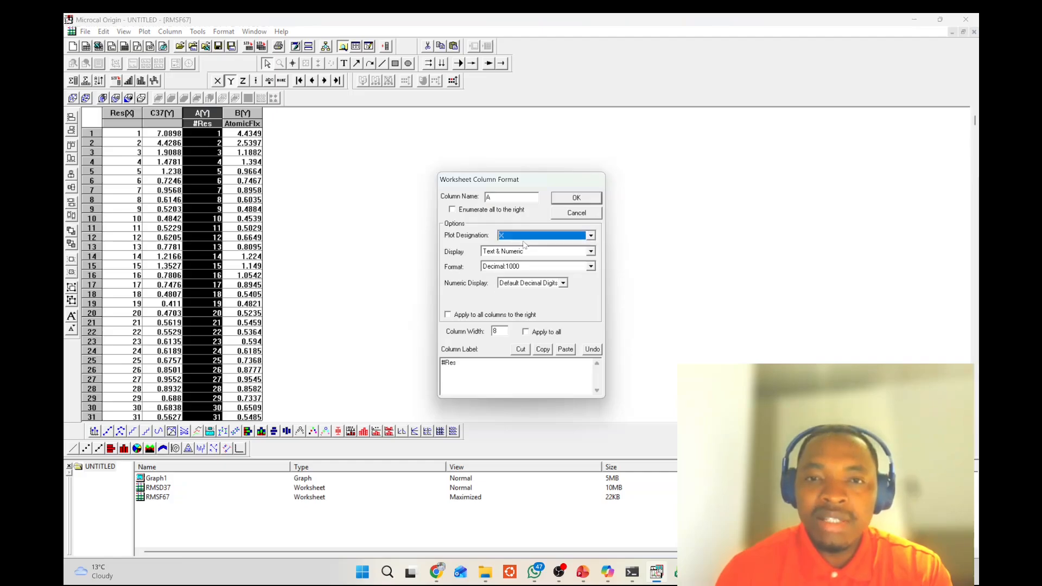
pyautogui.moveTo(470, 363); pyautogui.dragTo(417, 364)
pyautogui.press('Delete')
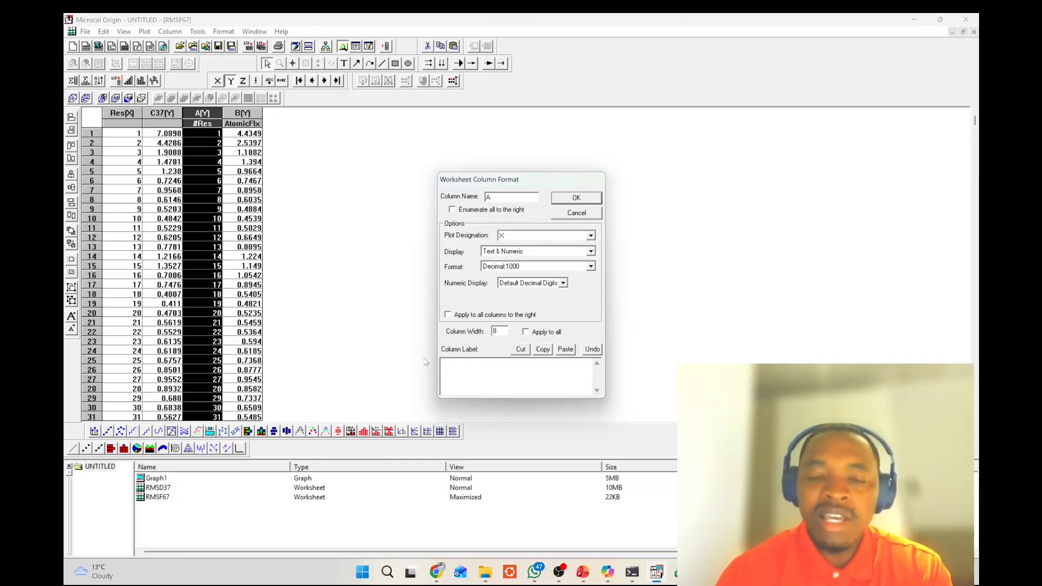
# - Delete column B's AtomicFlx label and rename the column as C47
pyautogui.doubleClick(243, 115)
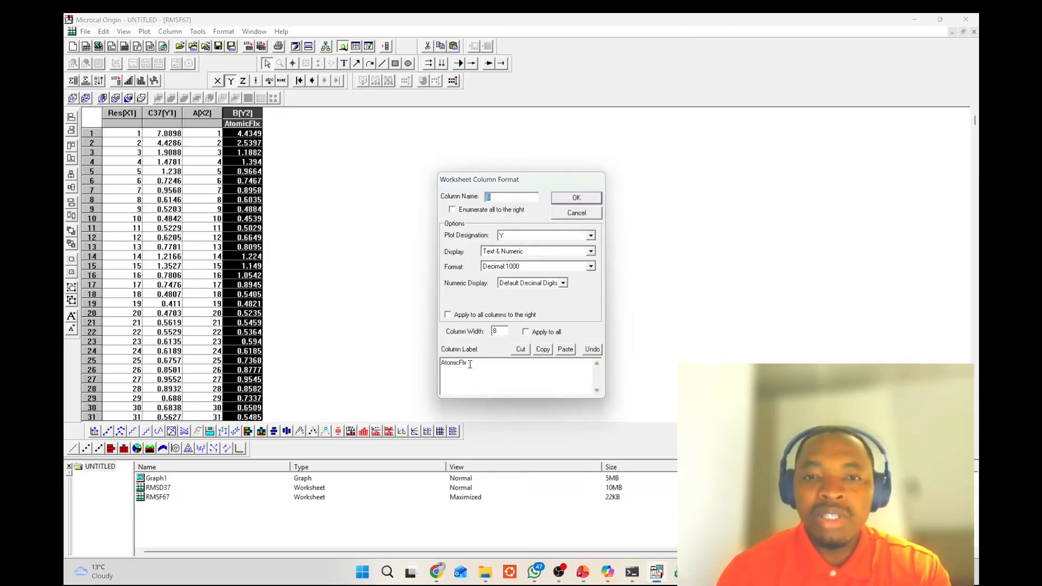
pyautogui.moveTo(470, 364); pyautogui.dragTo(414, 370)
pyautogui.press('Delete')
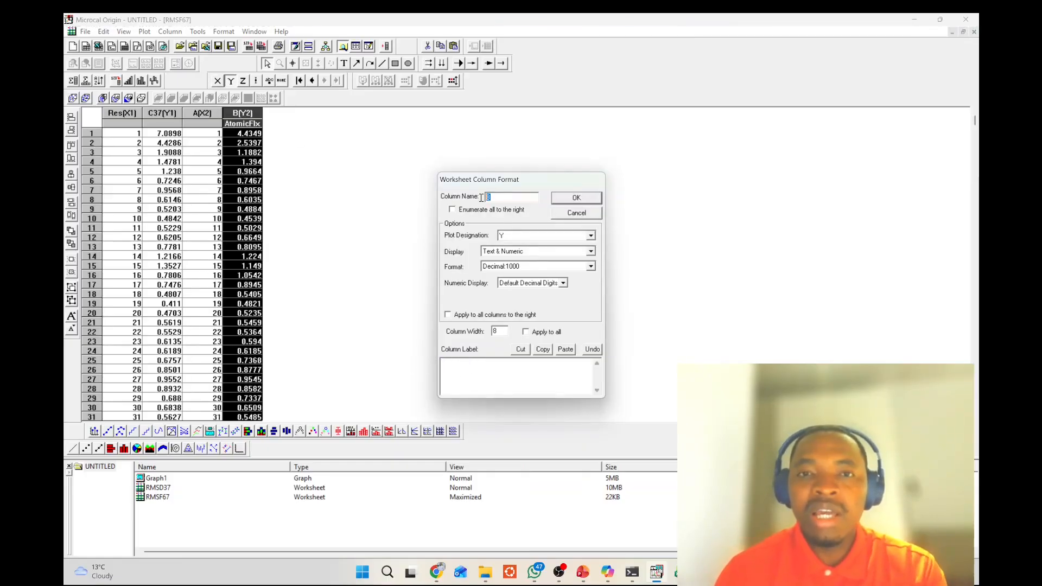
pyautogui.write('C')
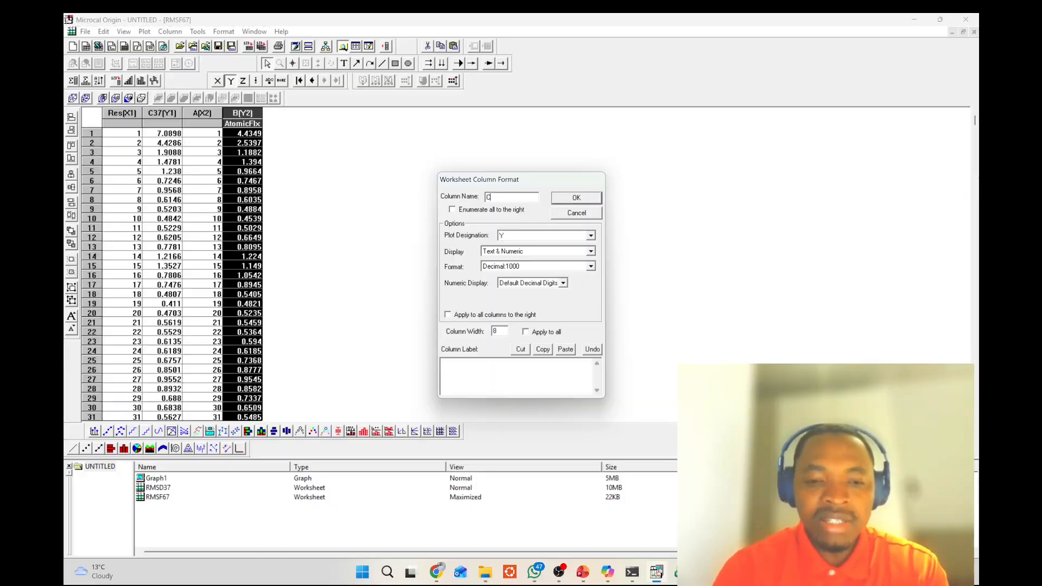
pyautogui.write('47')
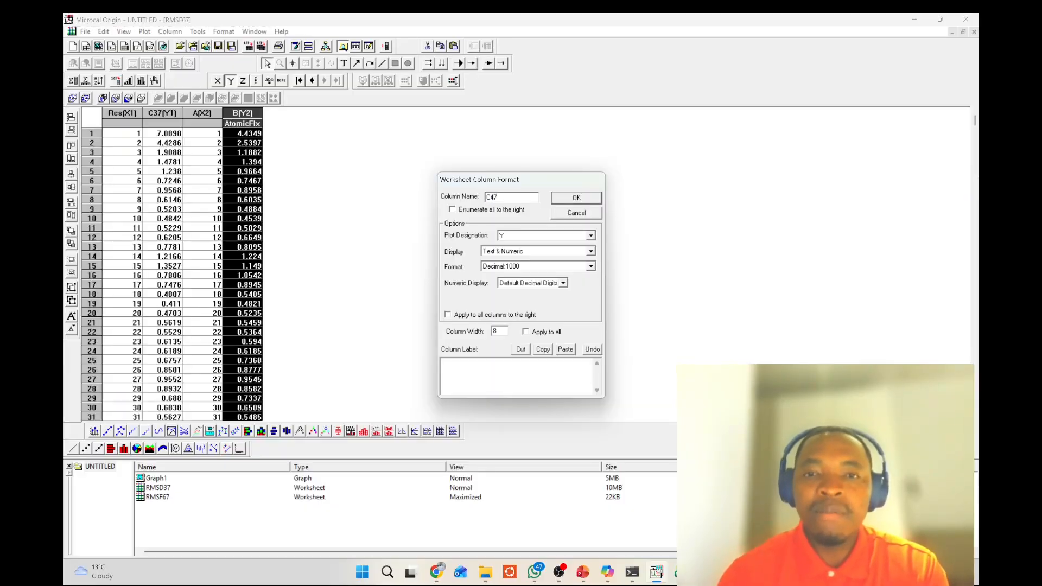
pyautogui.click(577, 198)
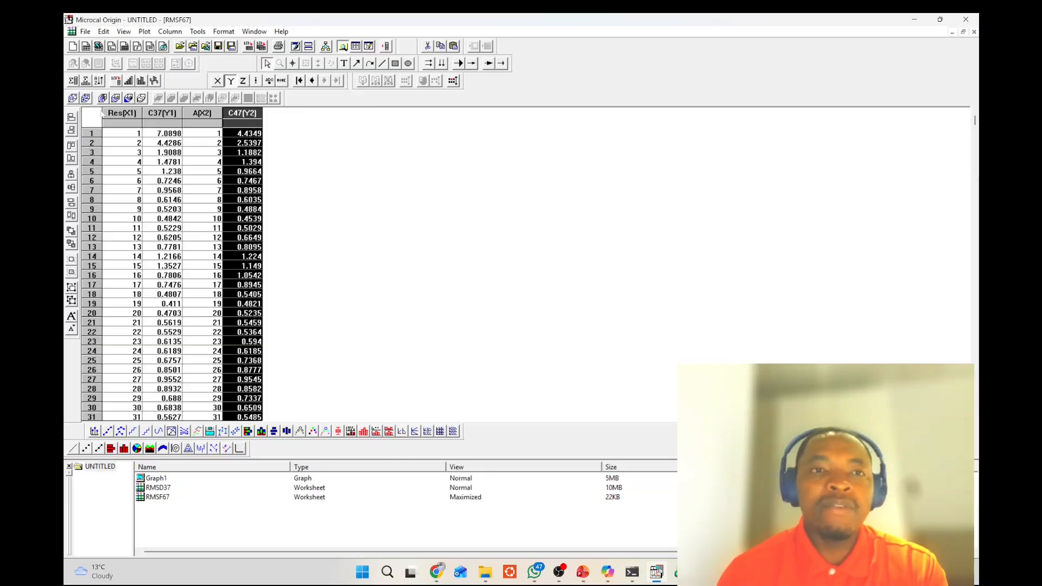
# - Plot all four columns of the RMSF worksheet together as a line graph
pyautogui.moveTo(111, 113); pyautogui.dragTo(242, 113)
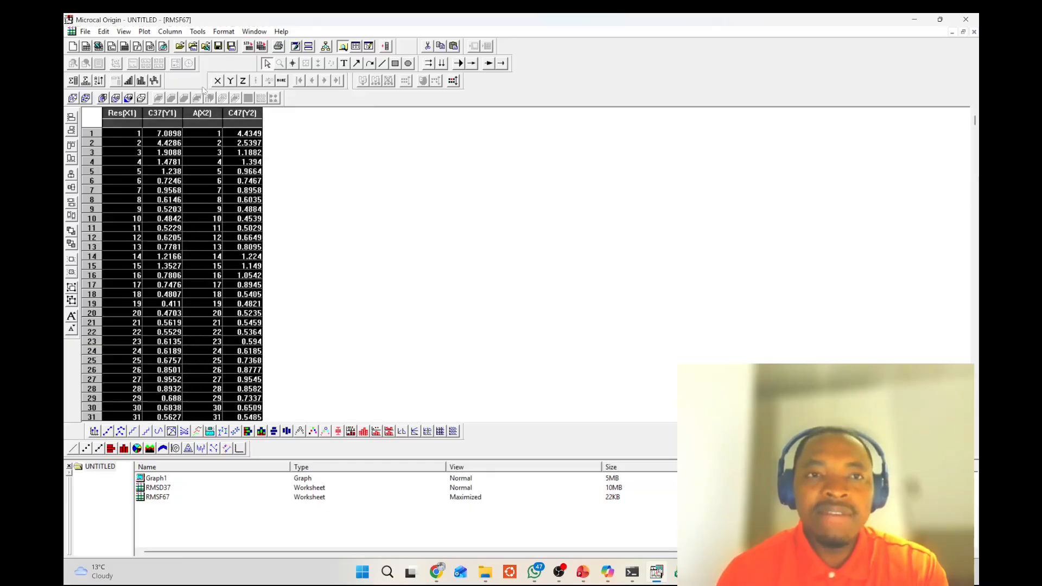
pyautogui.click(145, 32)
pyautogui.click(157, 46)
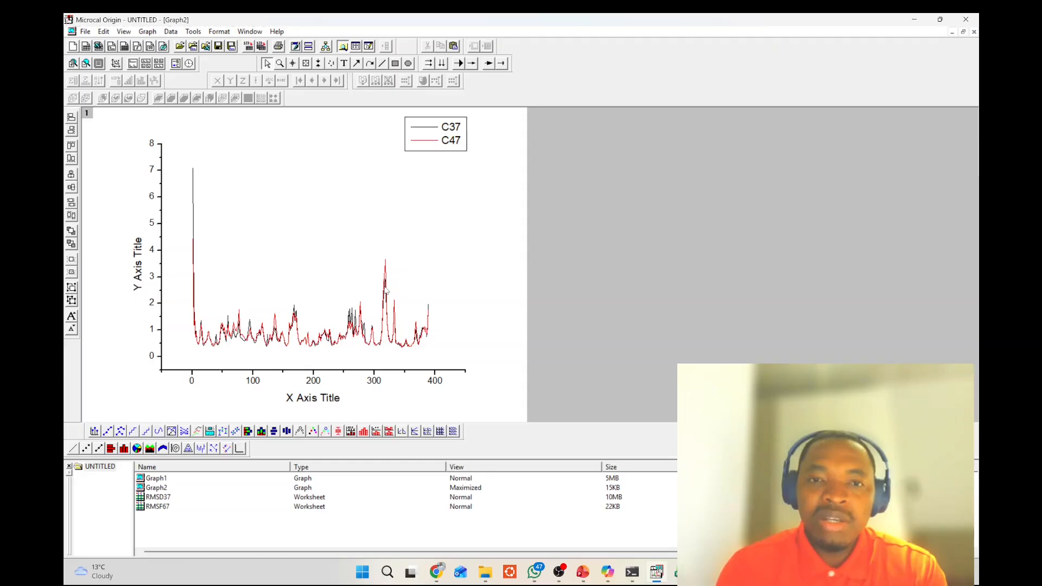
# - Increase the line width of the grouped C37 and C47 plots
pyautogui.doubleClick(424, 142)
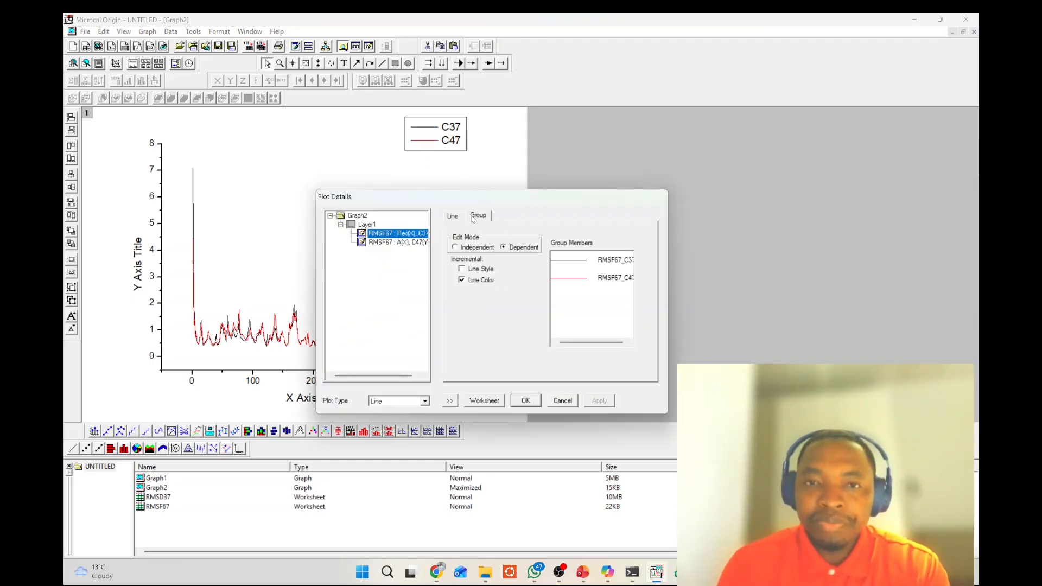
pyautogui.click(461, 217)
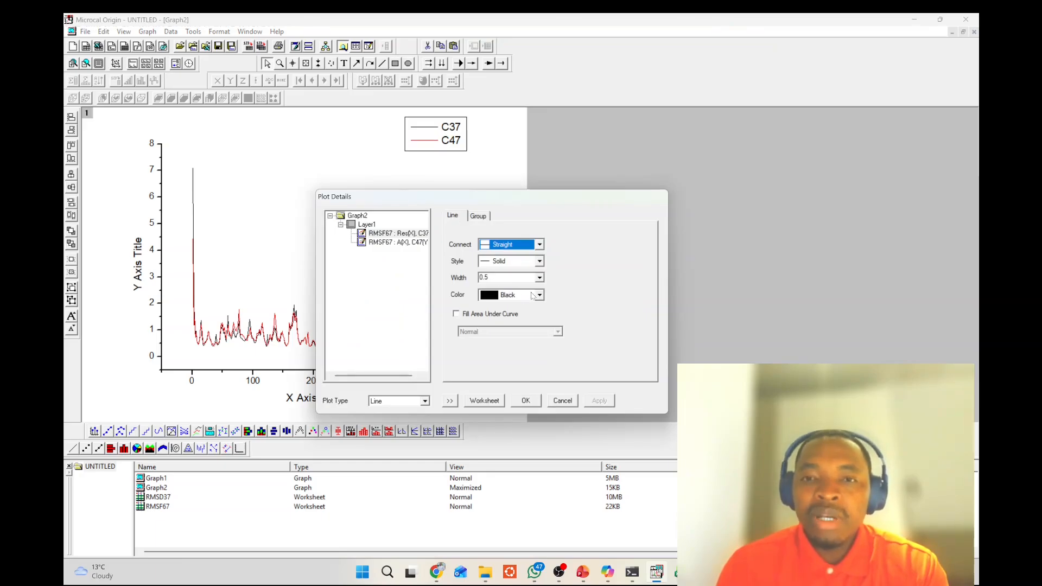
pyautogui.click(539, 278)
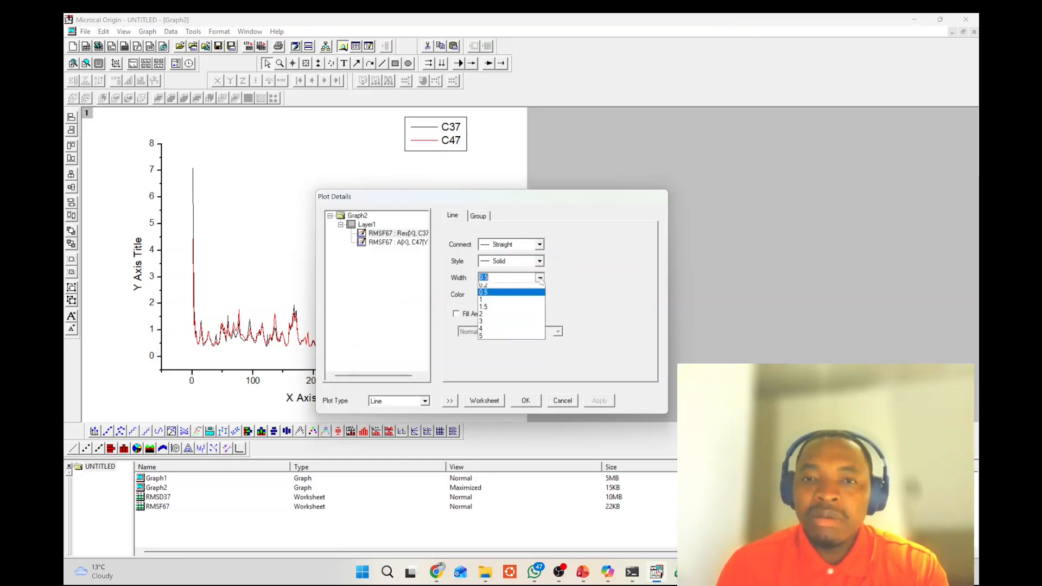
pyautogui.click(507, 318)
pyautogui.click(599, 400)
pyautogui.click(524, 401)
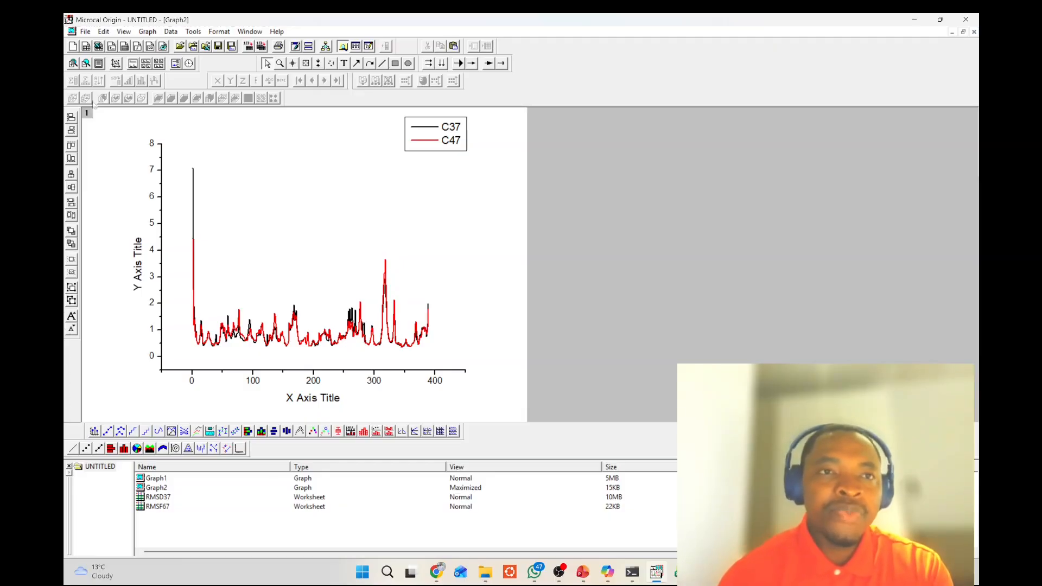
# - Create a new matrix window in the project
pyautogui.click(85, 31)
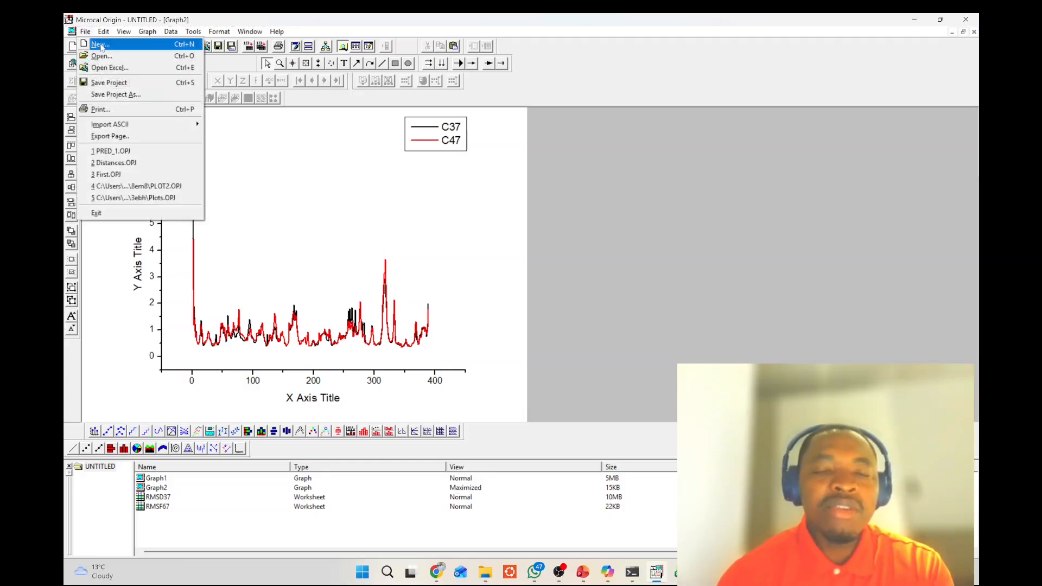
pyautogui.click(98, 42)
pyautogui.click(473, 289)
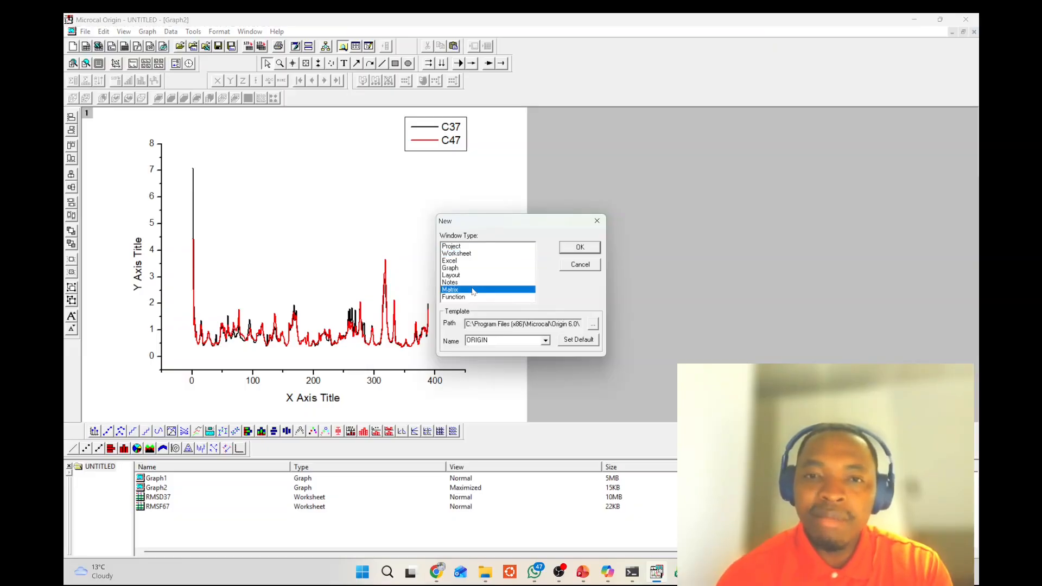
pyautogui.click(578, 247)
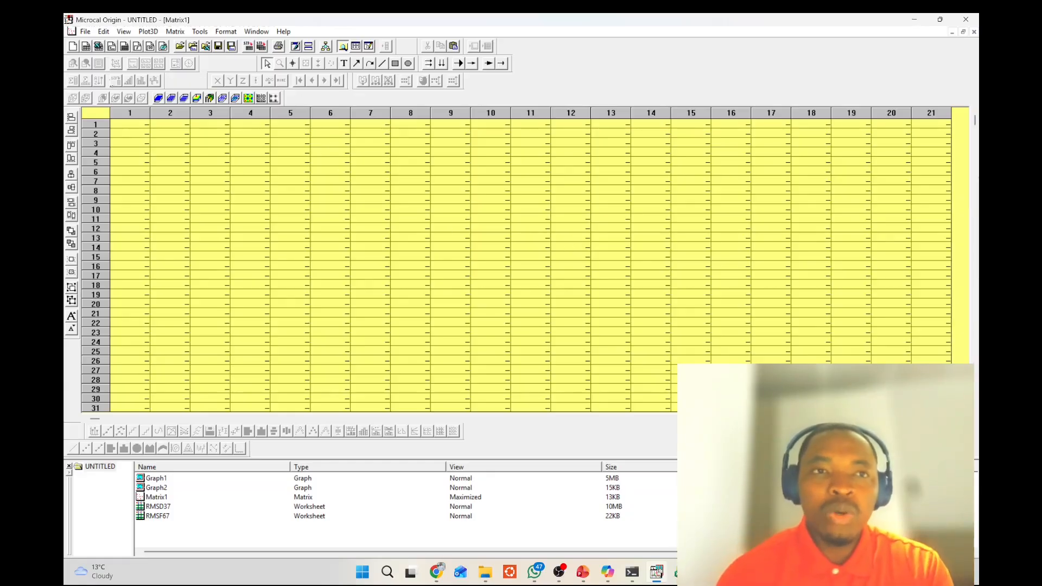
# - Import the correl-matrix DAT file from the Test folder in Downloads into the matrix and plot it as a color-filled contour
pyautogui.click(85, 32)
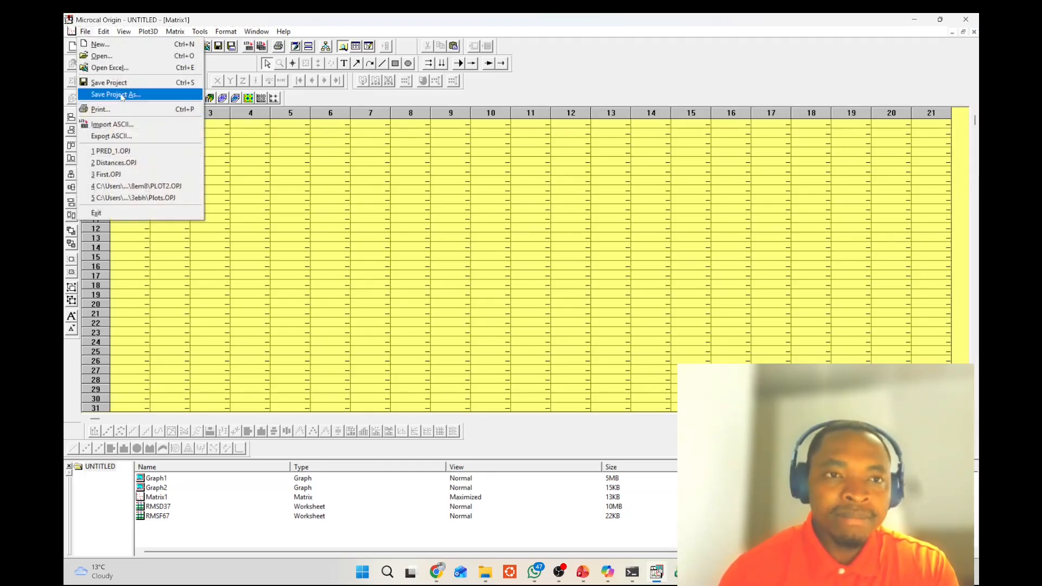
pyautogui.click(165, 126)
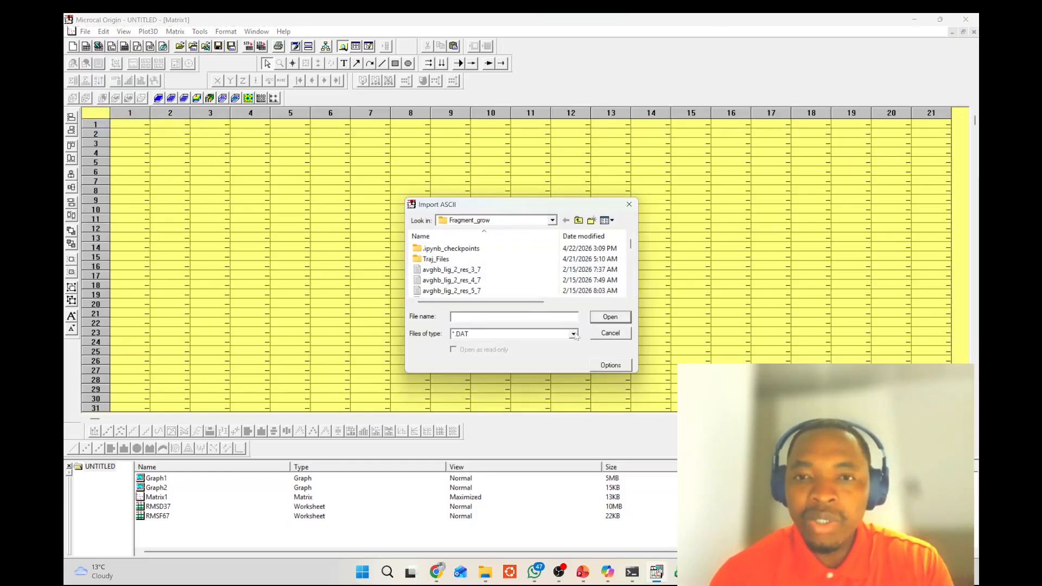
pyautogui.click(552, 220)
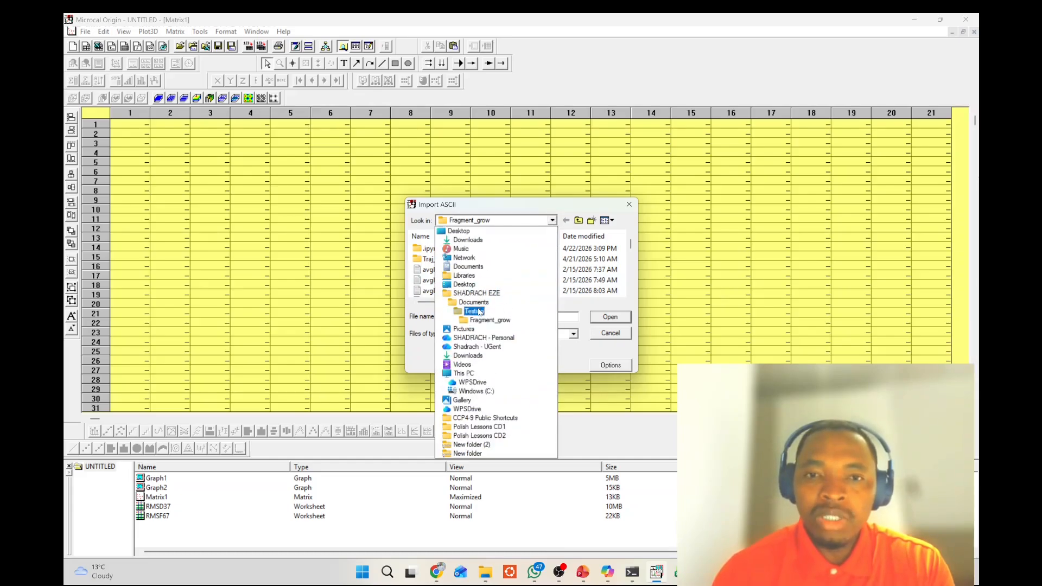
pyautogui.click(476, 356)
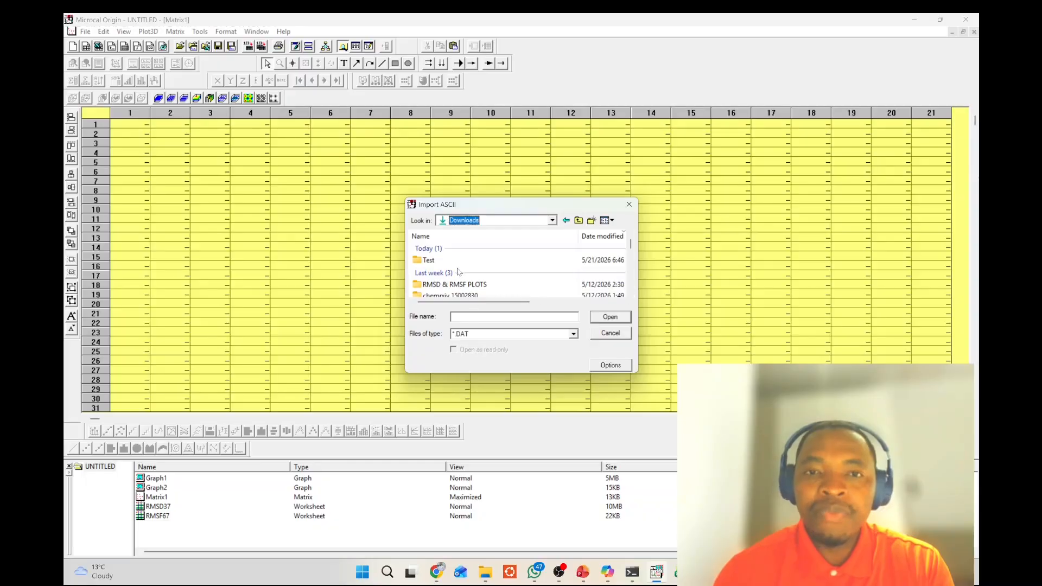
pyautogui.doubleClick(456, 264)
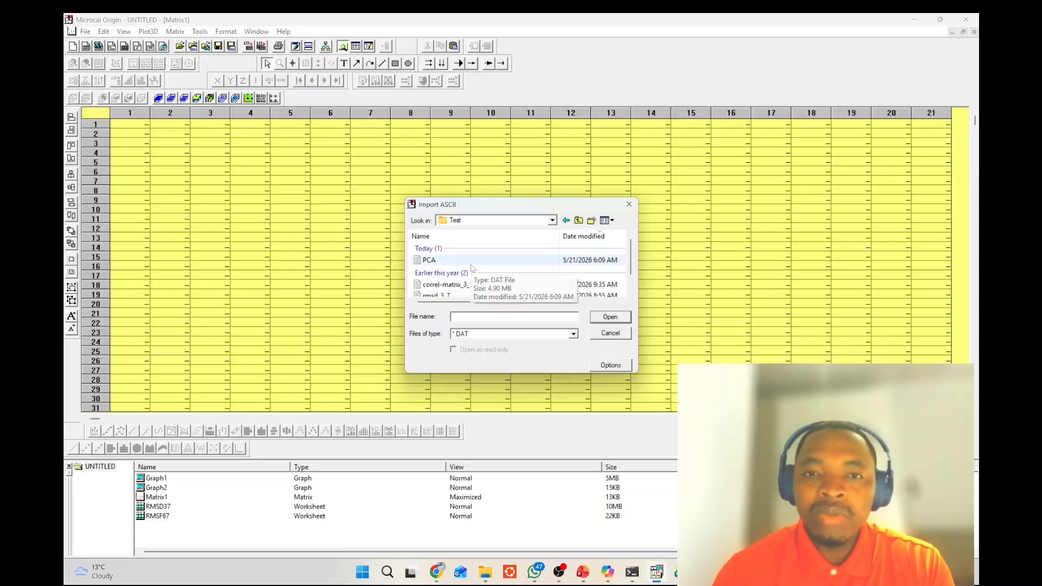
pyautogui.scroll(-1, 470, 266)
pyautogui.click(470, 266)
pyautogui.click(609, 317)
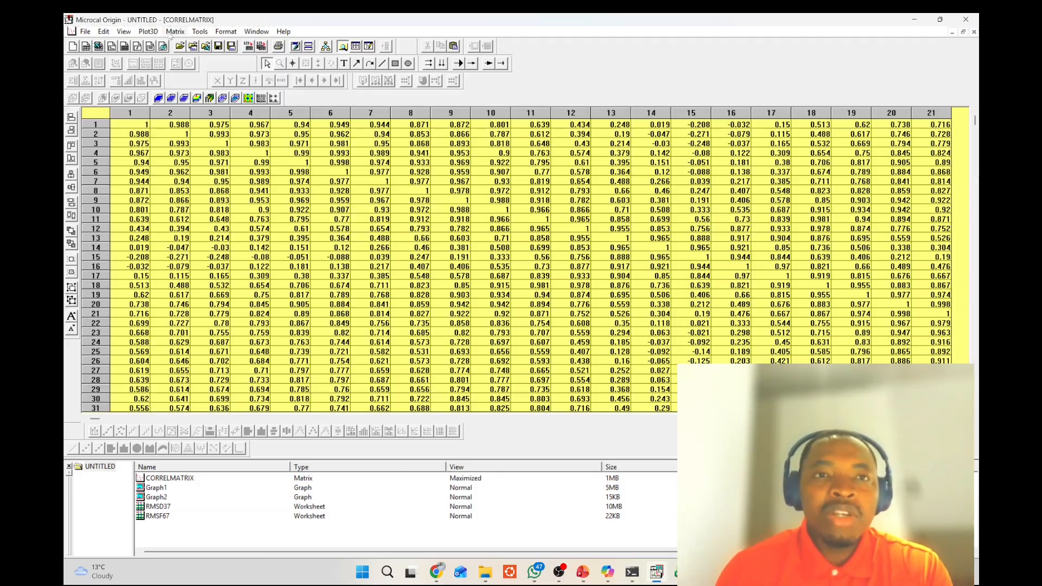
pyautogui.click(248, 97)
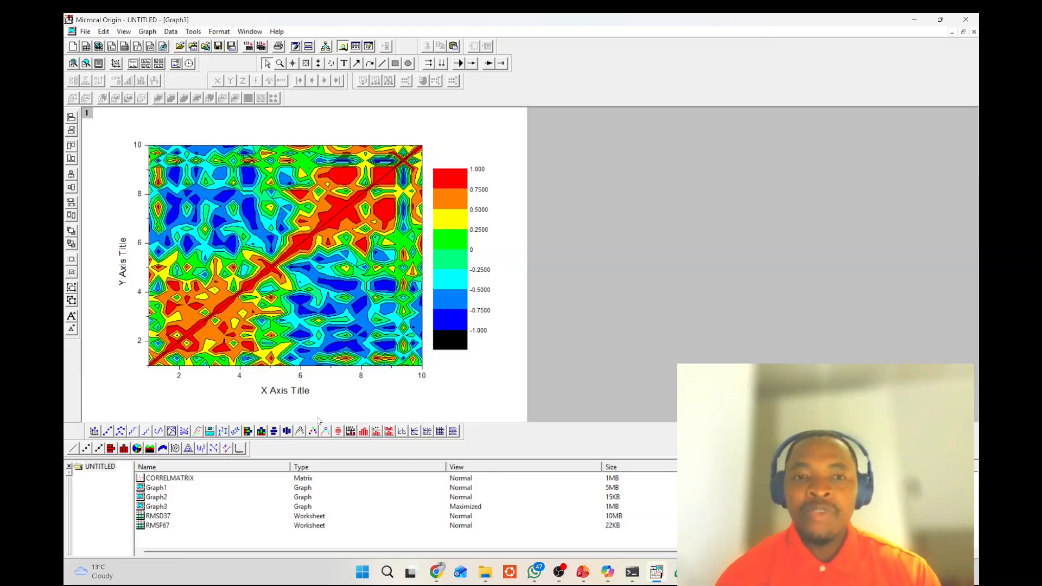
# - Set the correlation matrix's last X and Y coordinates to 389 and plot it again as a color-filled contour
pyautogui.doubleClick(160, 478)
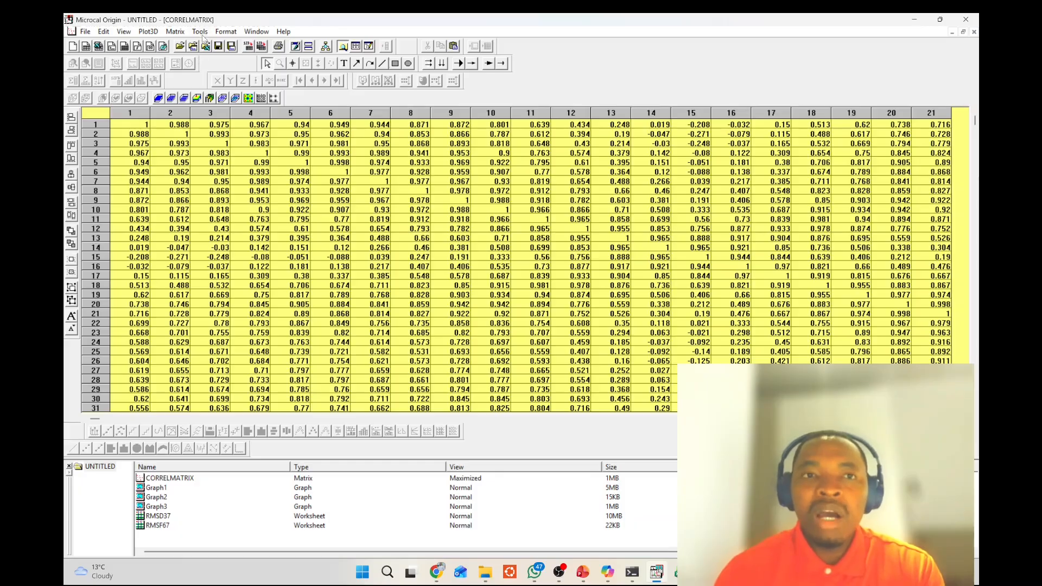
pyautogui.click(181, 33)
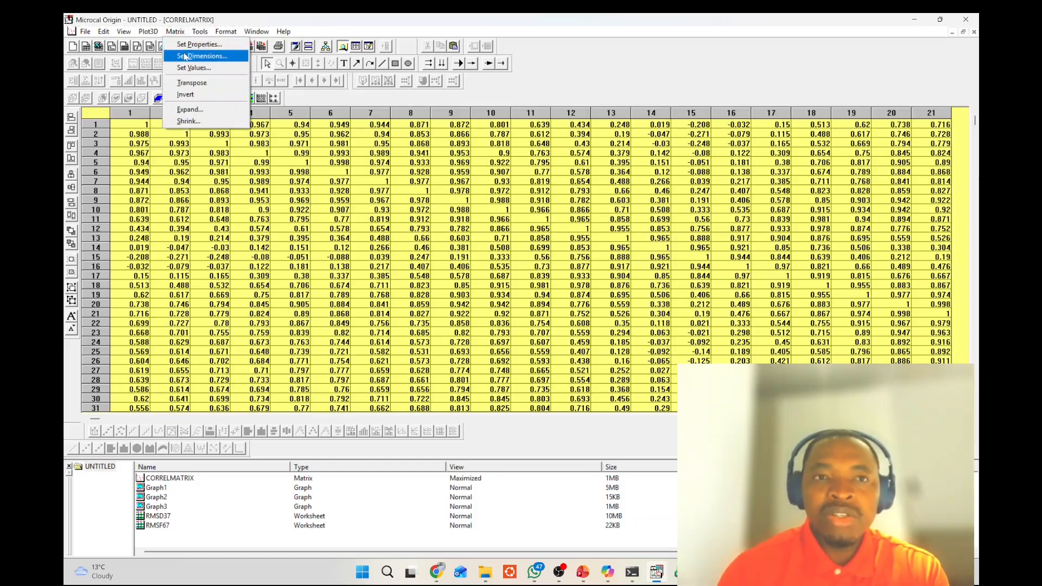
pyautogui.click(187, 55)
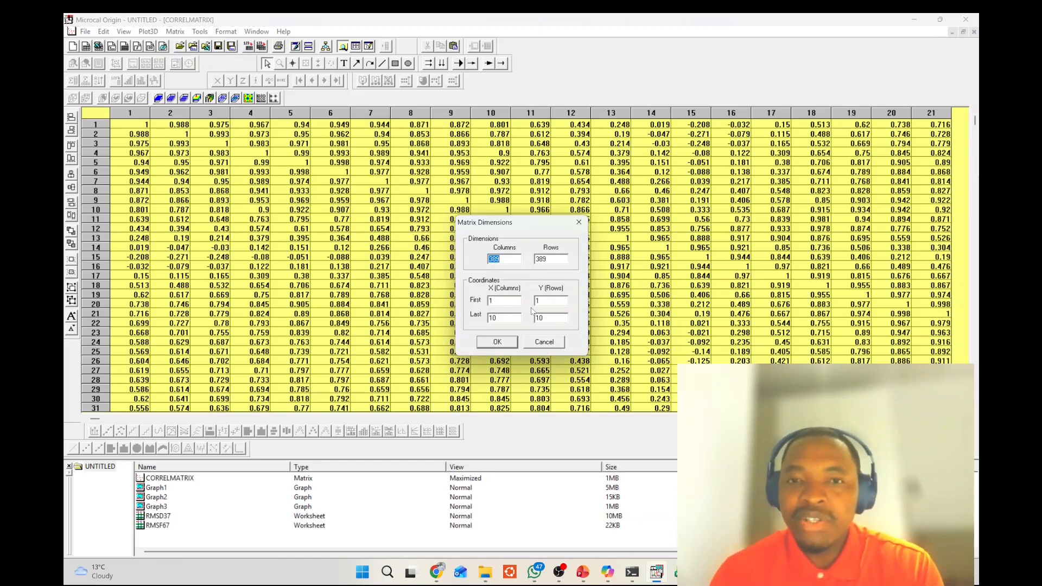
pyautogui.moveTo(508, 319); pyautogui.dragTo(487, 322)
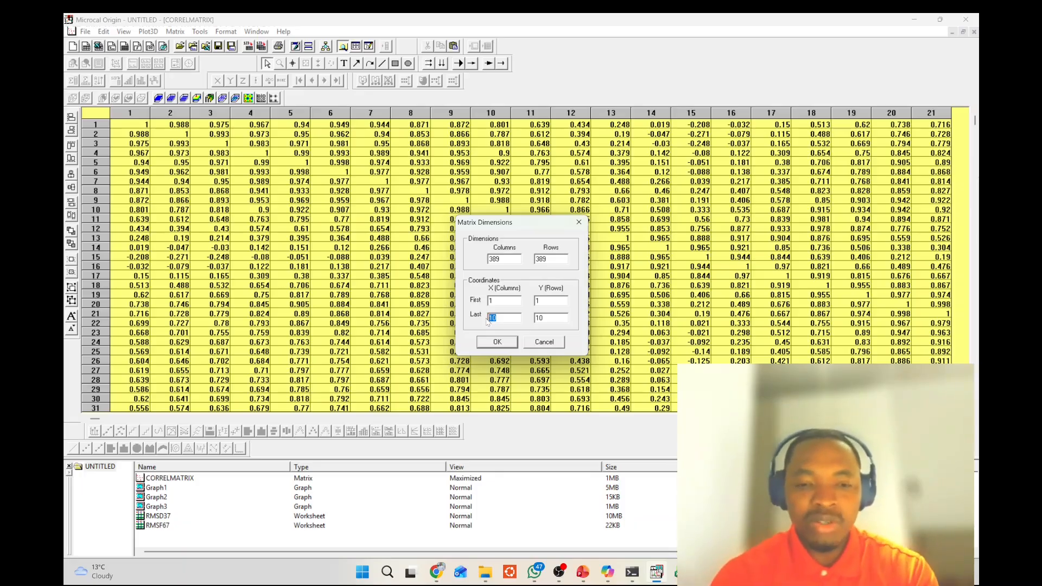
pyautogui.write('389')
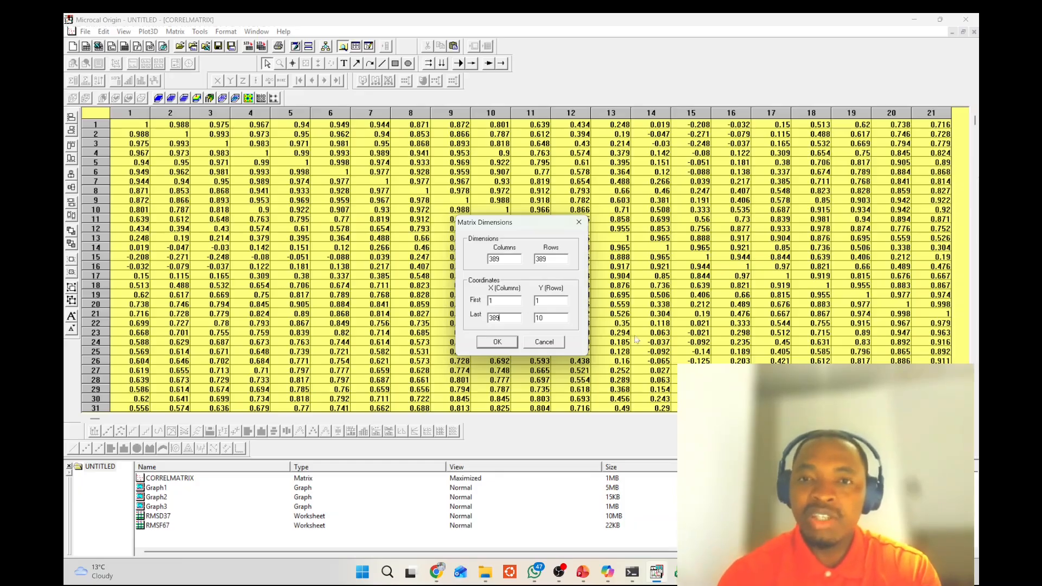
pyautogui.moveTo(559, 319); pyautogui.dragTo(503, 319)
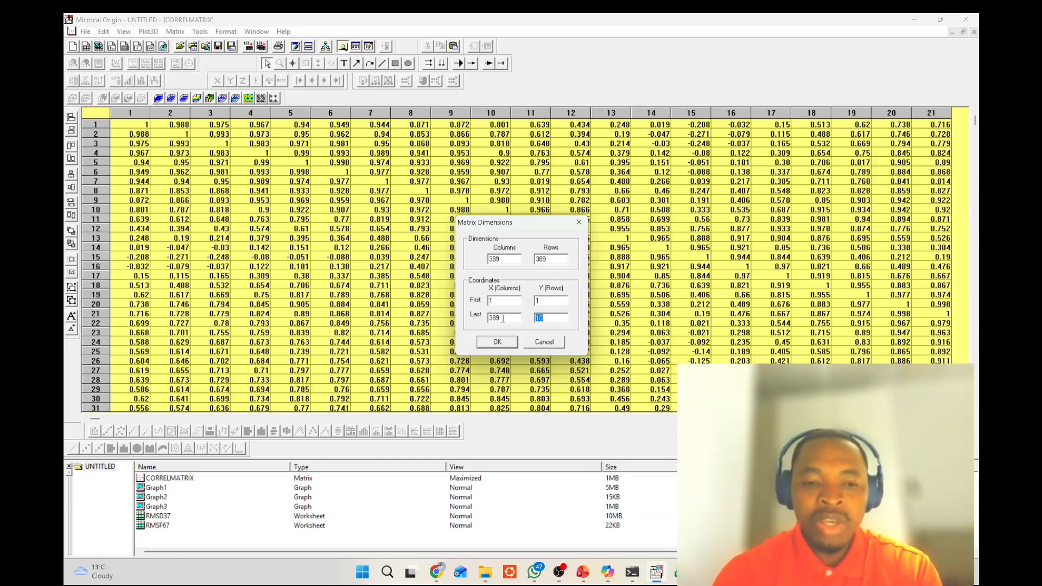
pyautogui.write('389')
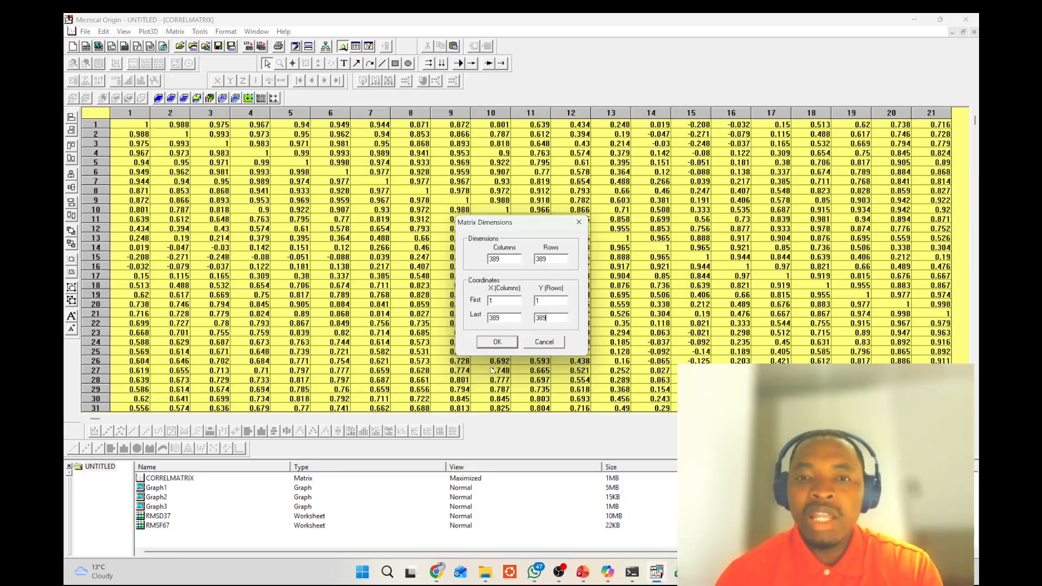
pyautogui.click(502, 346)
pyautogui.click(248, 99)
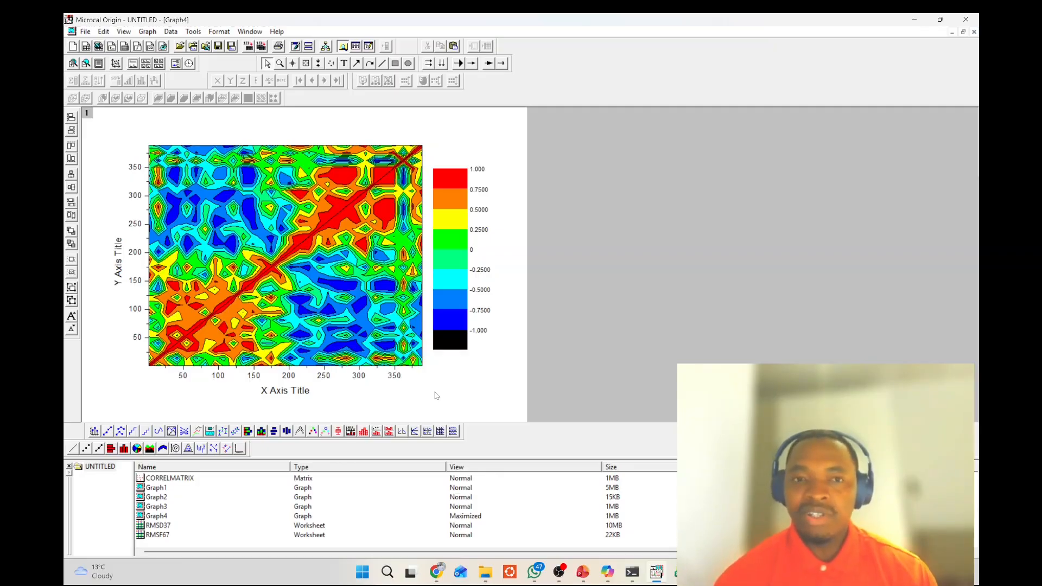
# - Make the contour plot's bottom and left axis tick labels bold at 28 points
pyautogui.doubleClick(341, 382)
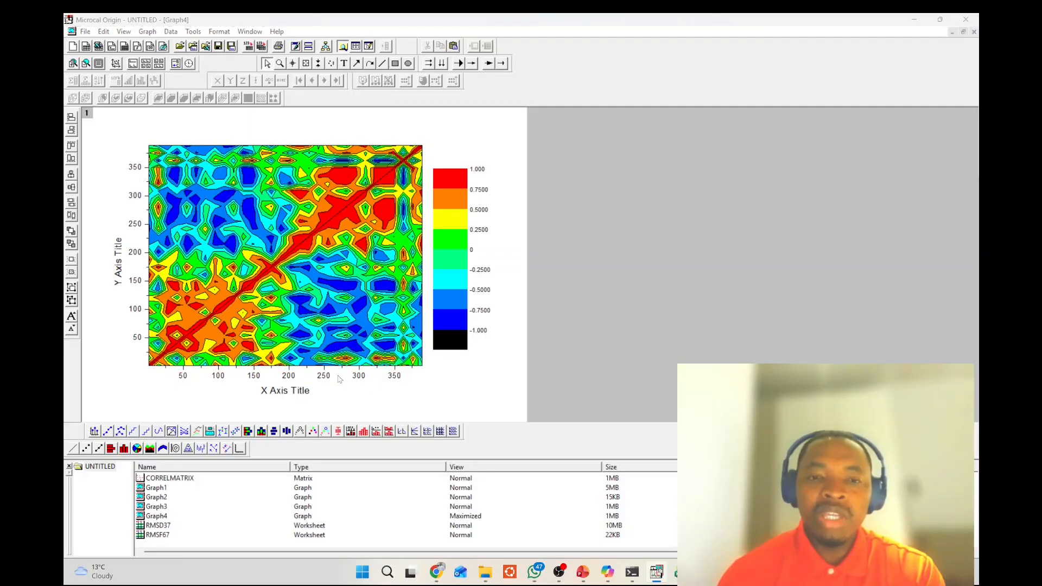
pyautogui.click(449, 308)
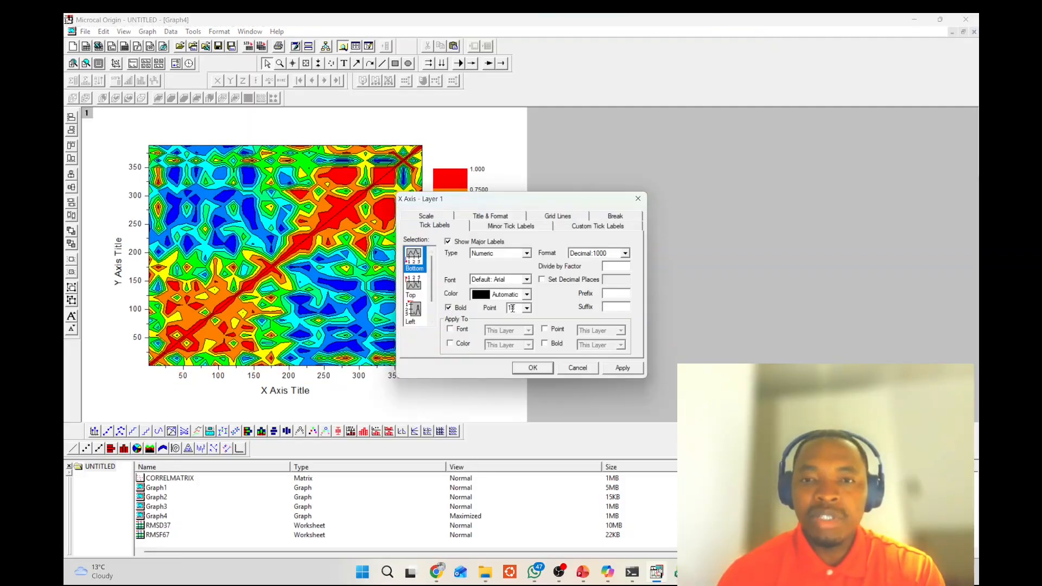
pyautogui.click(527, 308)
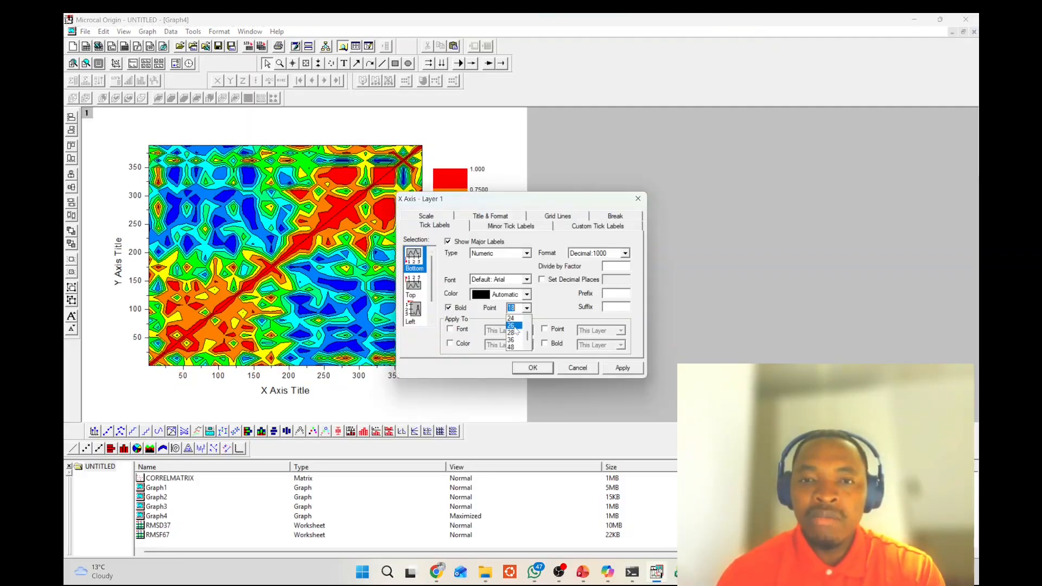
pyautogui.click(512, 333)
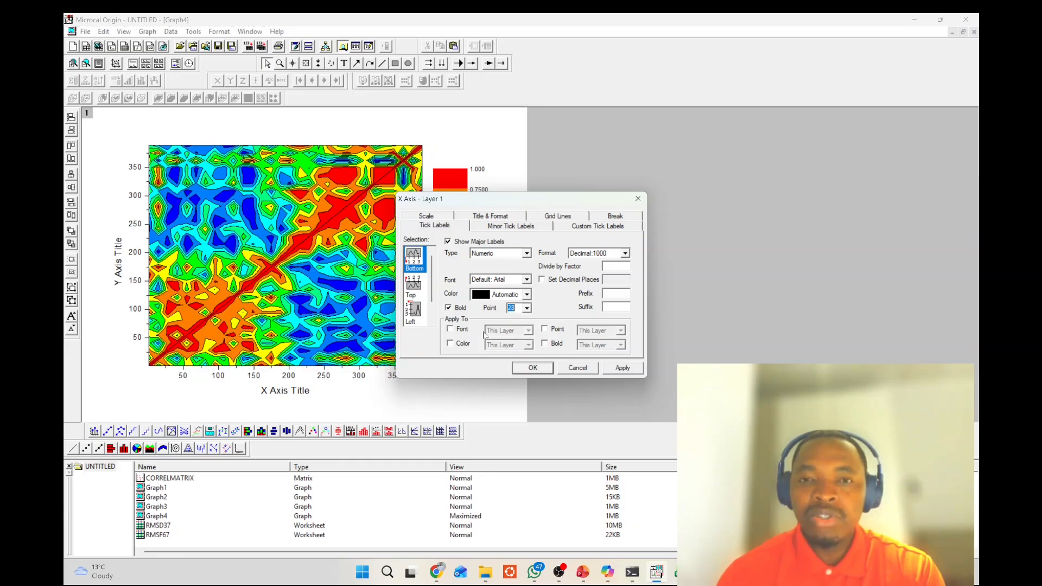
pyautogui.click(415, 311)
pyautogui.click(526, 308)
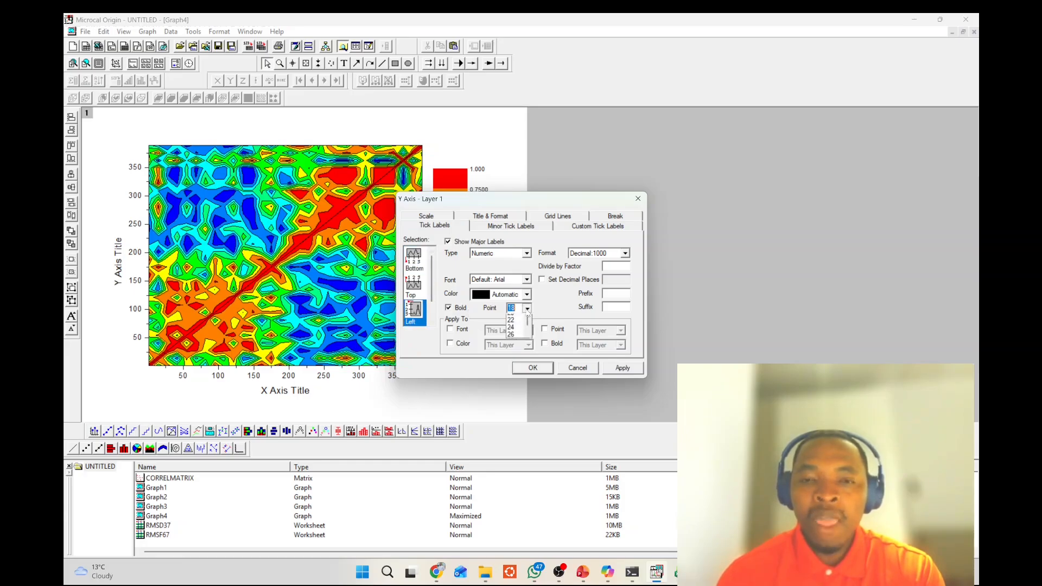
pyautogui.click(511, 333)
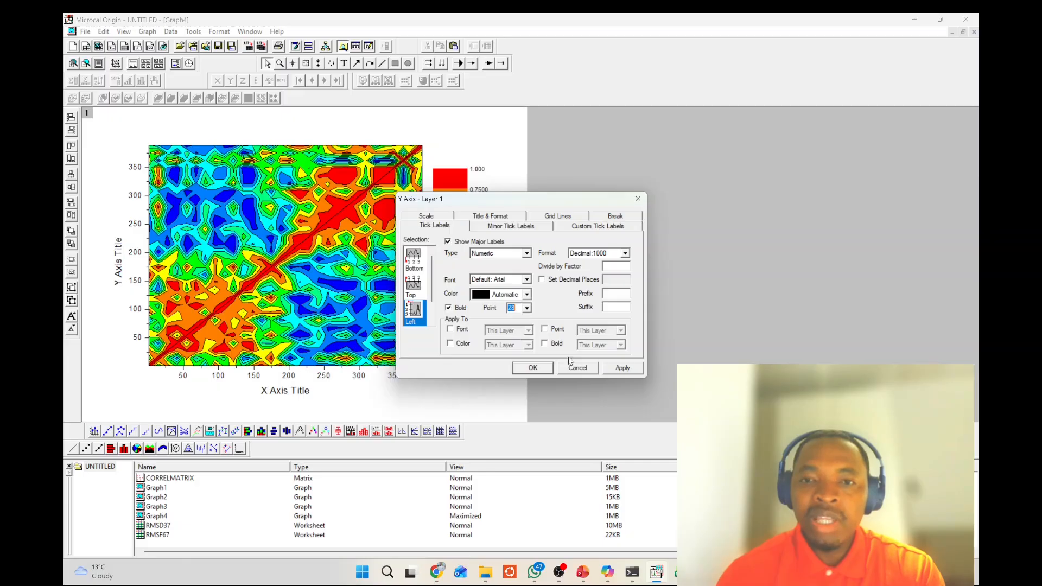
pyautogui.click(543, 369)
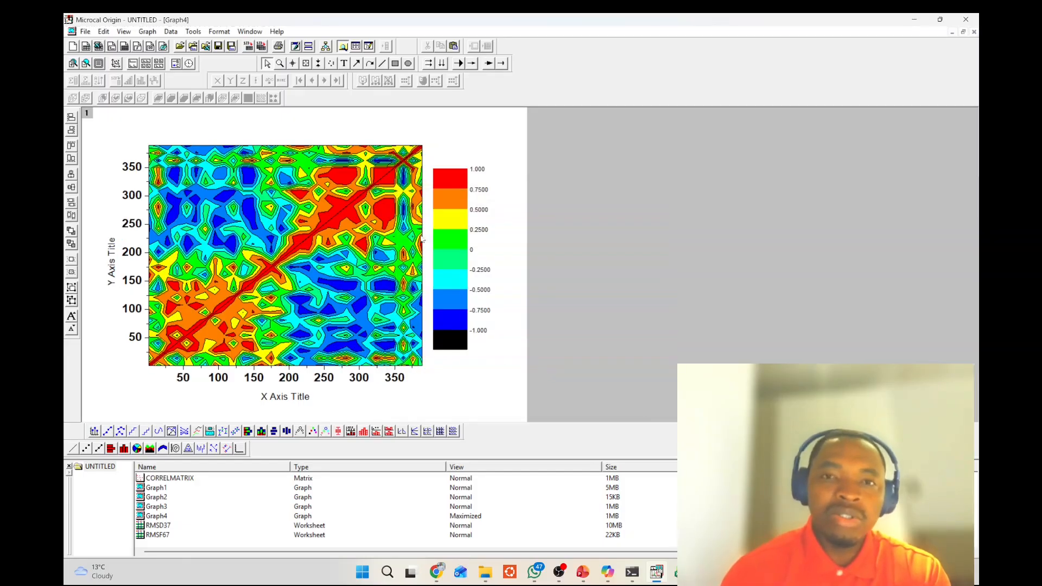
# - Set the contour plot's color scale labels to bold at size 20
pyautogui.doubleClick(486, 220)
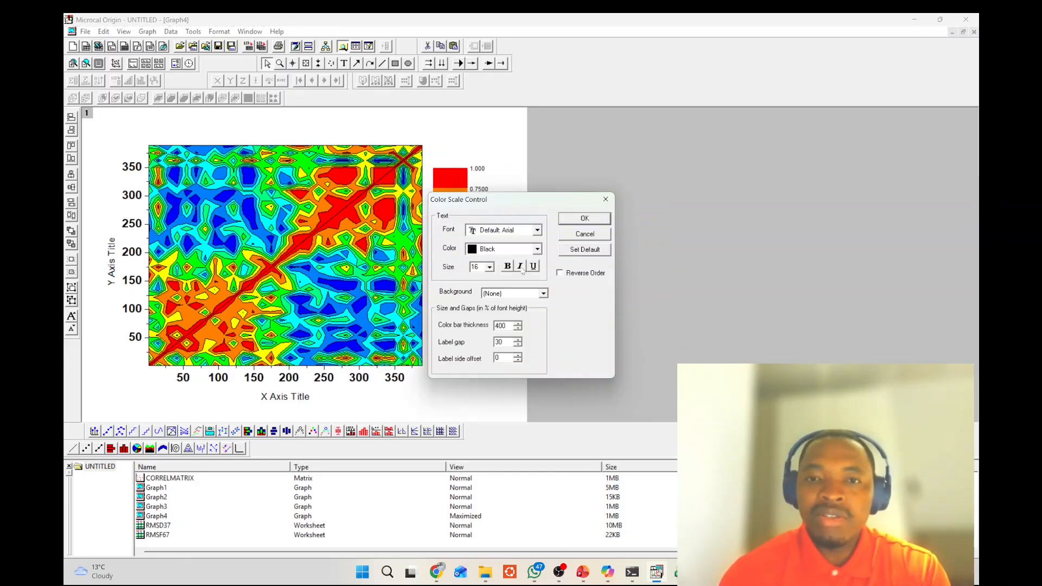
pyautogui.click(490, 267)
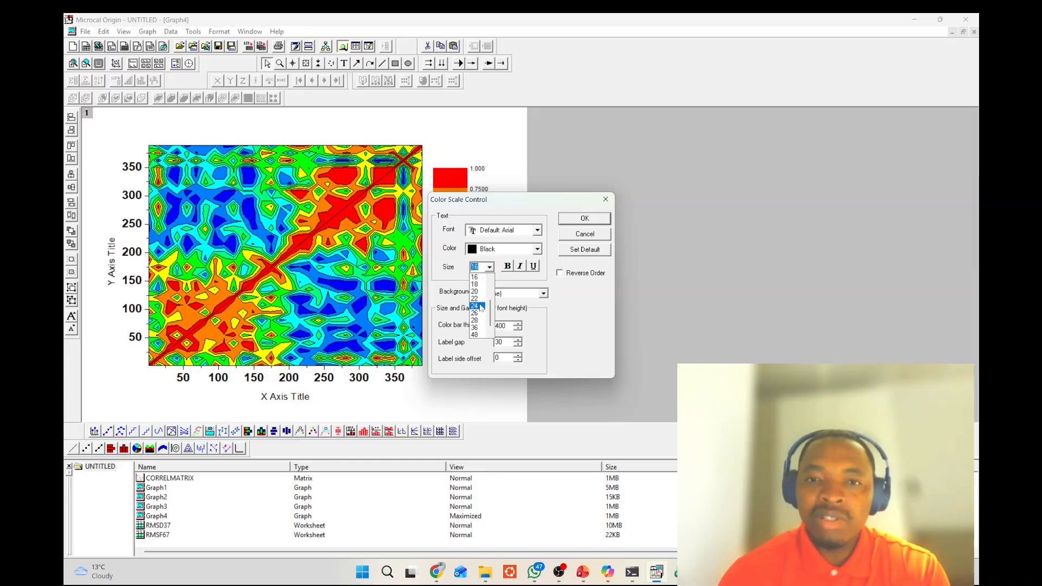
pyautogui.click(477, 293)
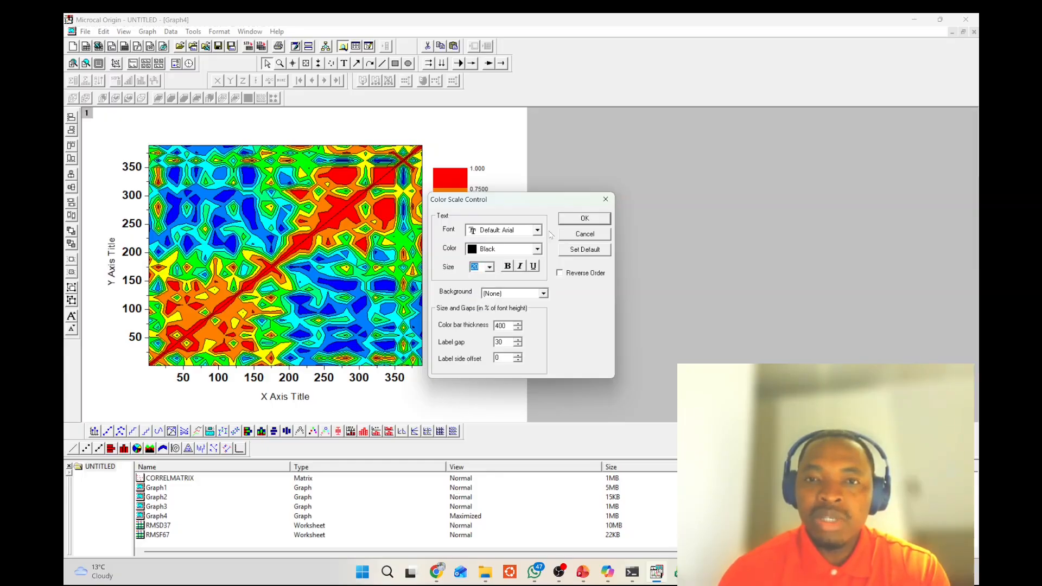
pyautogui.click(579, 219)
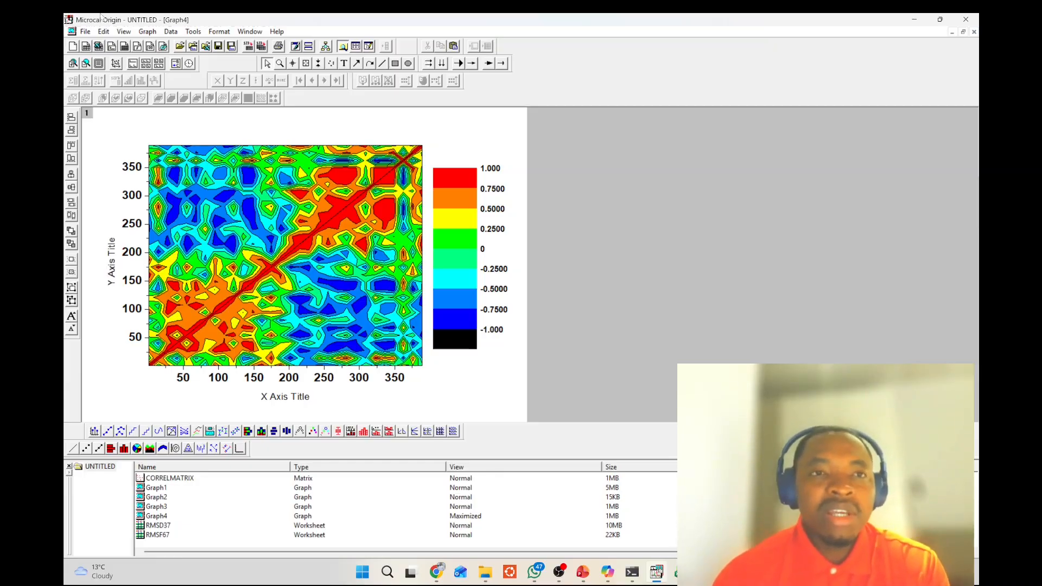
# - Create a new blank worksheet in the project
pyautogui.click(85, 31)
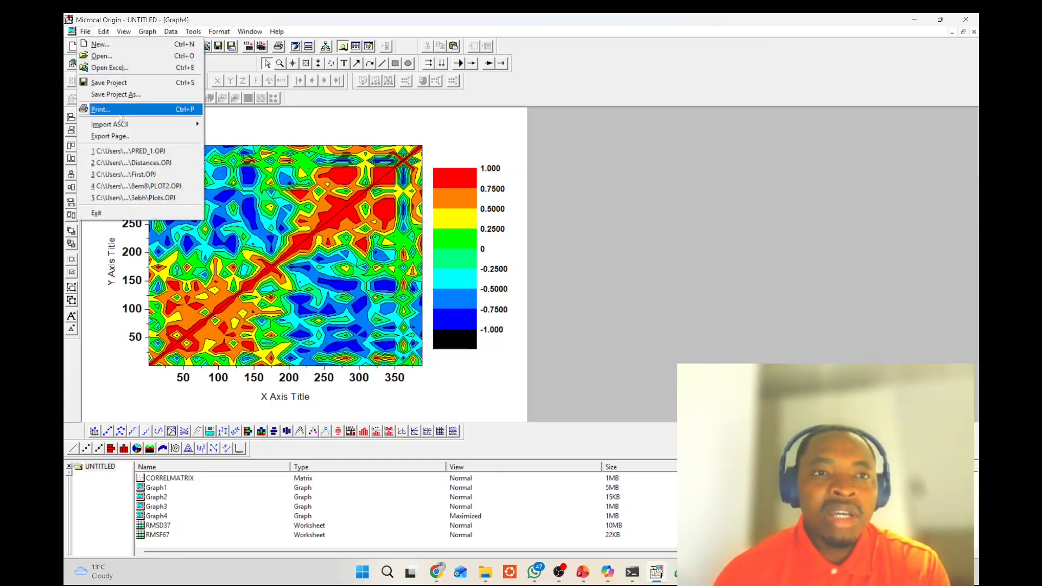
pyautogui.click(100, 44)
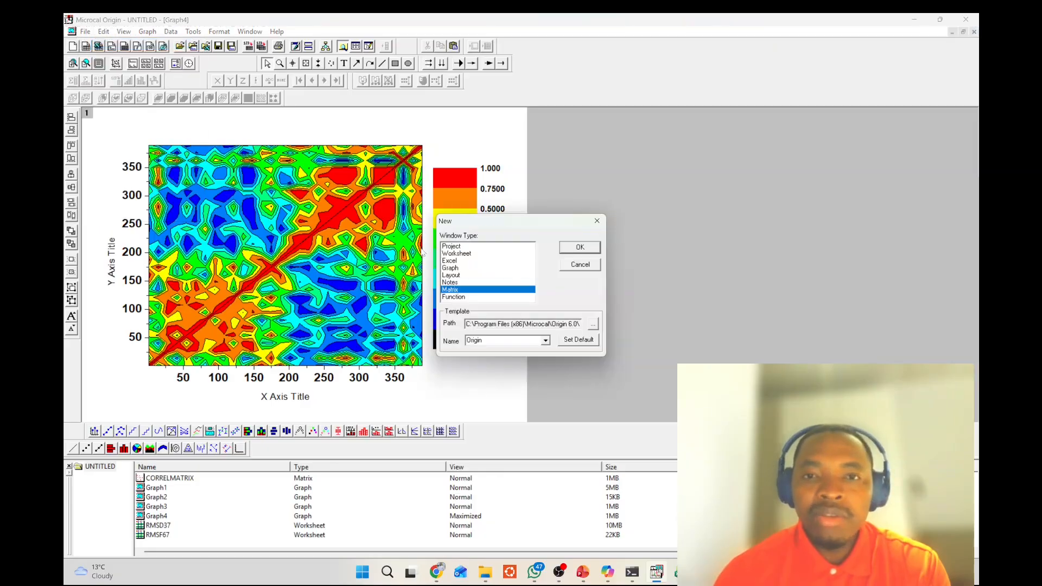
pyautogui.click(459, 253)
pyautogui.click(580, 247)
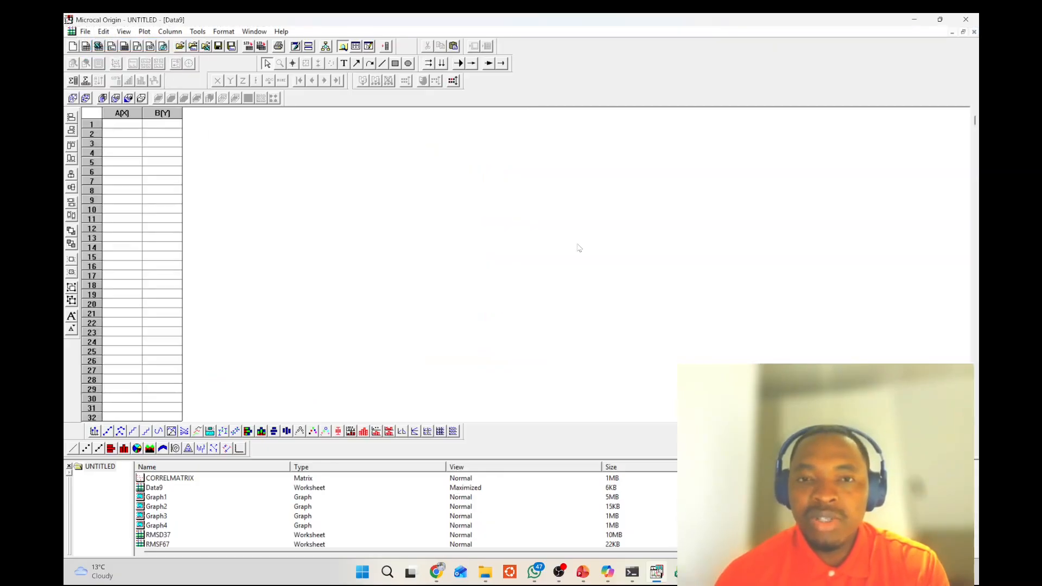
# - Import the CSV file My_line from the Test folder into the blank worksheet as single ASCII data
pyautogui.click(85, 31)
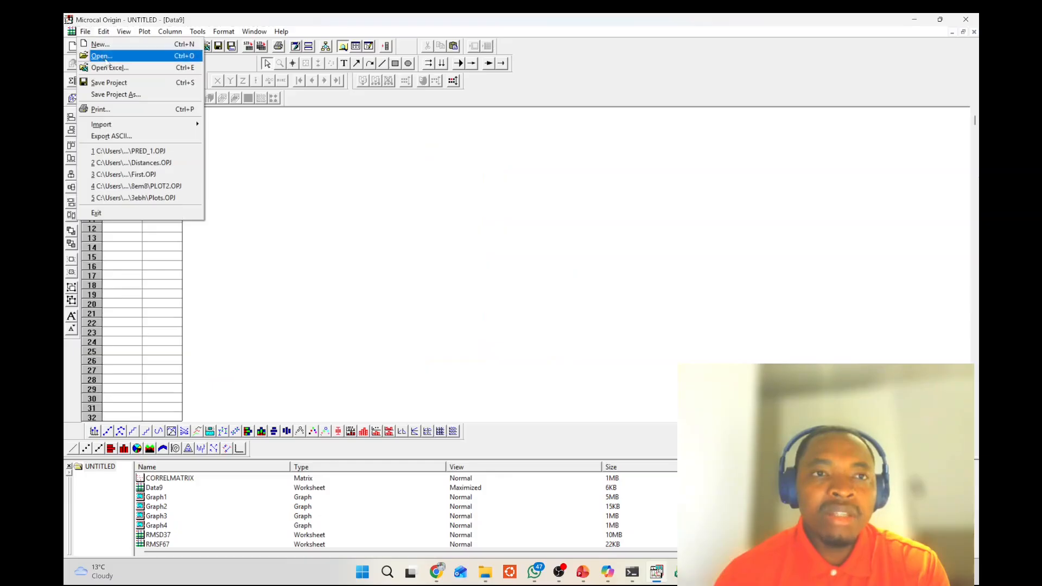
pyautogui.moveTo(146, 123)
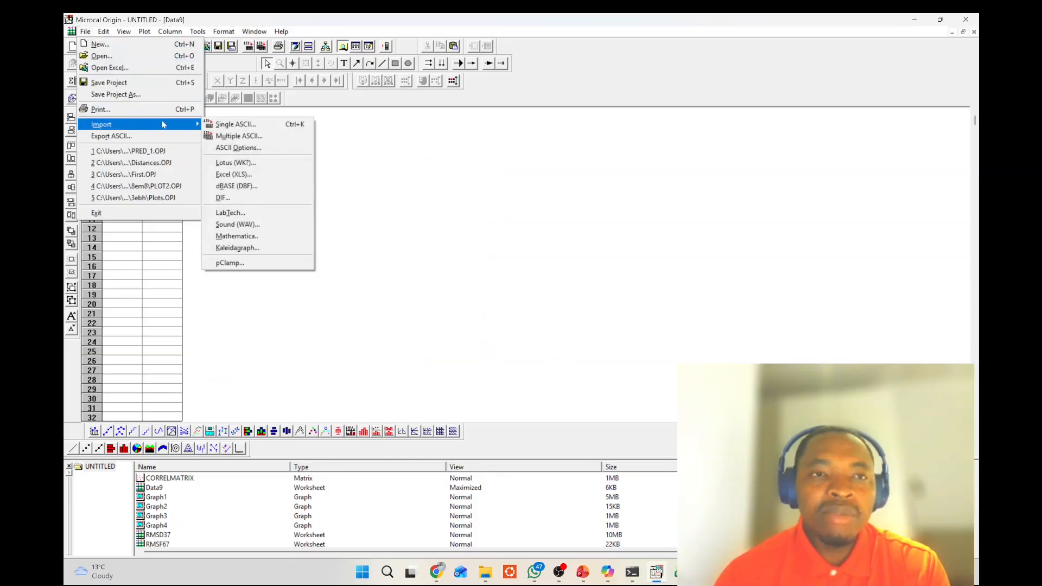
pyautogui.click(236, 125)
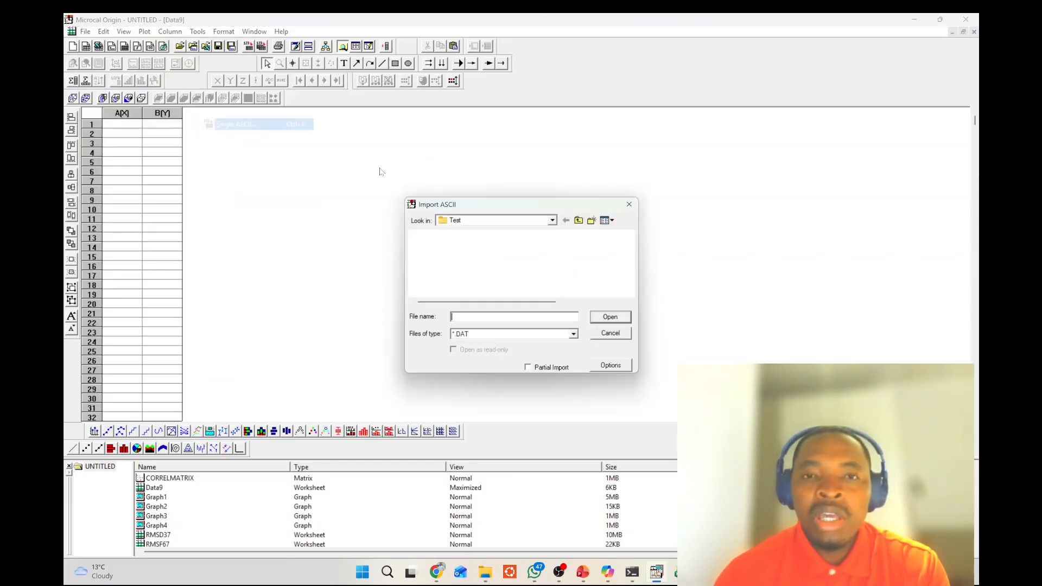
pyautogui.click(573, 334)
pyautogui.click(555, 358)
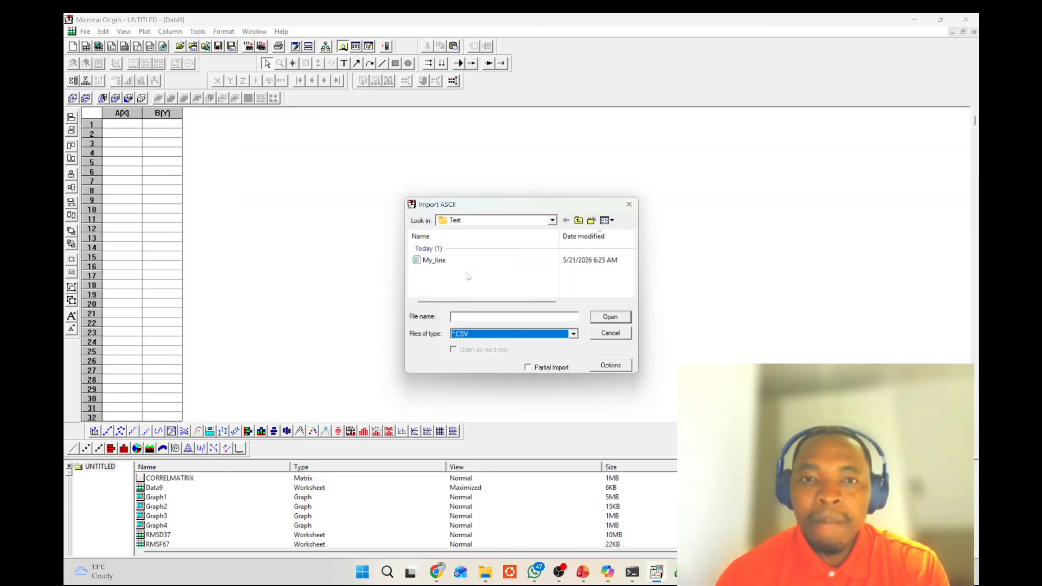
pyautogui.click(461, 262)
pyautogui.doubleClick(463, 261)
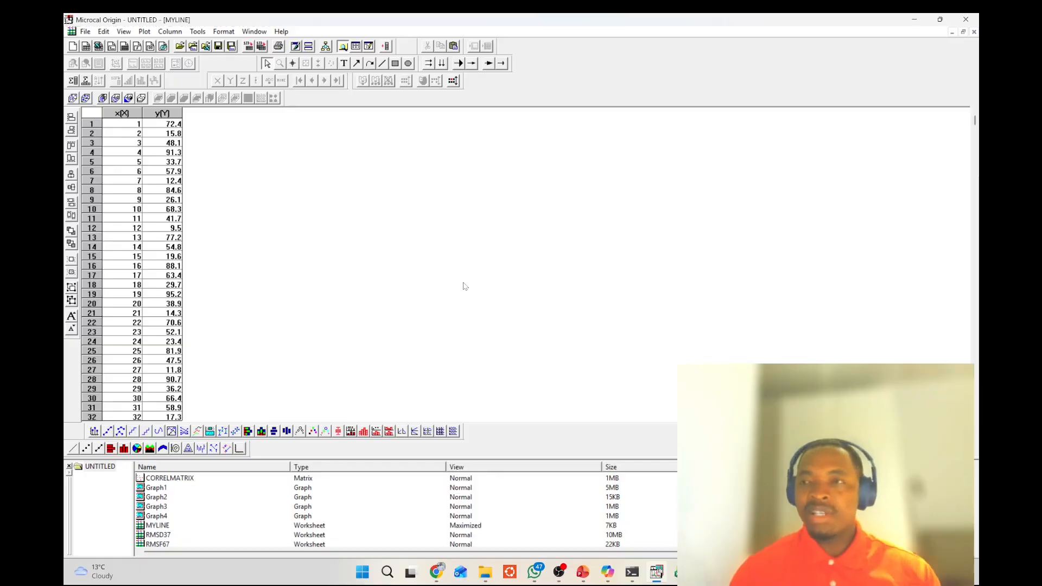
# - Plot the imported x and y columns as a scatter graph
pyautogui.moveTo(114, 114); pyautogui.dragTo(156, 113)
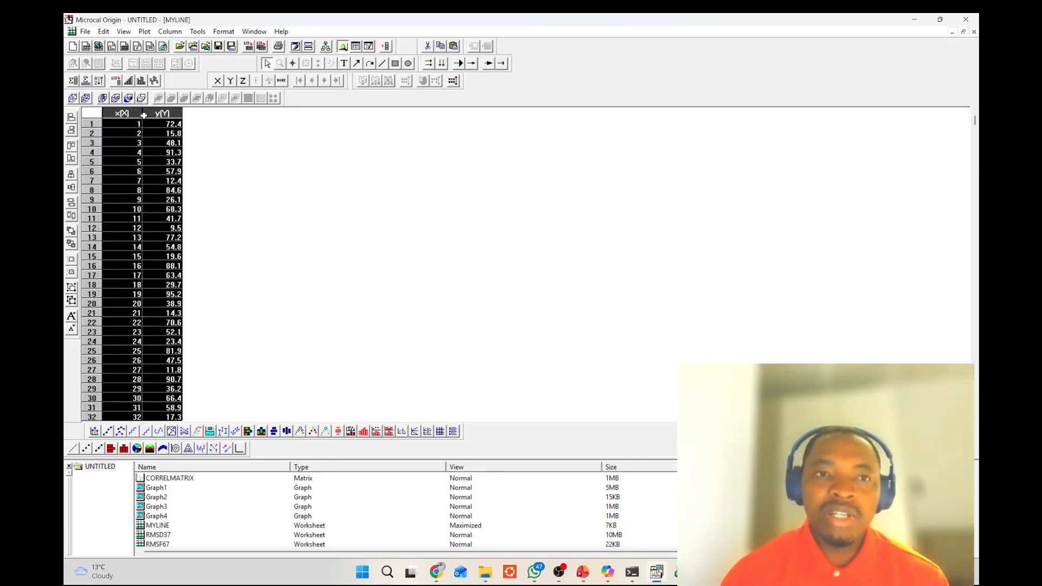
pyautogui.click(145, 31)
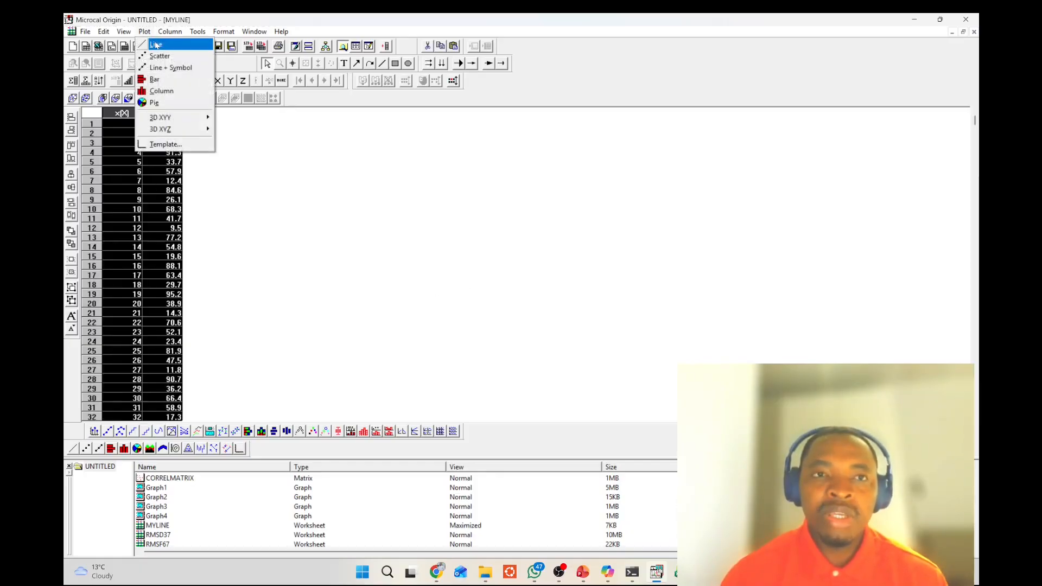
pyautogui.click(162, 58)
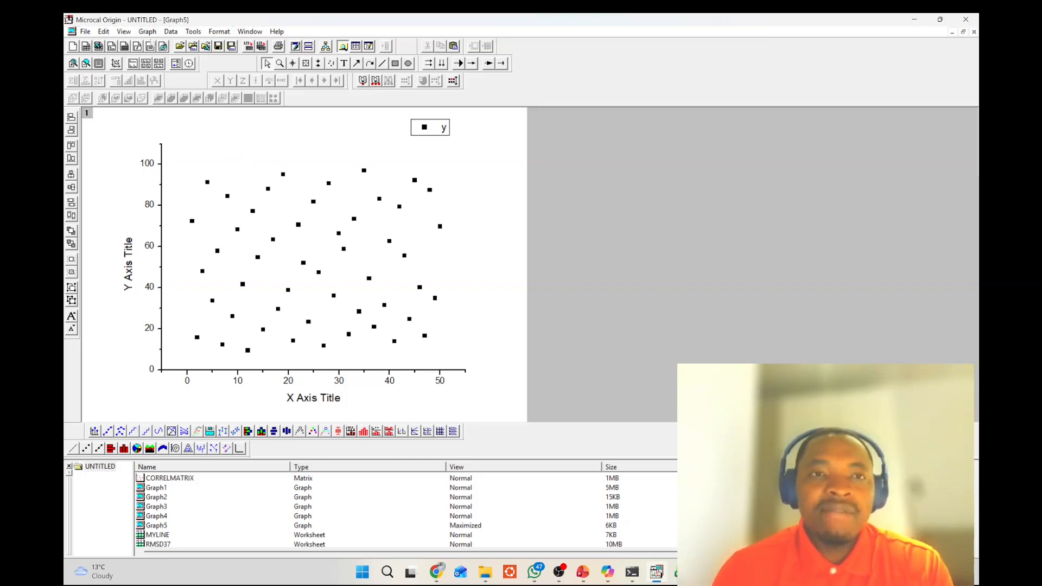
# - Add a linear fit to the scatter graph with all fit options left off, and close the fit tool
pyautogui.click(191, 32)
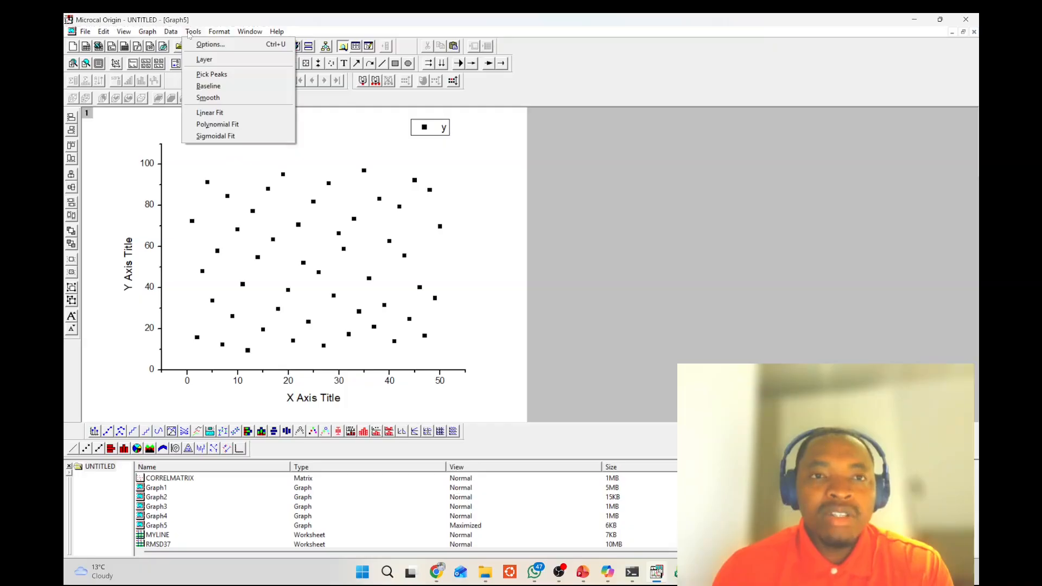
pyautogui.click(216, 112)
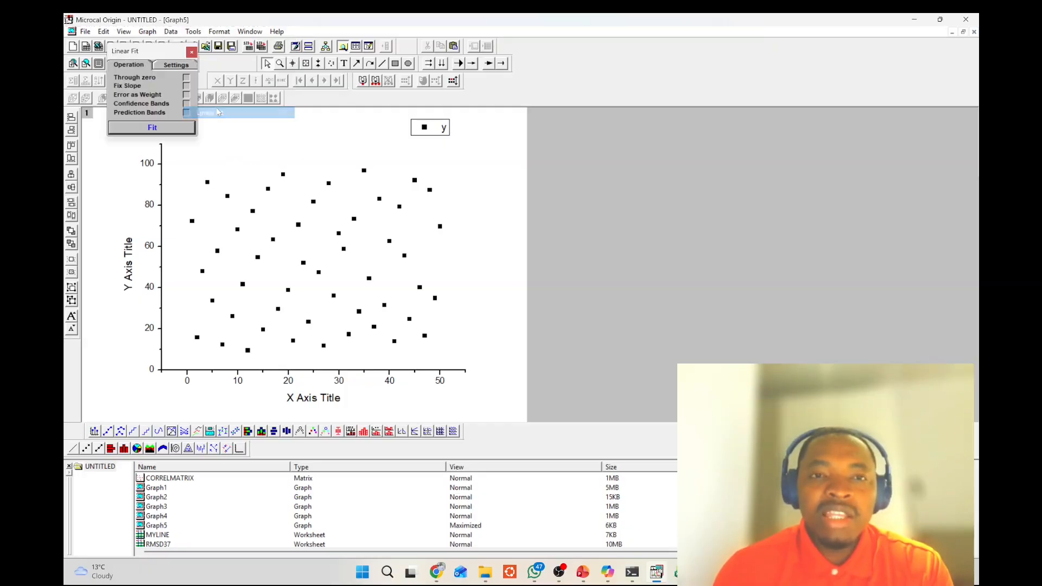
pyautogui.click(168, 129)
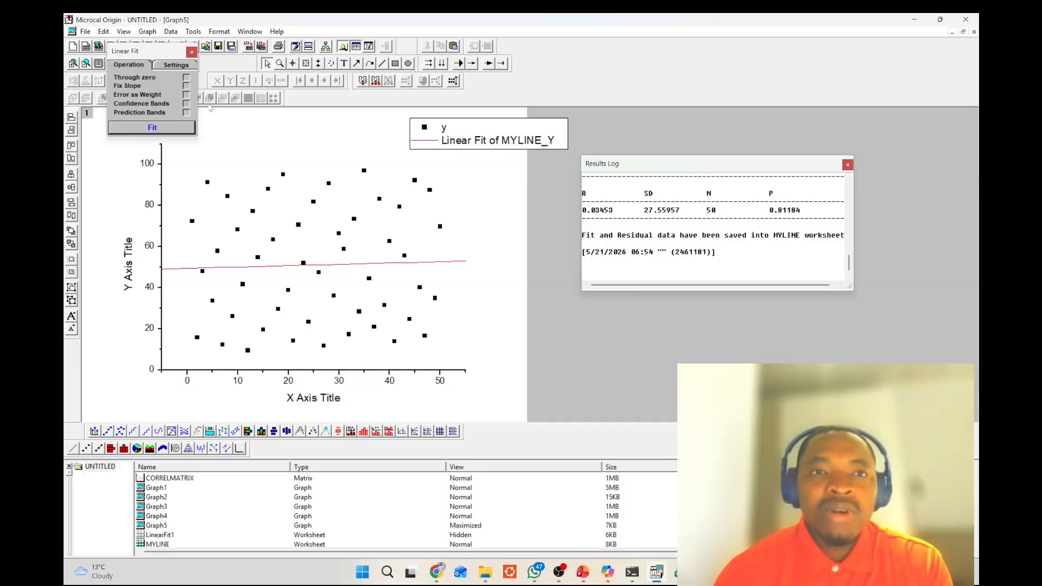
pyautogui.click(192, 52)
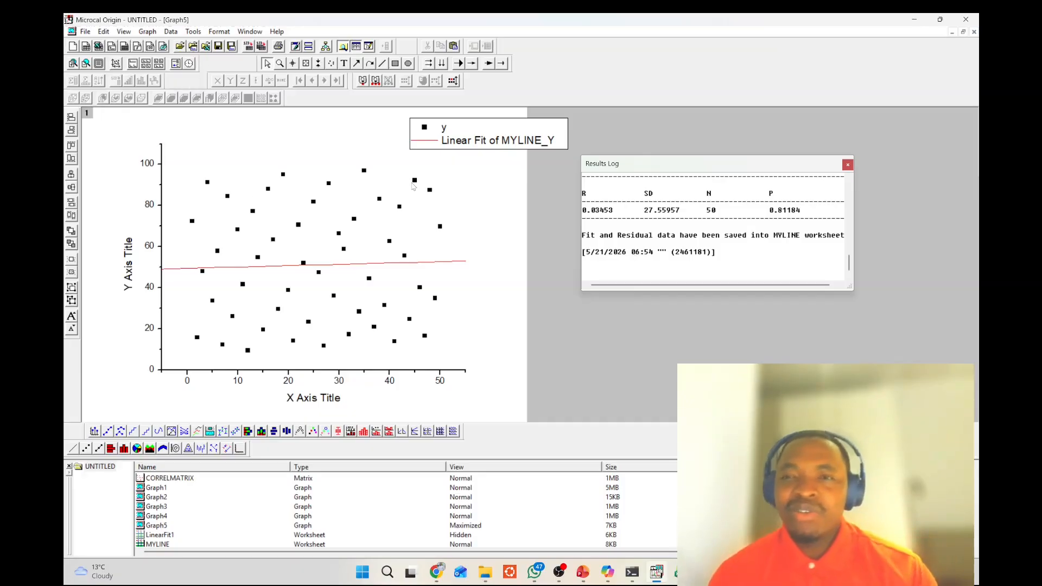
pyautogui.click(193, 32)
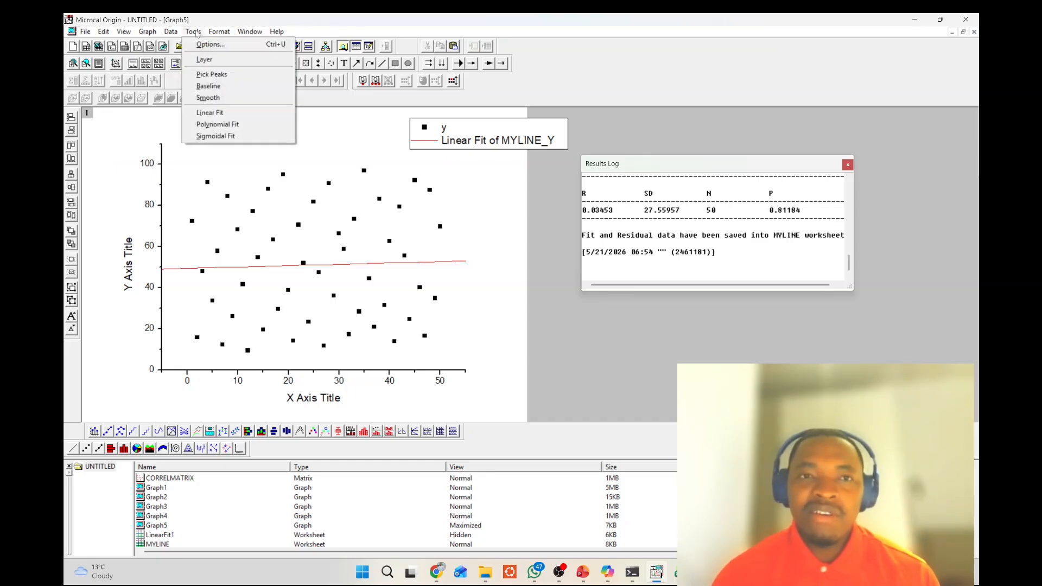
pyautogui.click(475, 218)
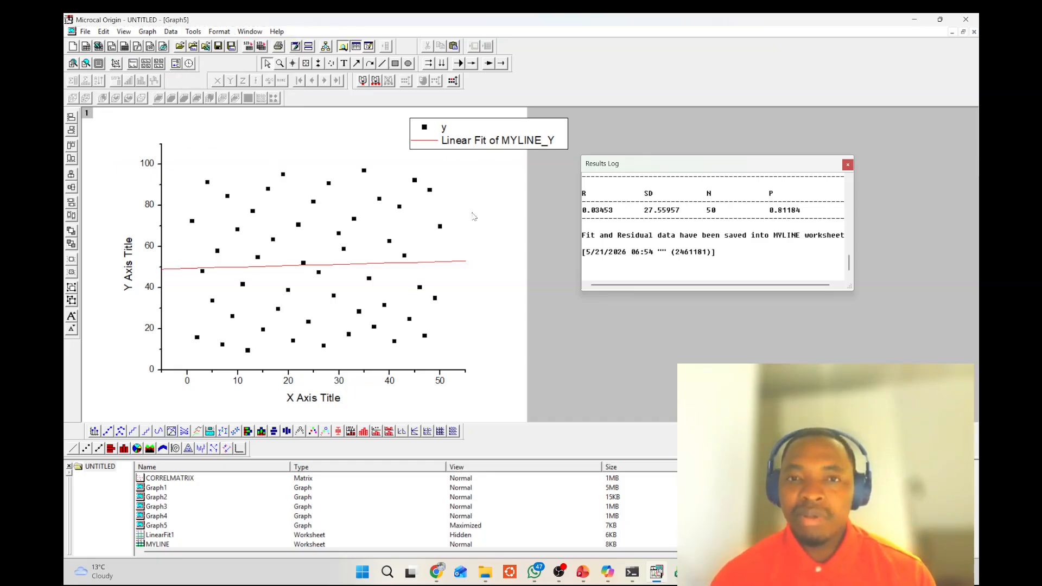